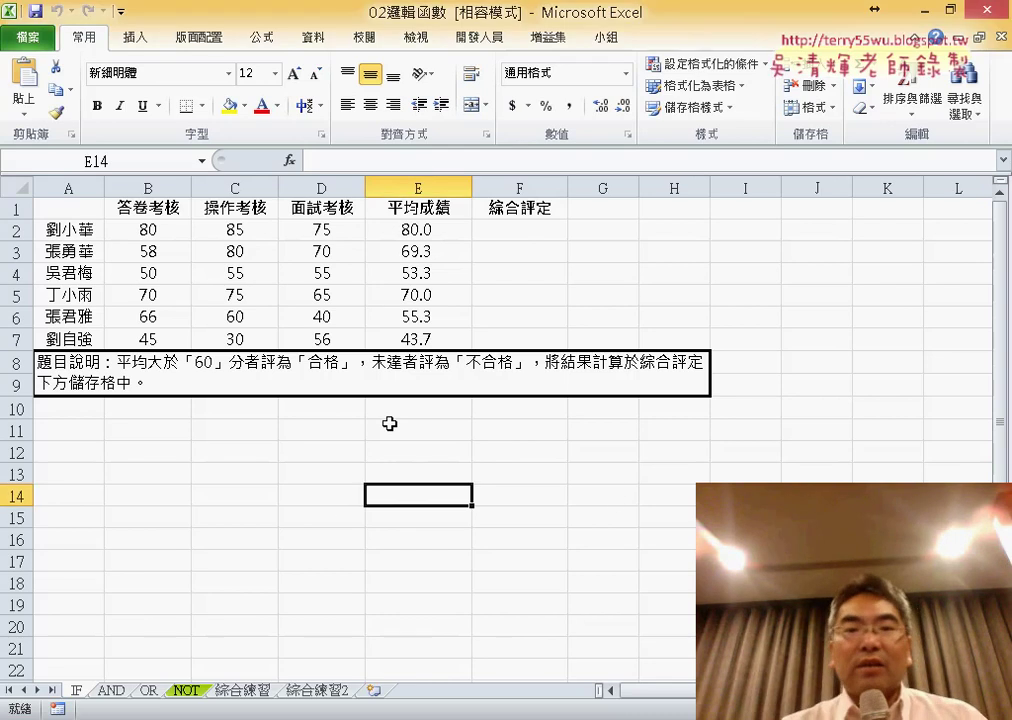
Type the heading 多重 into G1 using the Bopomofo input method
click(512, 235)
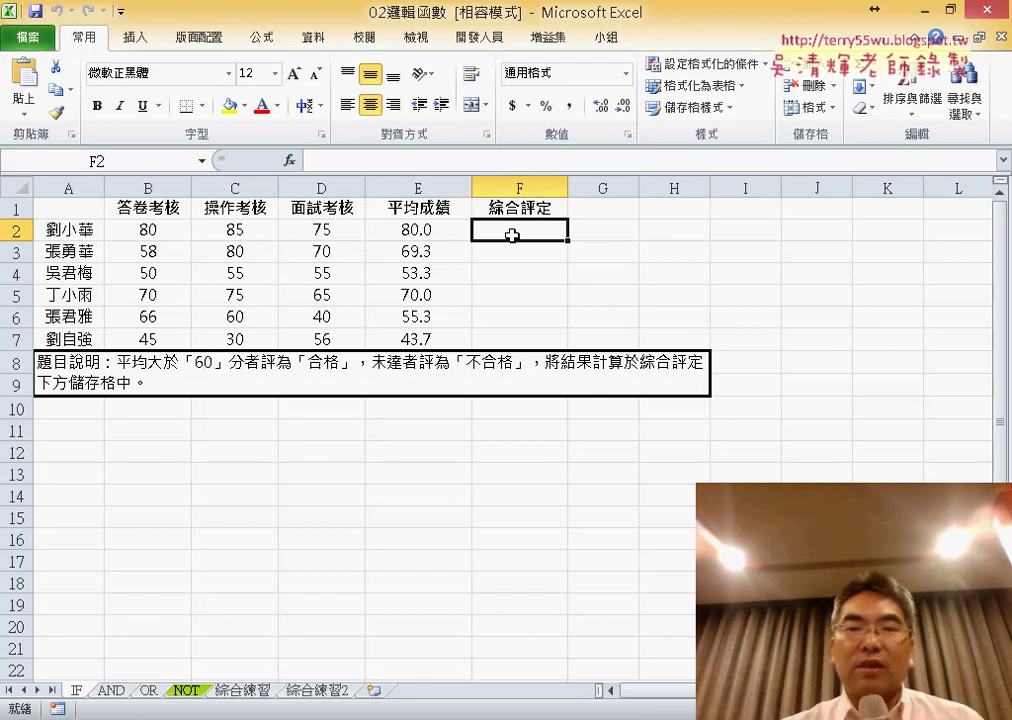
click(601, 208)
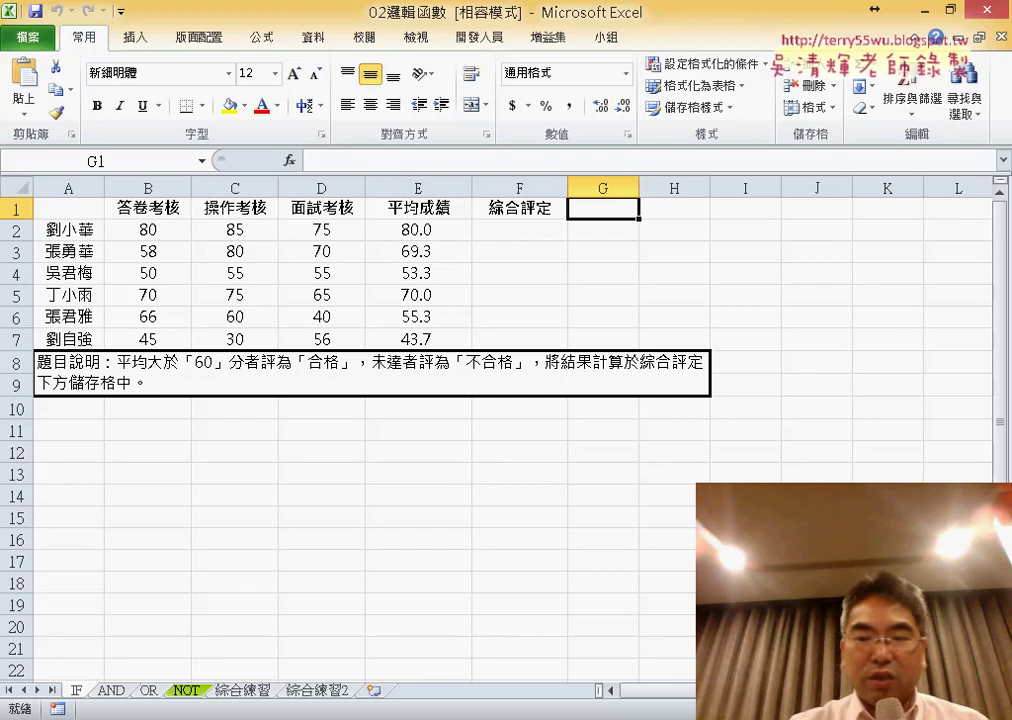
text(ㄉ)
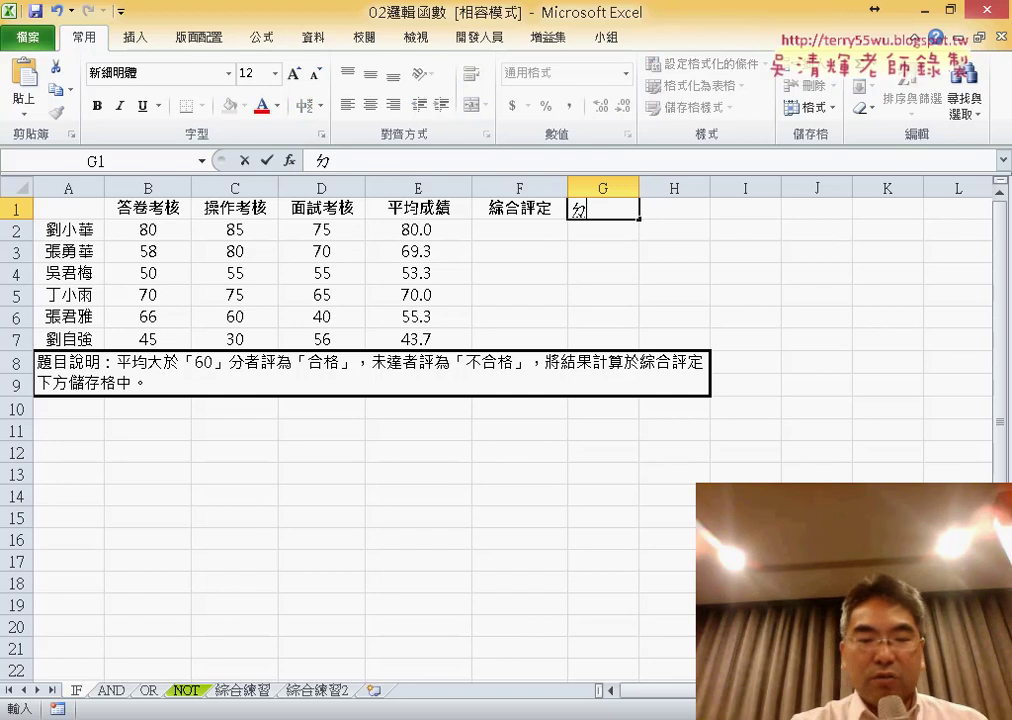
text(ㄨㄛ)
key(space)
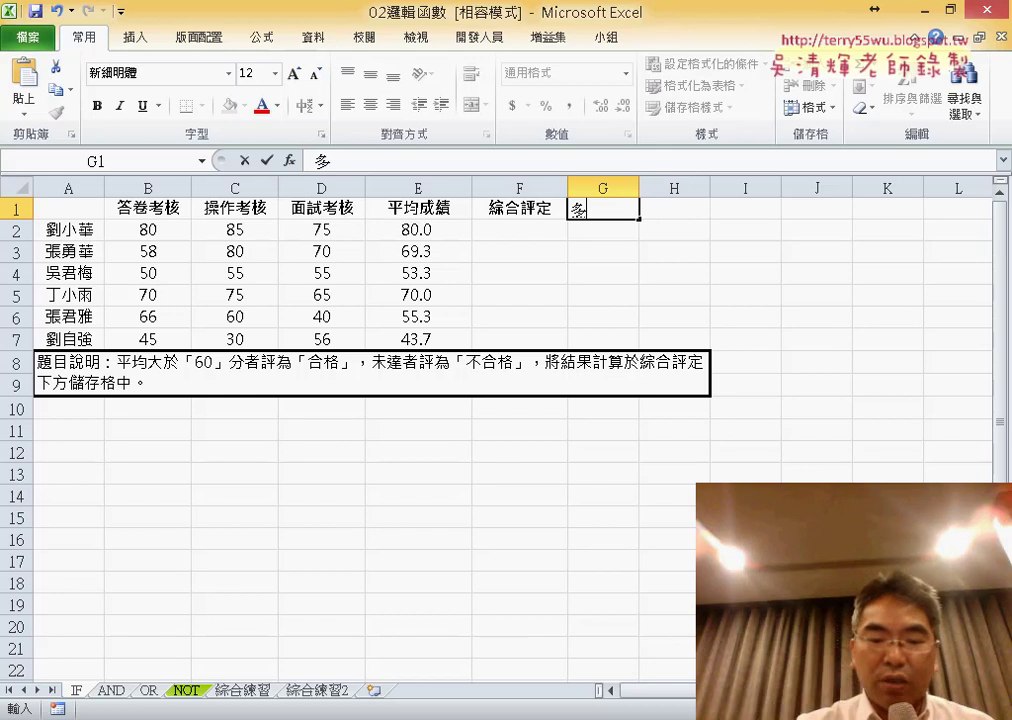
text(ㄔㄨ6)
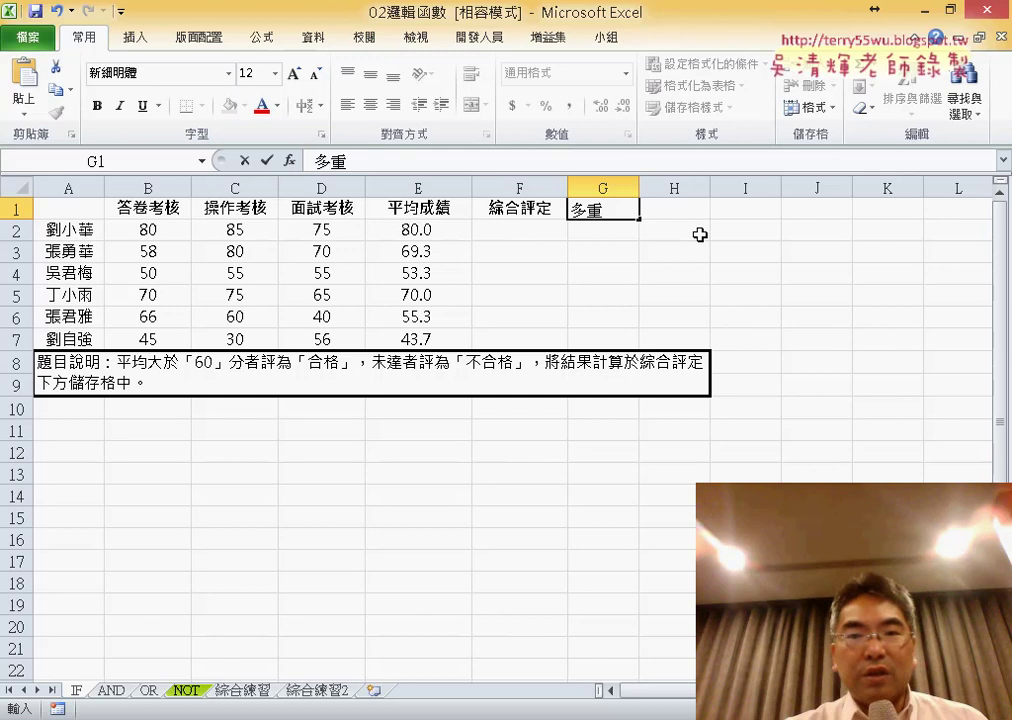
click(692, 201)
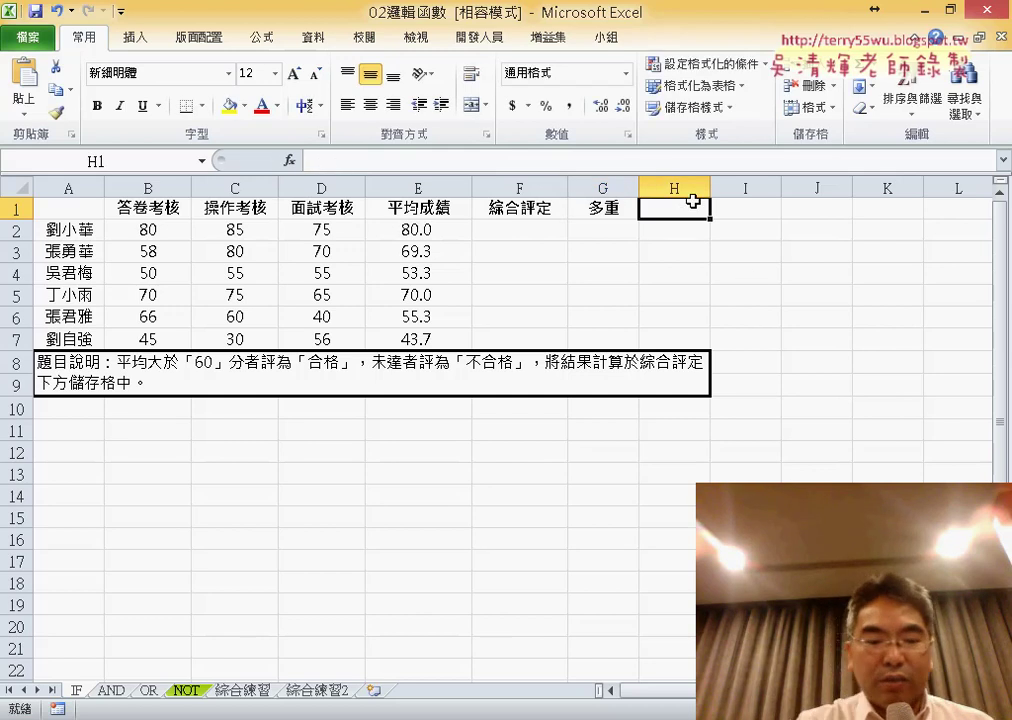
Enter VBA as the H1 heading, then return to F2 and G2
text(VBA)
key(Return)
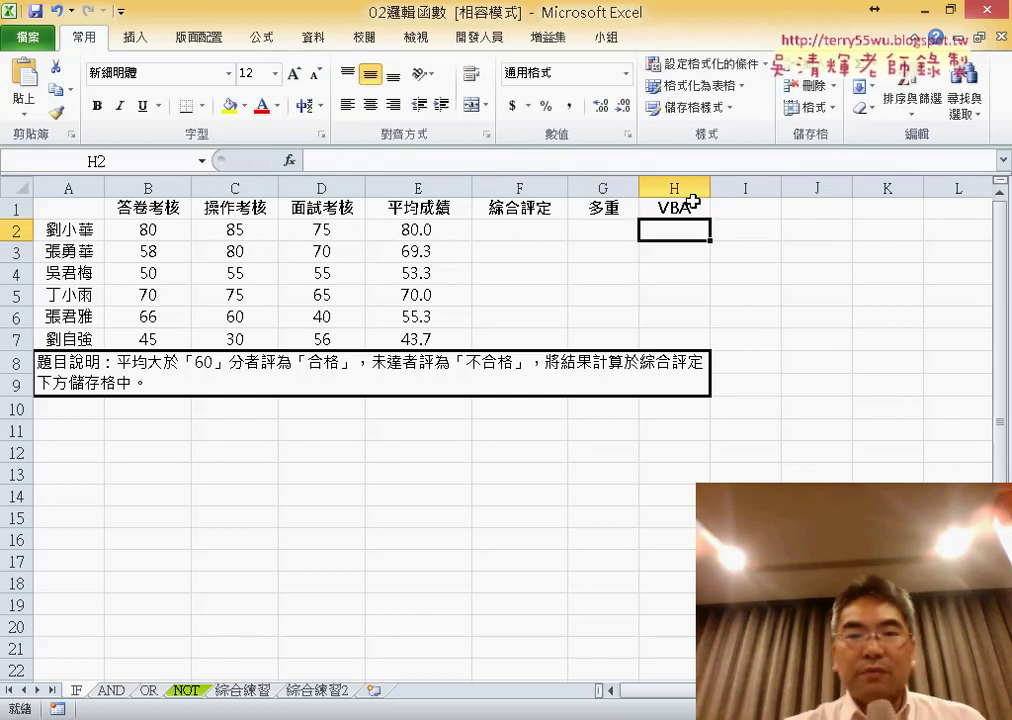
click(501, 232)
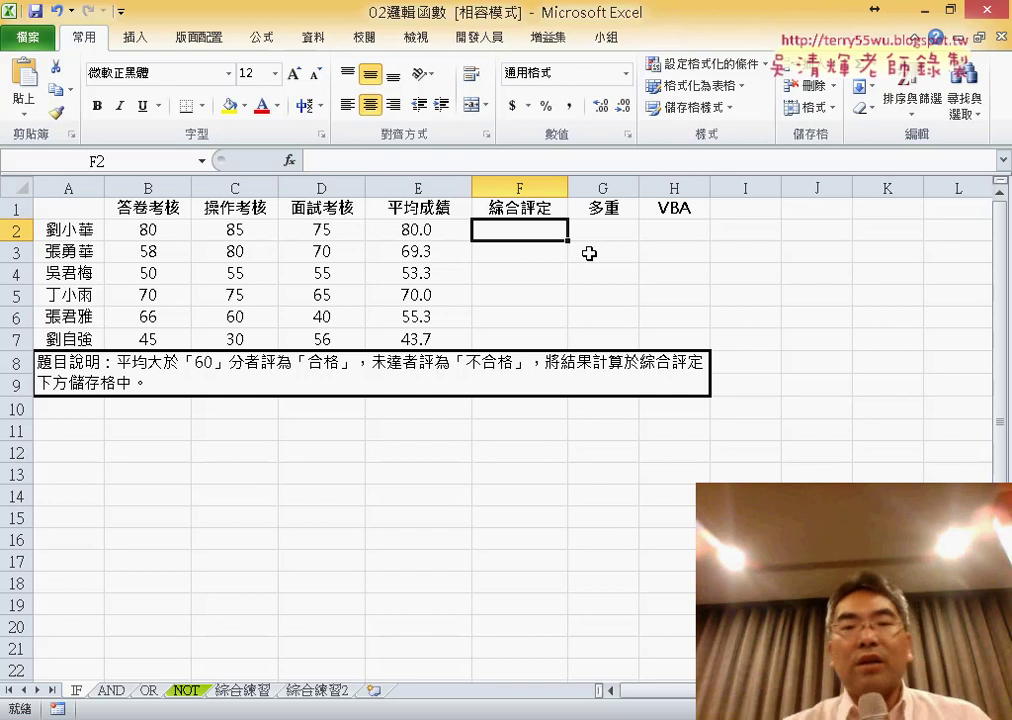
click(607, 227)
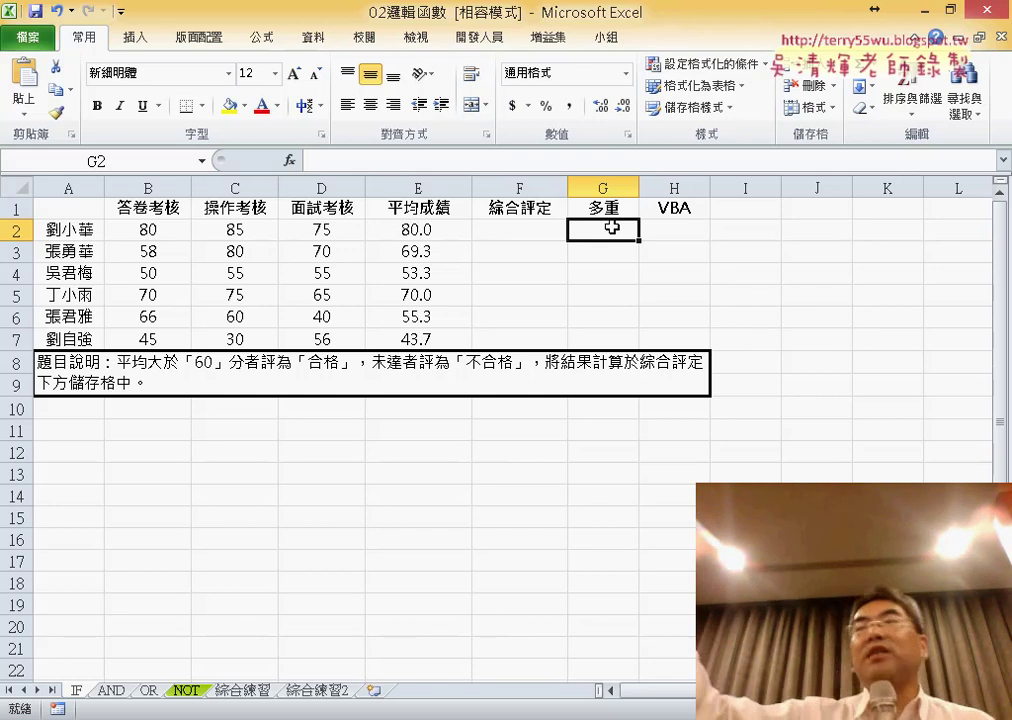
Insert an IF function into F2 from the Logical category
click(530, 229)
click(289, 160)
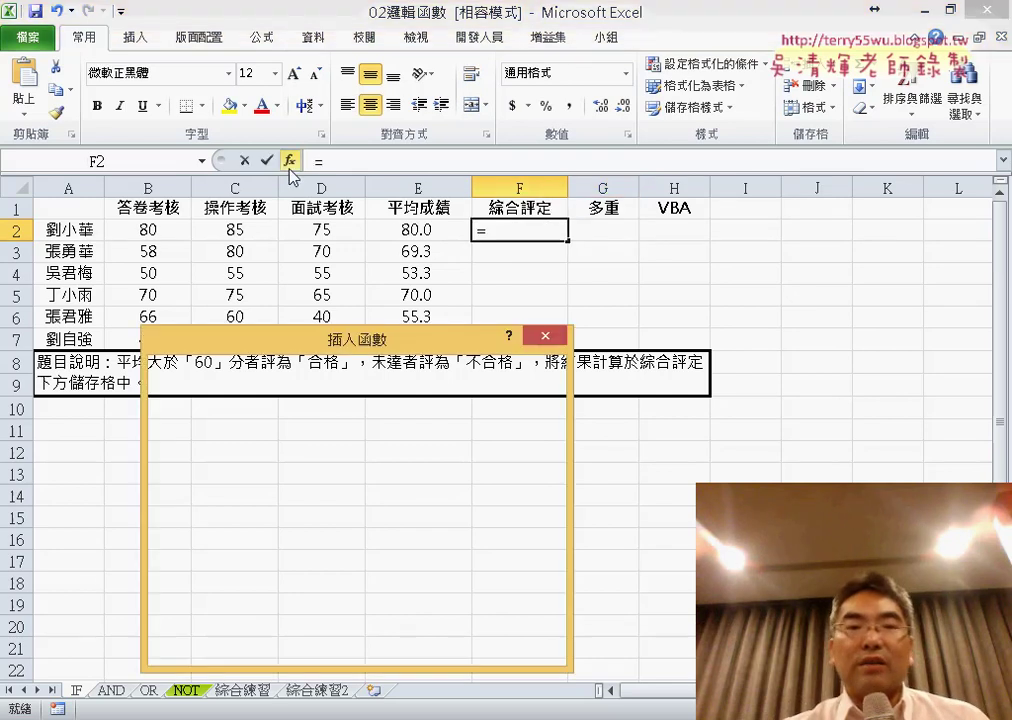
drag(400, 402, 549, 173)
click(512, 260)
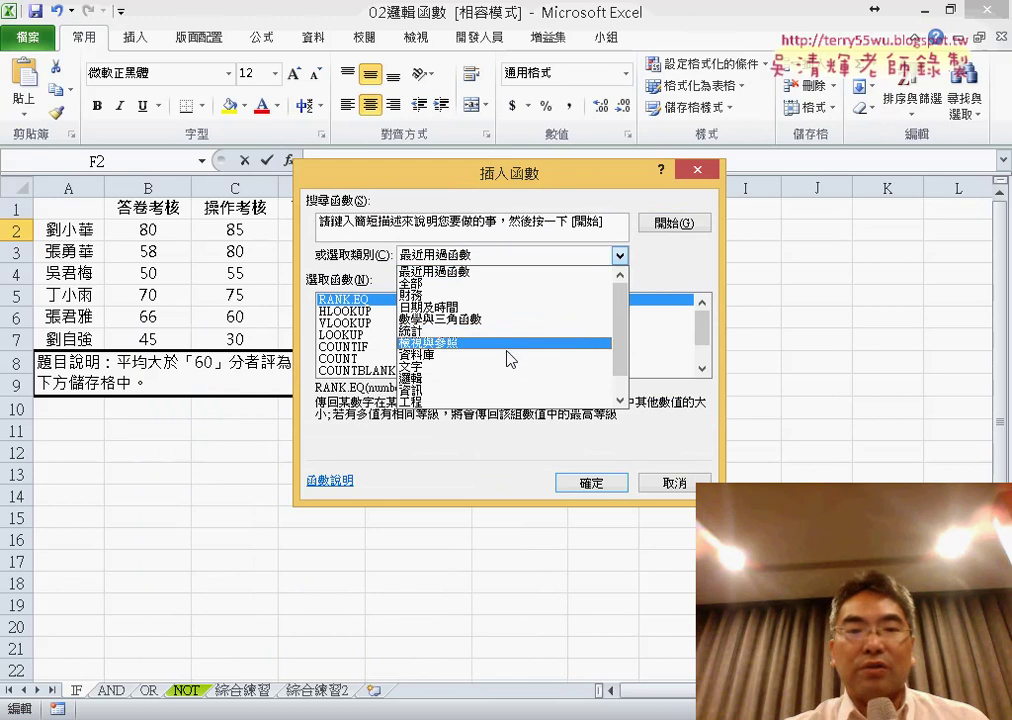
click(508, 379)
click(328, 324)
double_click(328, 324)
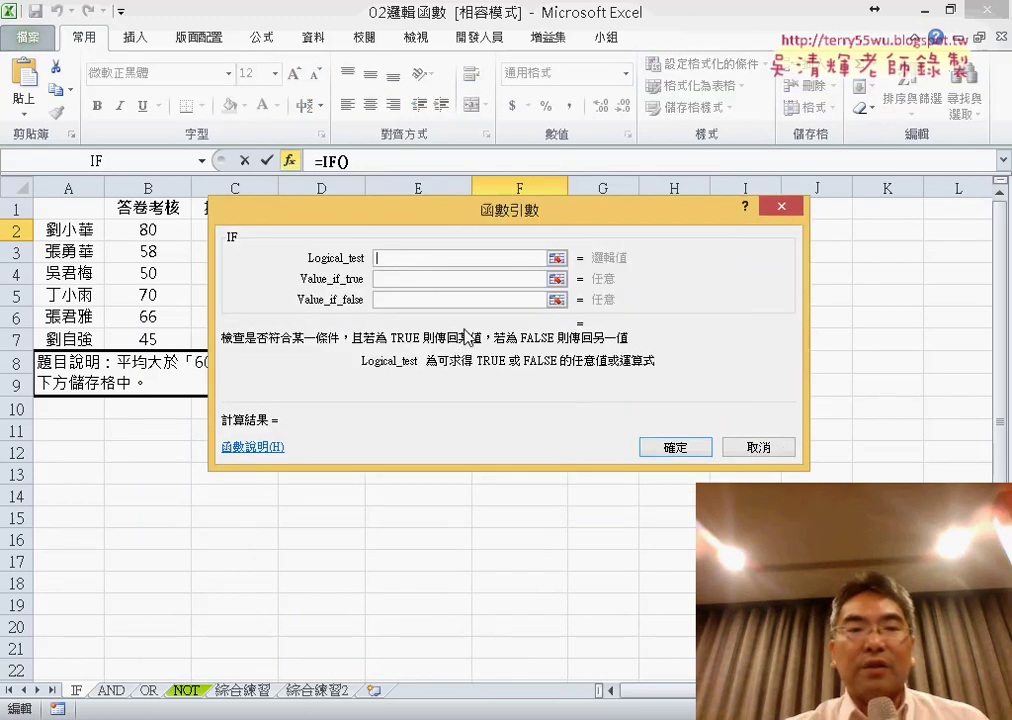
drag(507, 222, 541, 355)
Set the IF test to E2>=60
click(418, 230)
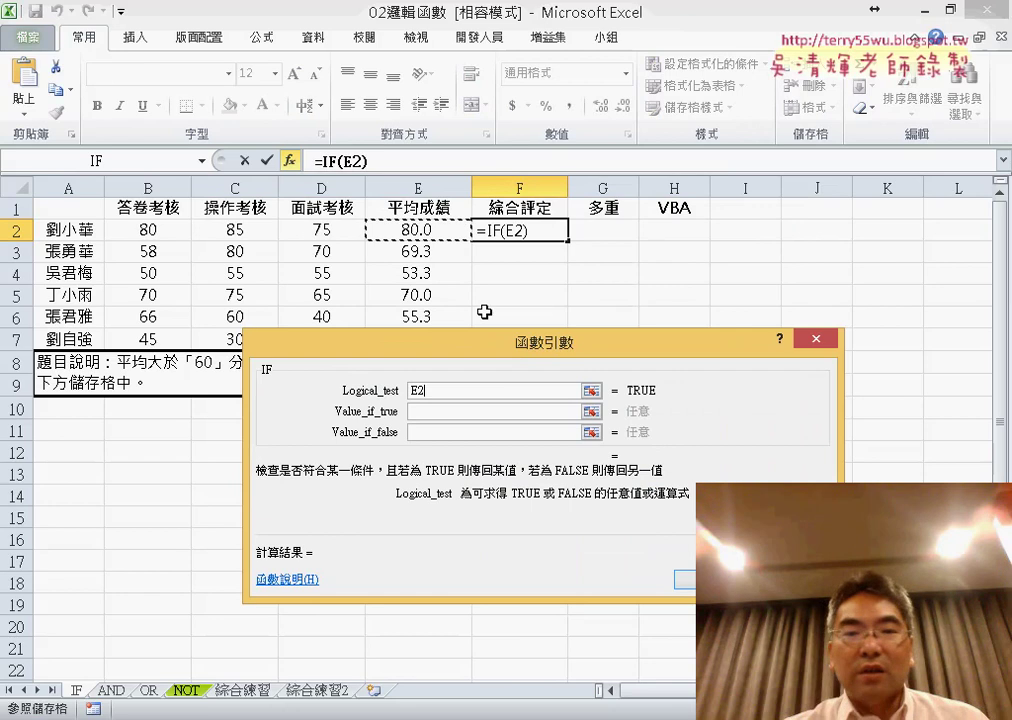
text(>)
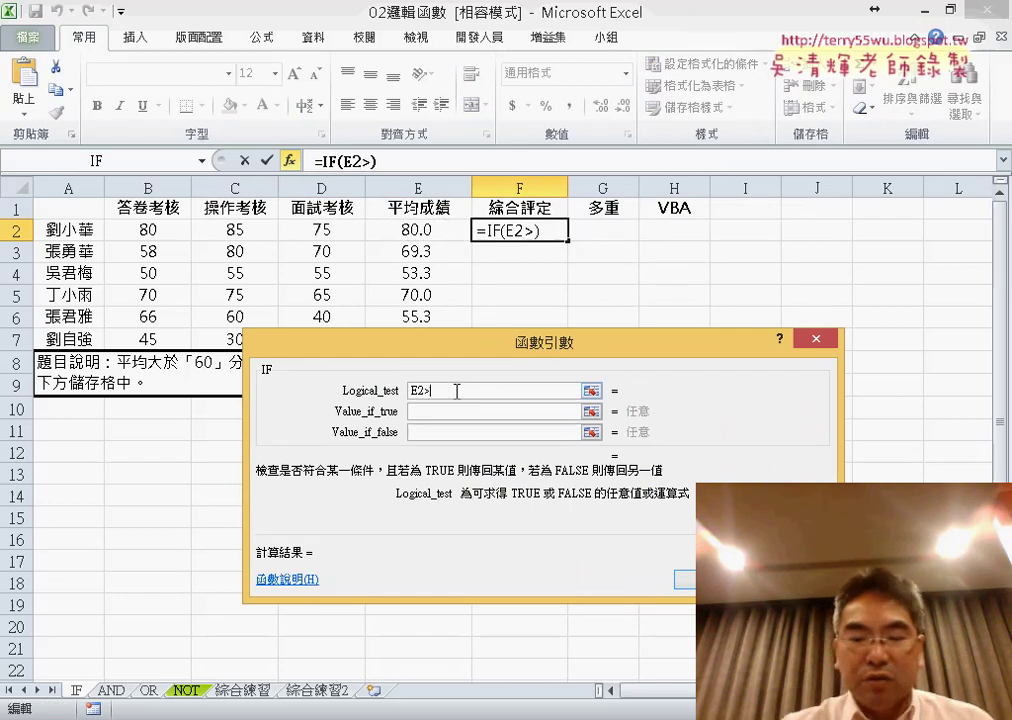
text(ル)
key(BackSpace)
text(=)
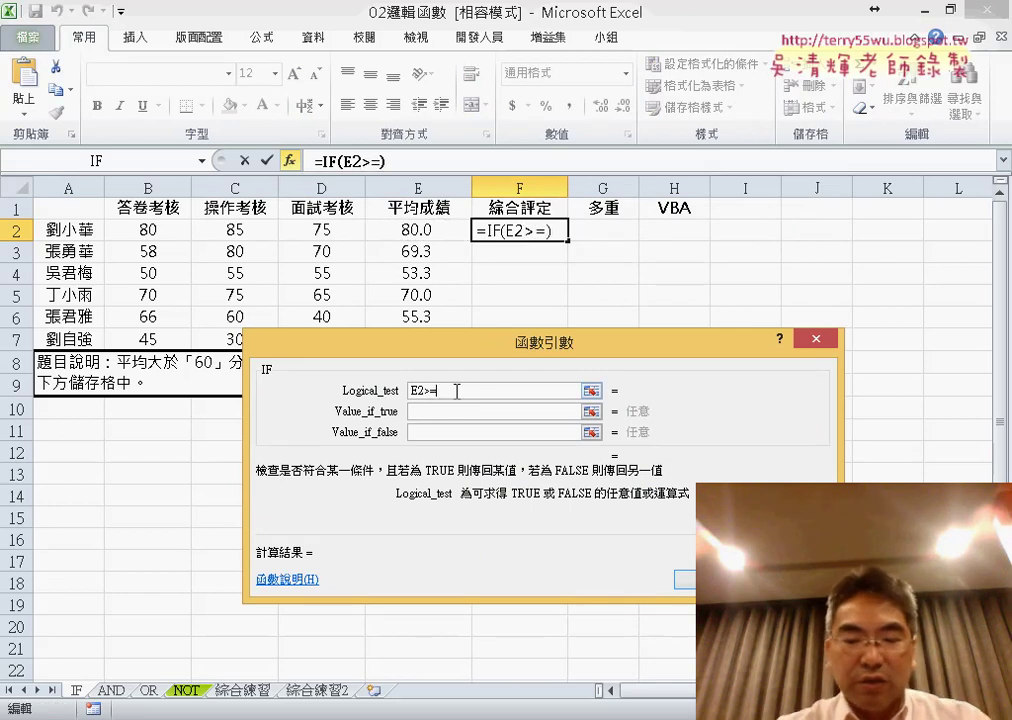
text(60)
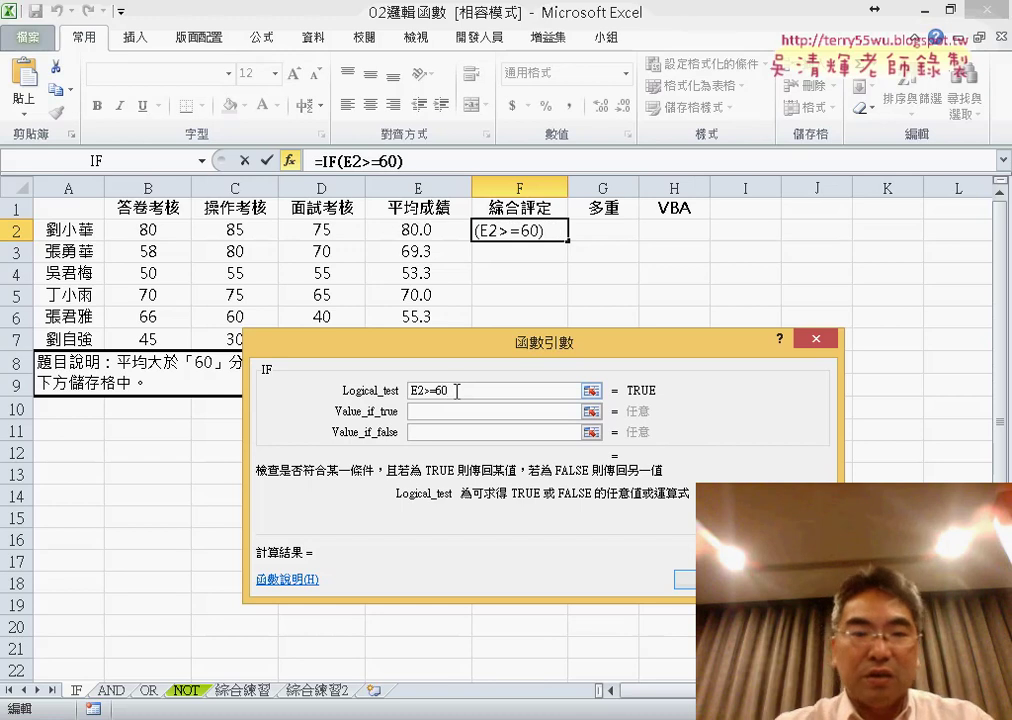
click(453, 412)
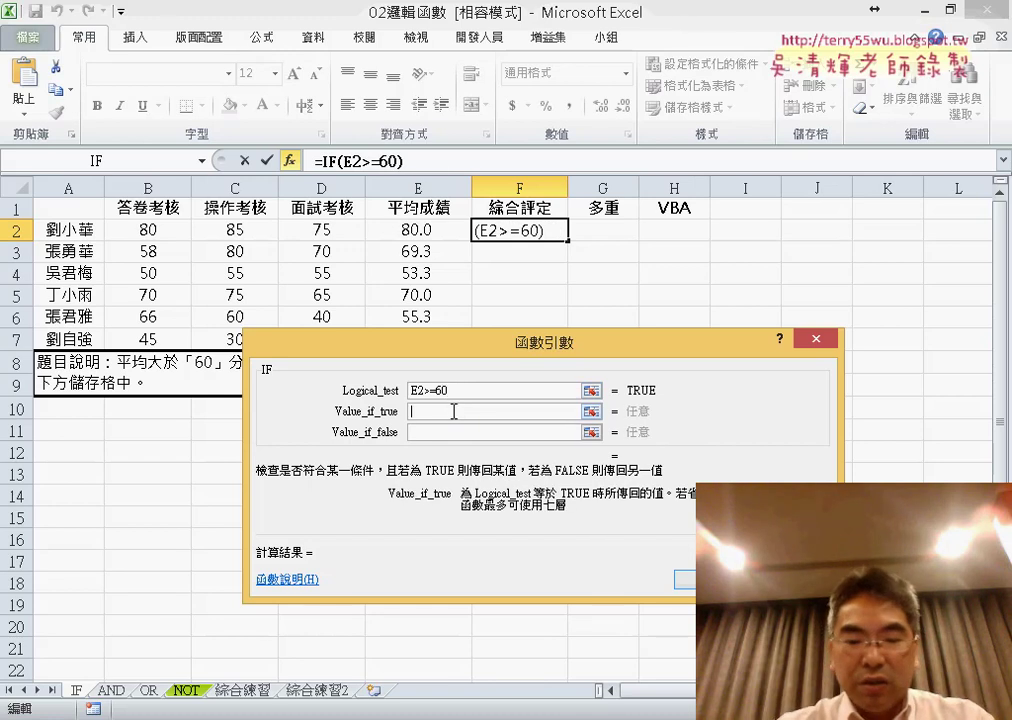
Return 合格 when true and 不合格 otherwise, then fill F2's formula down to F7
text(喝)
key(BackSpace)
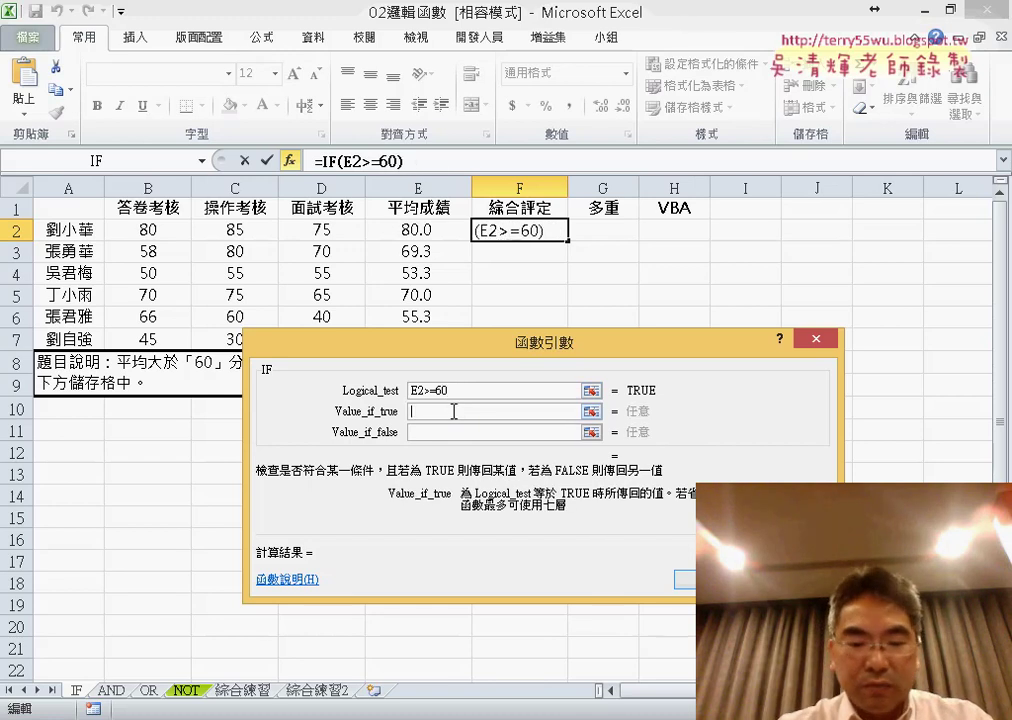
text(ㄏㄜ)
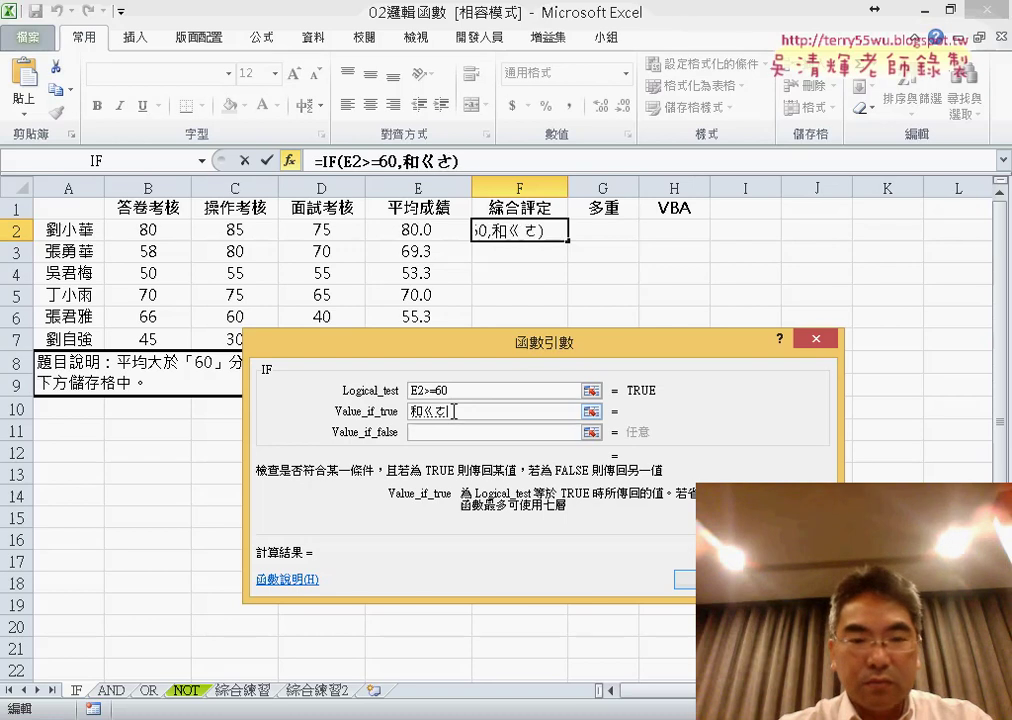
text(合格)
drag(437, 411, 378, 418)
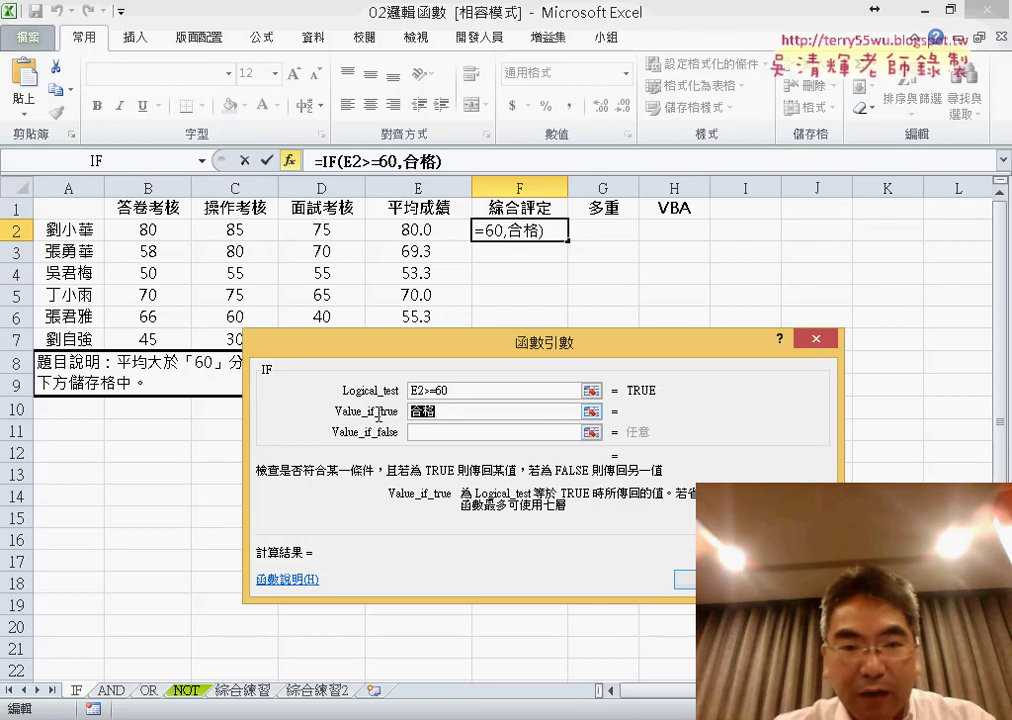
click(435, 432)
key(ctrl+v)
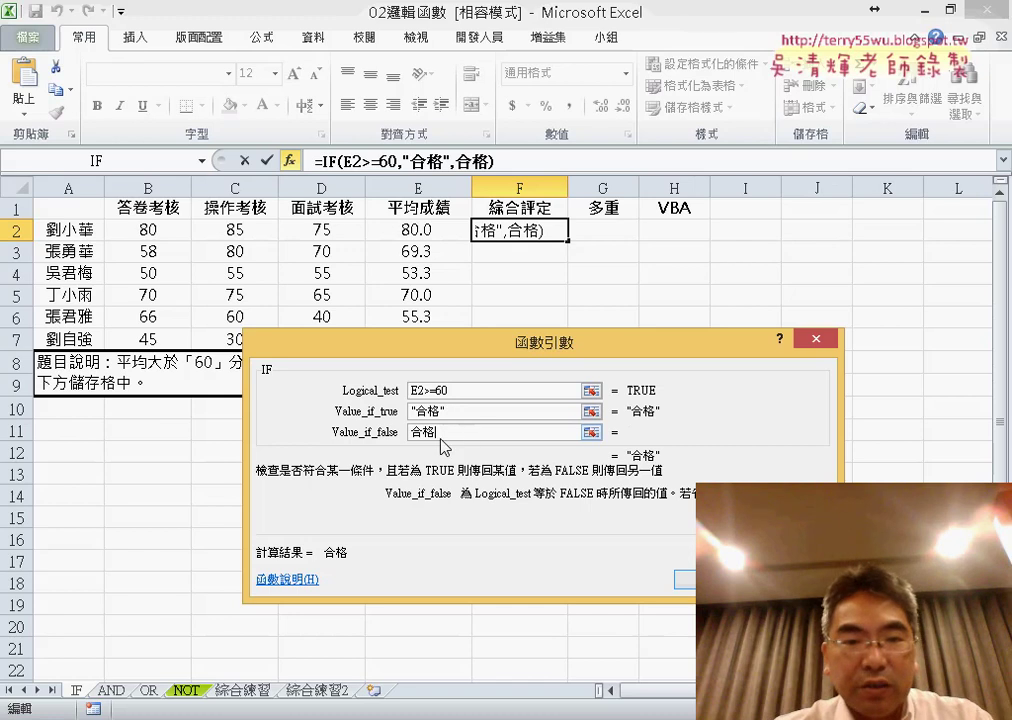
text(不)
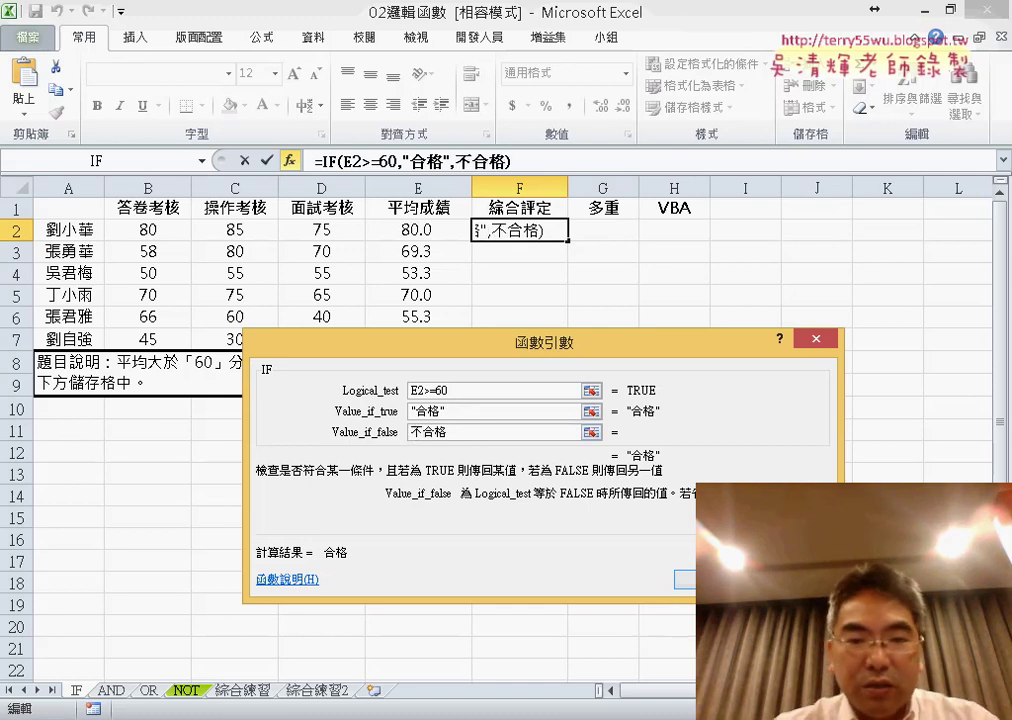
key(Return)
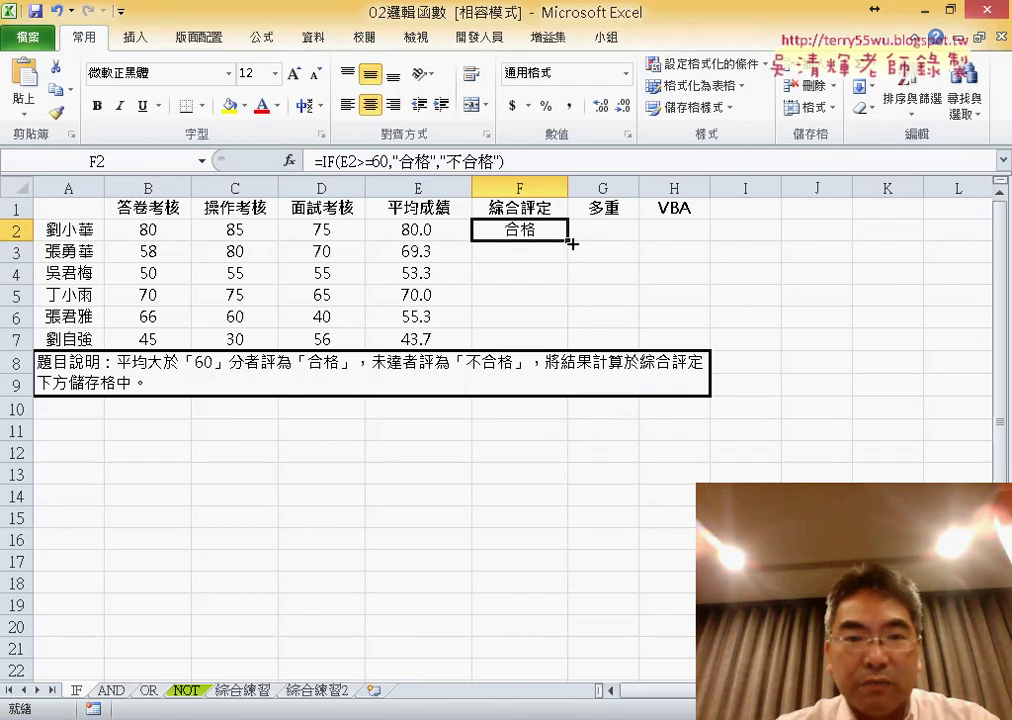
drag(568, 240, 556, 340)
click(617, 233)
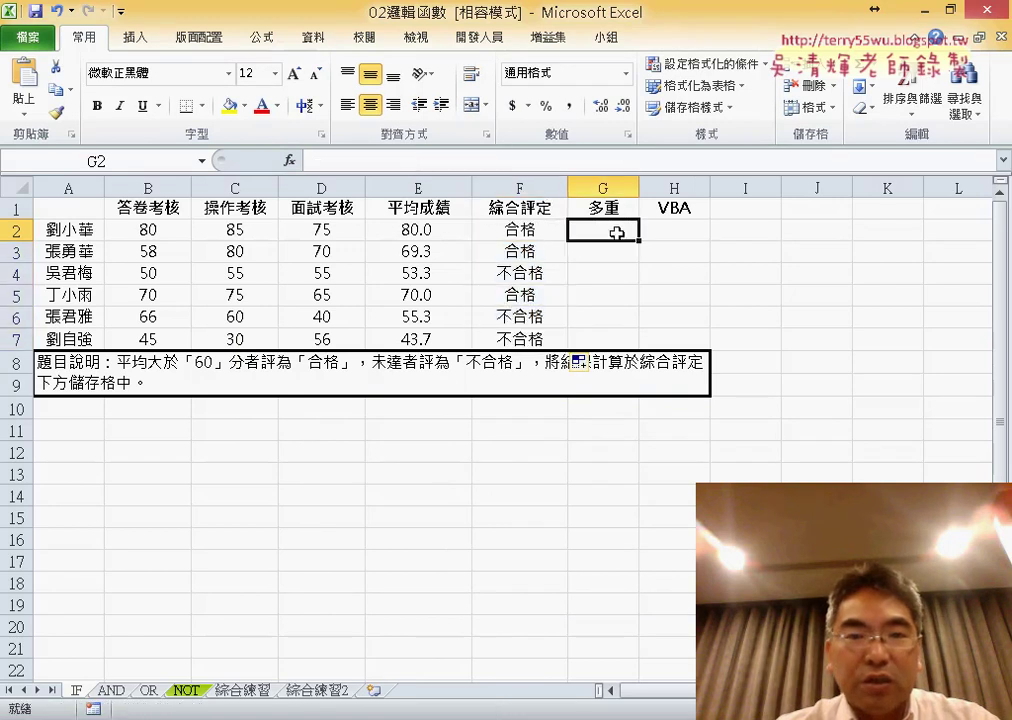
Start an IF formula in G2 testing E2>80
click(420, 161)
click(289, 160)
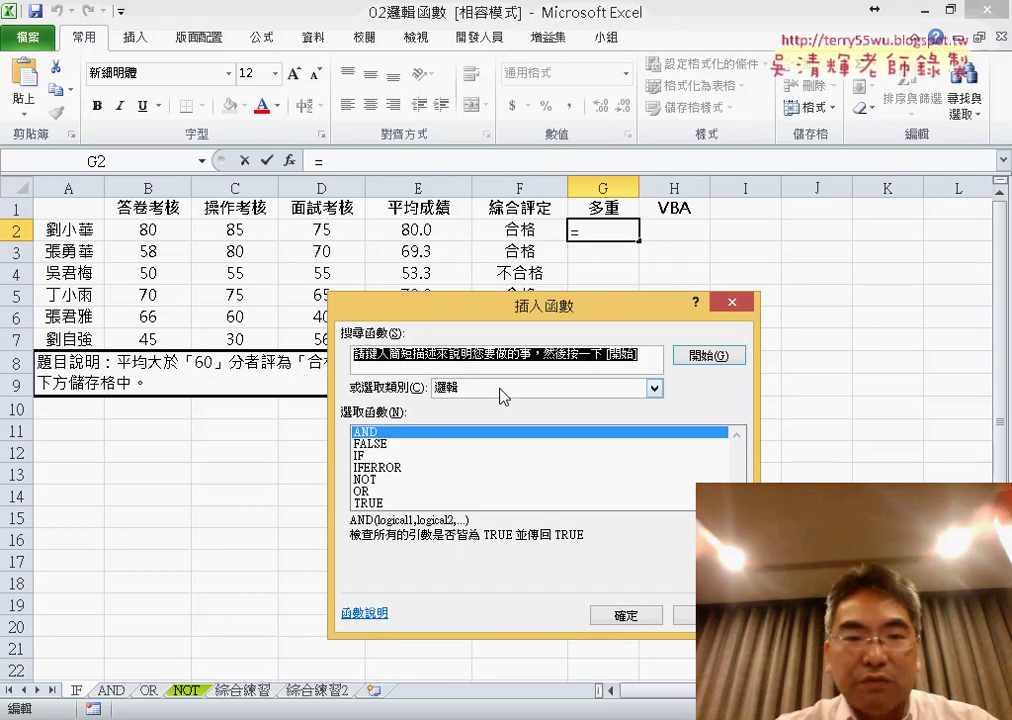
double_click(386, 455)
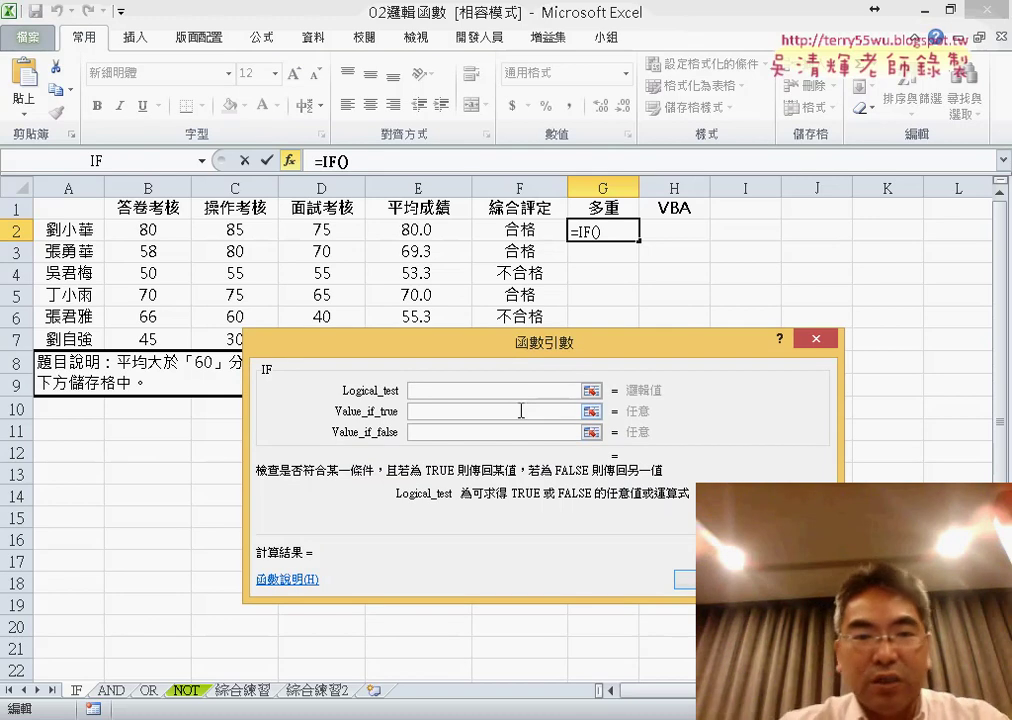
click(448, 232)
text(>)
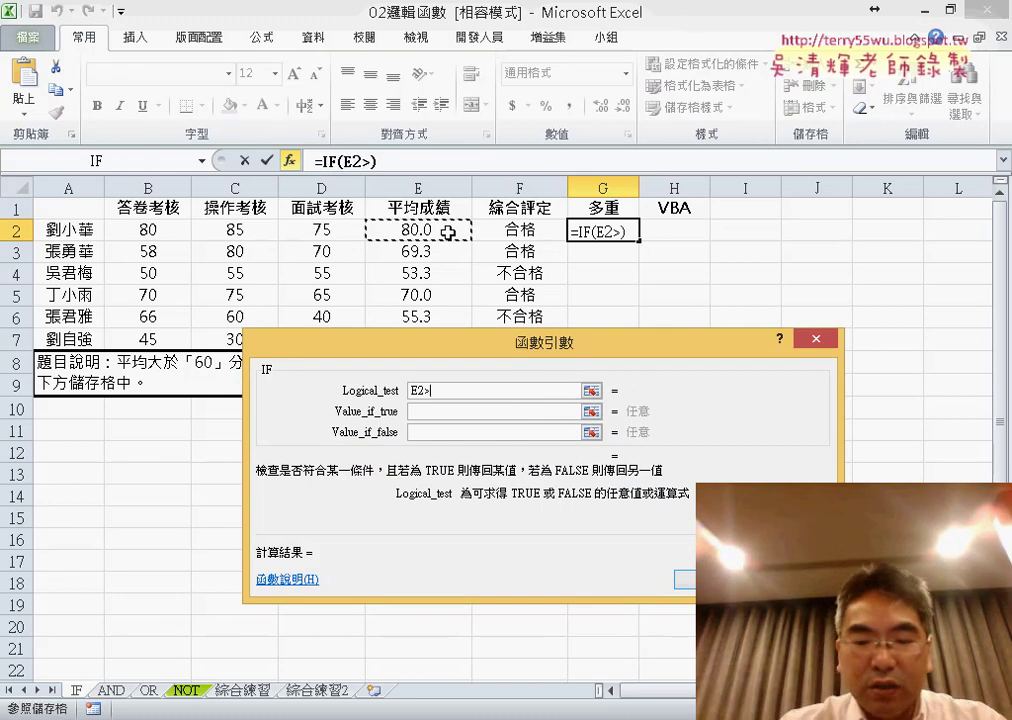
text(ㄢ)
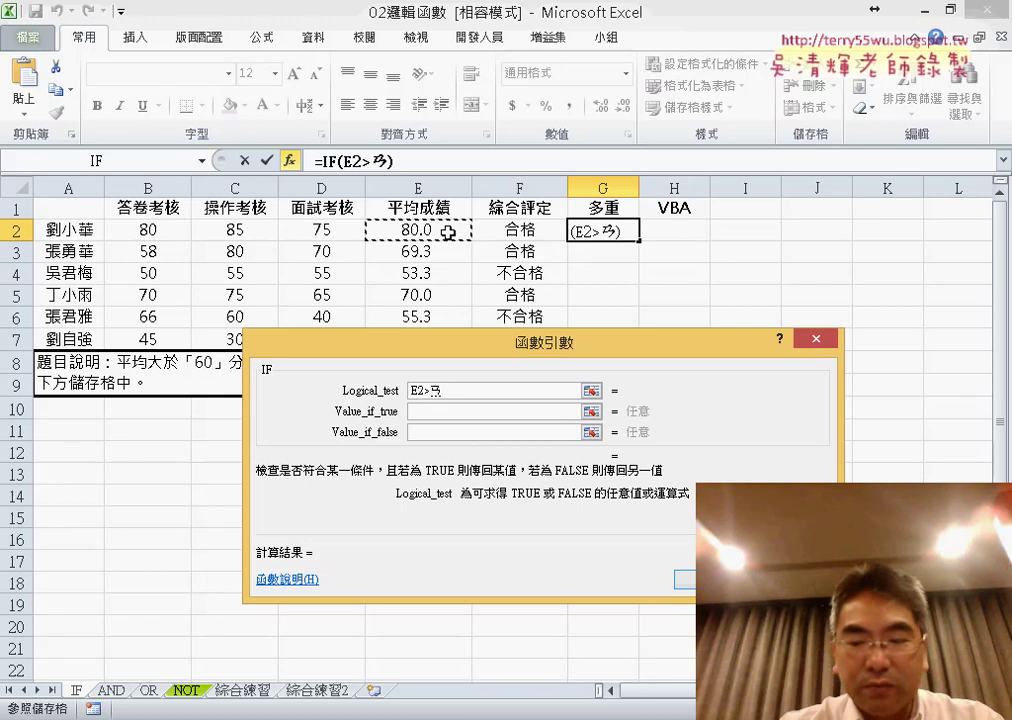
key(BackSpace)
text(80)
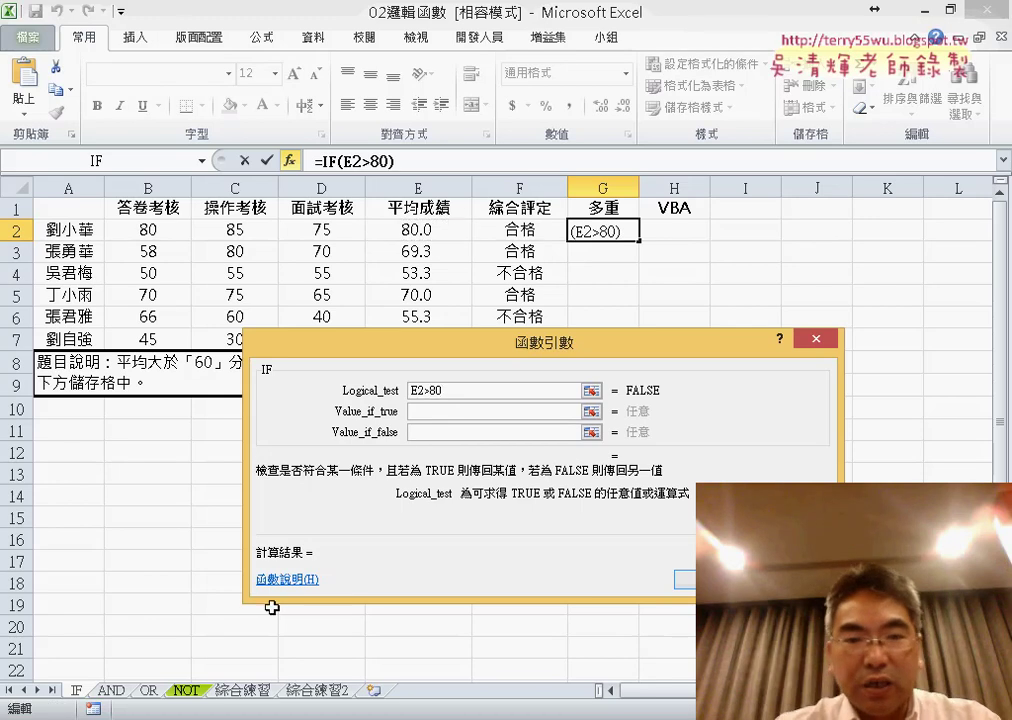
Return A when true and nest a second IF as the false value
click(447, 414)
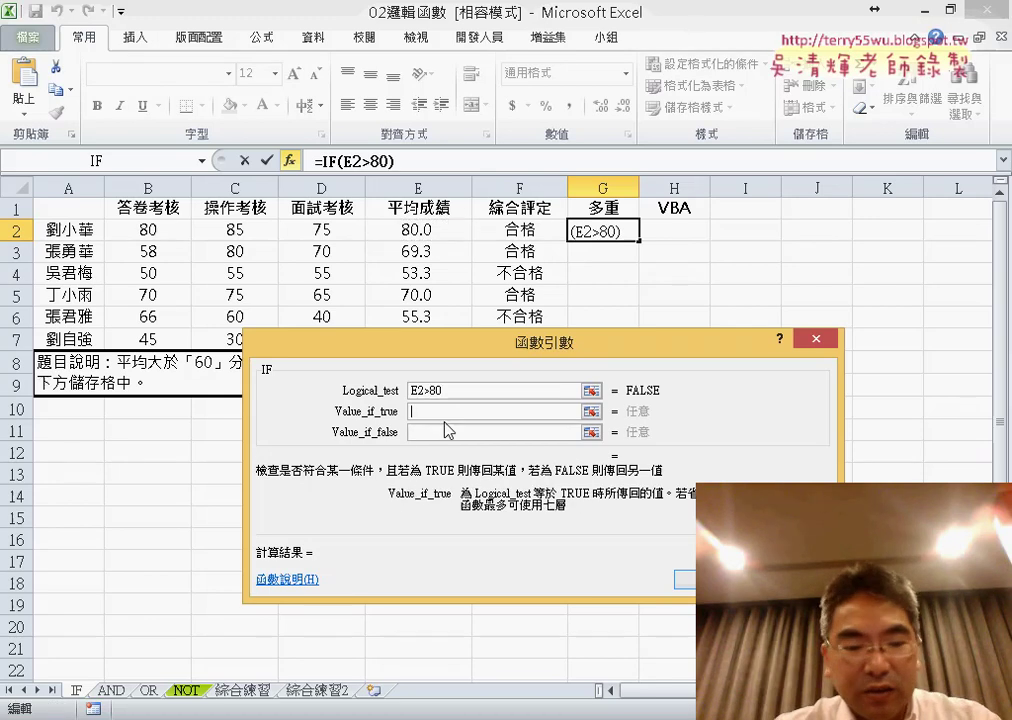
text(A)
click(457, 431)
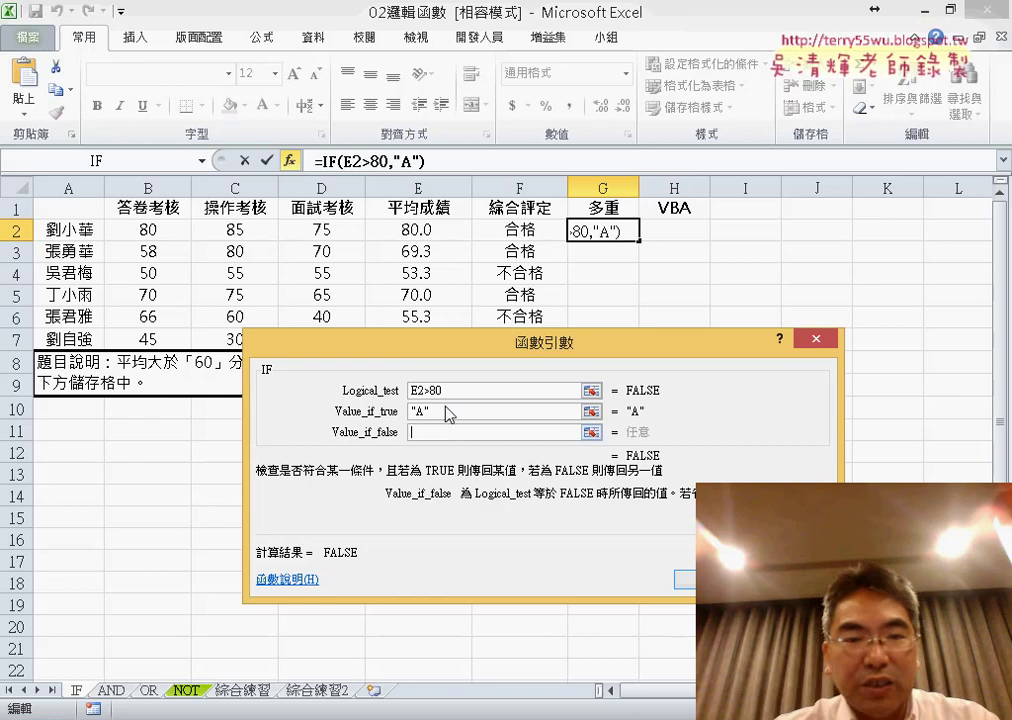
click(204, 161)
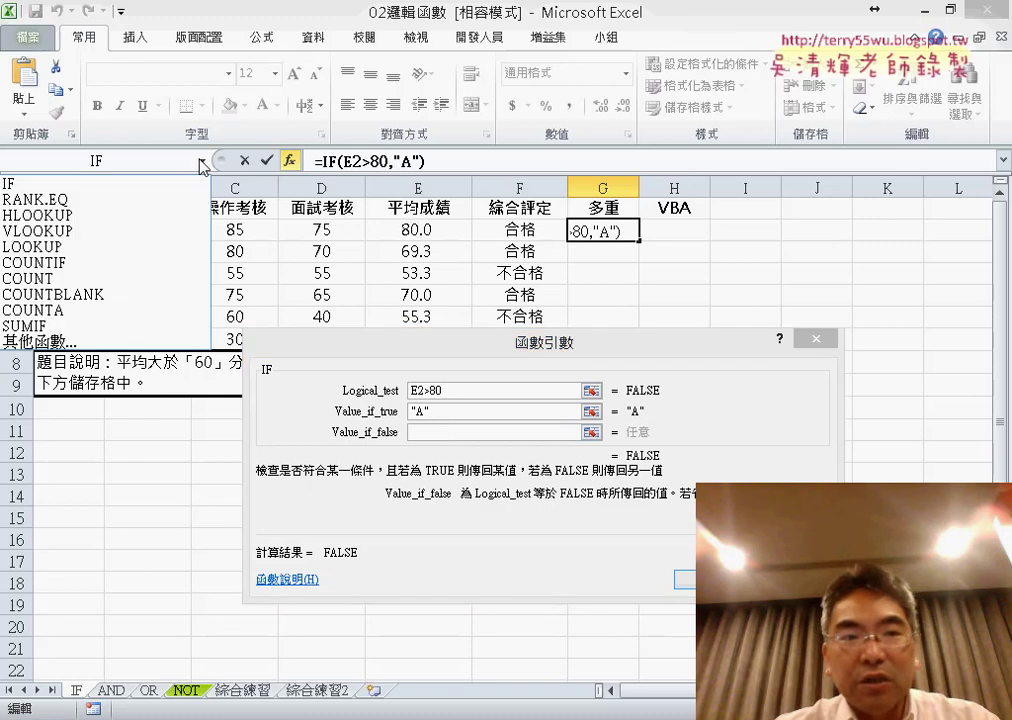
Make the nested IF return B when E2>=70
click(139, 182)
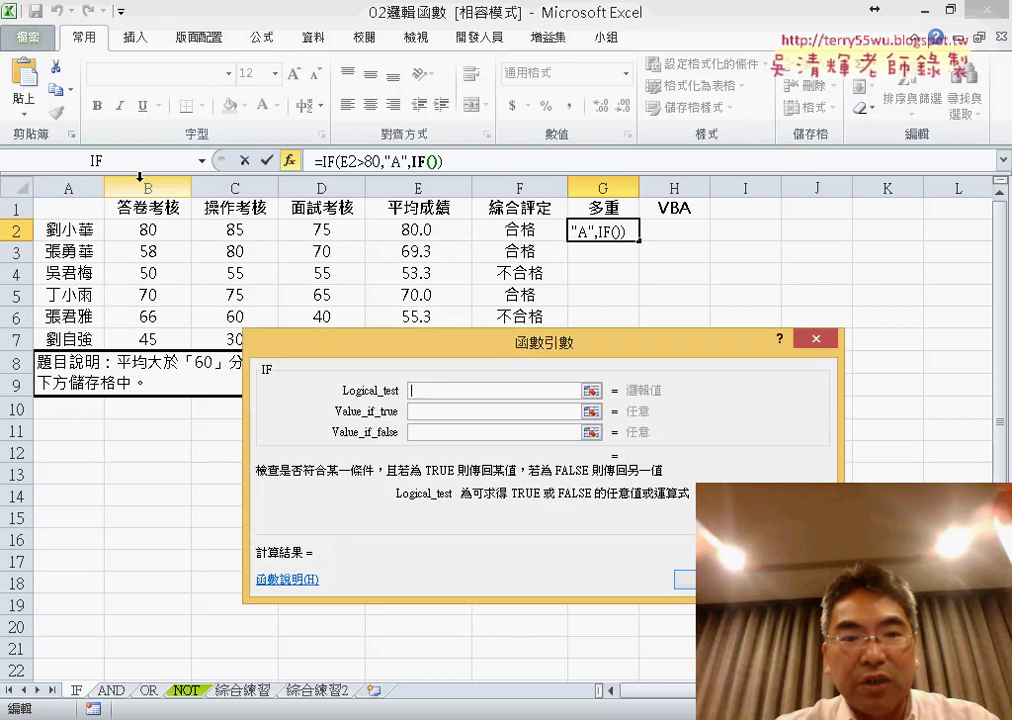
click(421, 229)
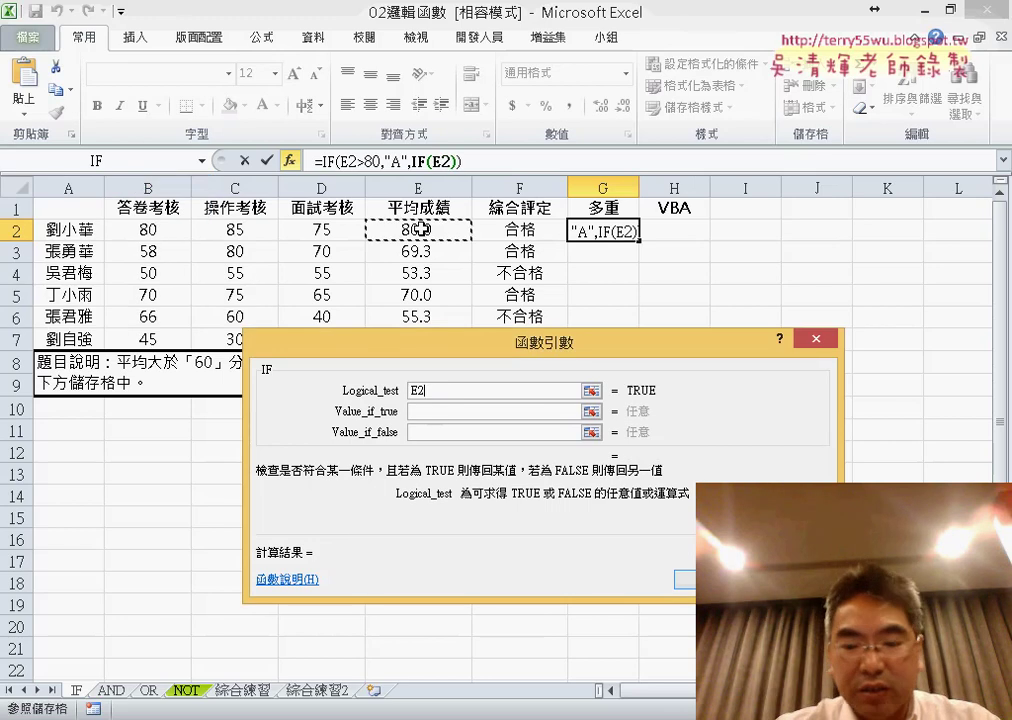
text(>=)
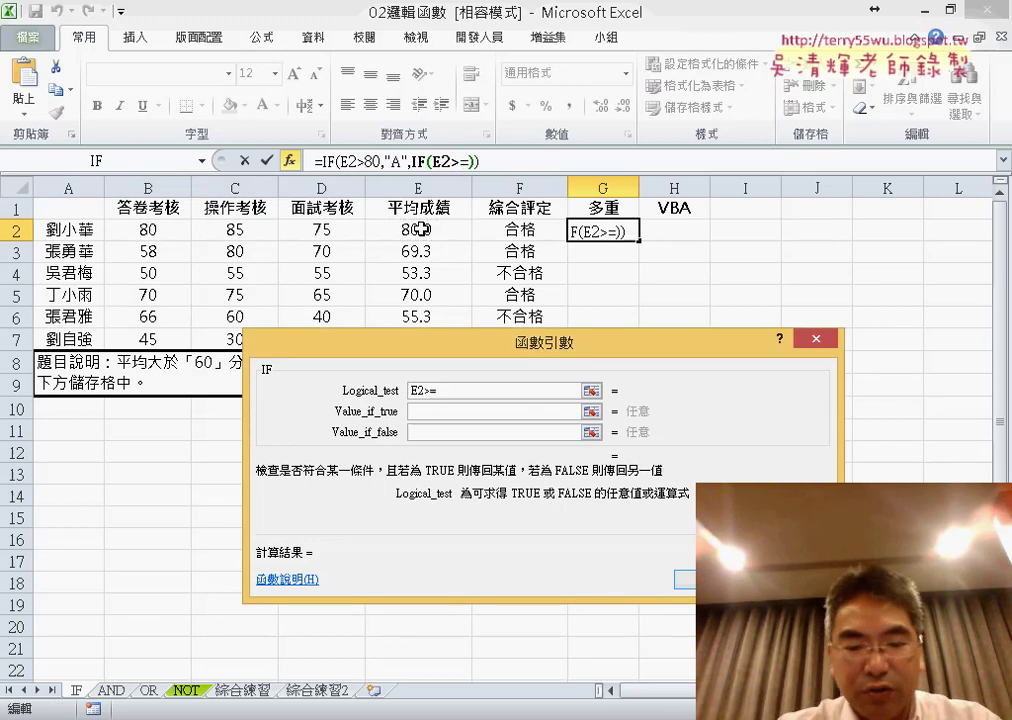
text(70)
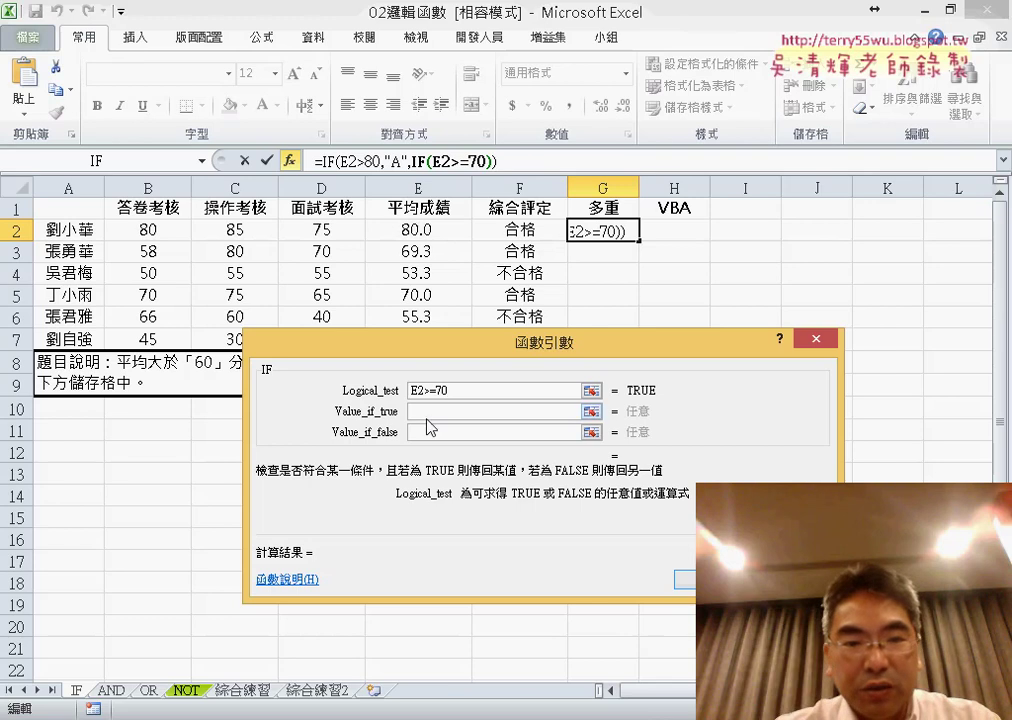
click(432, 410)
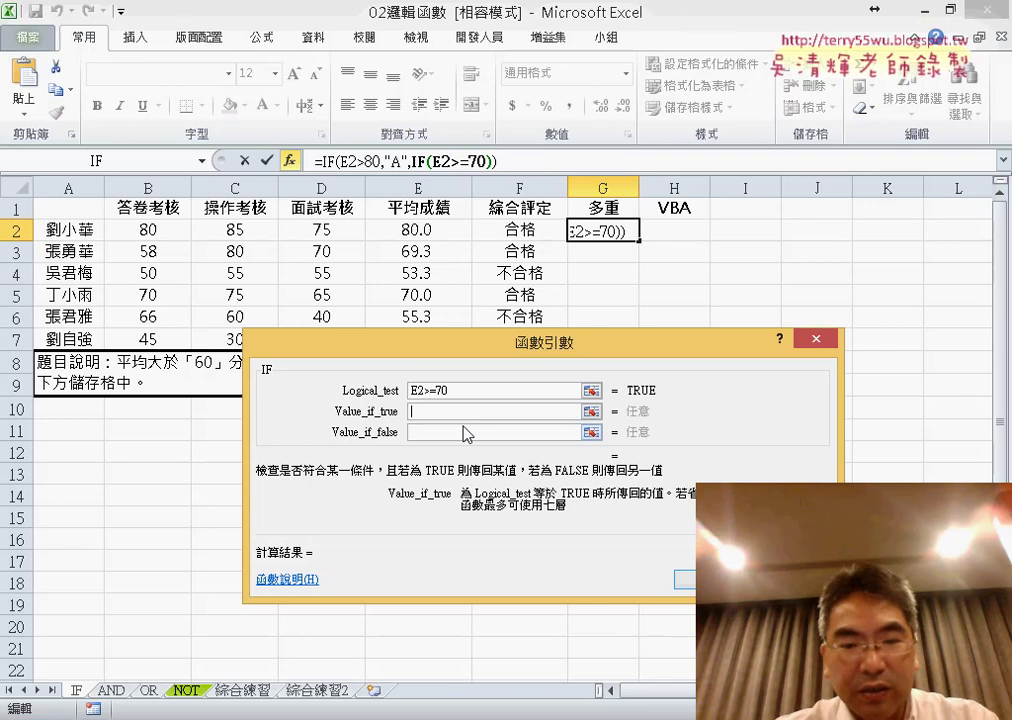
text(B)
click(450, 432)
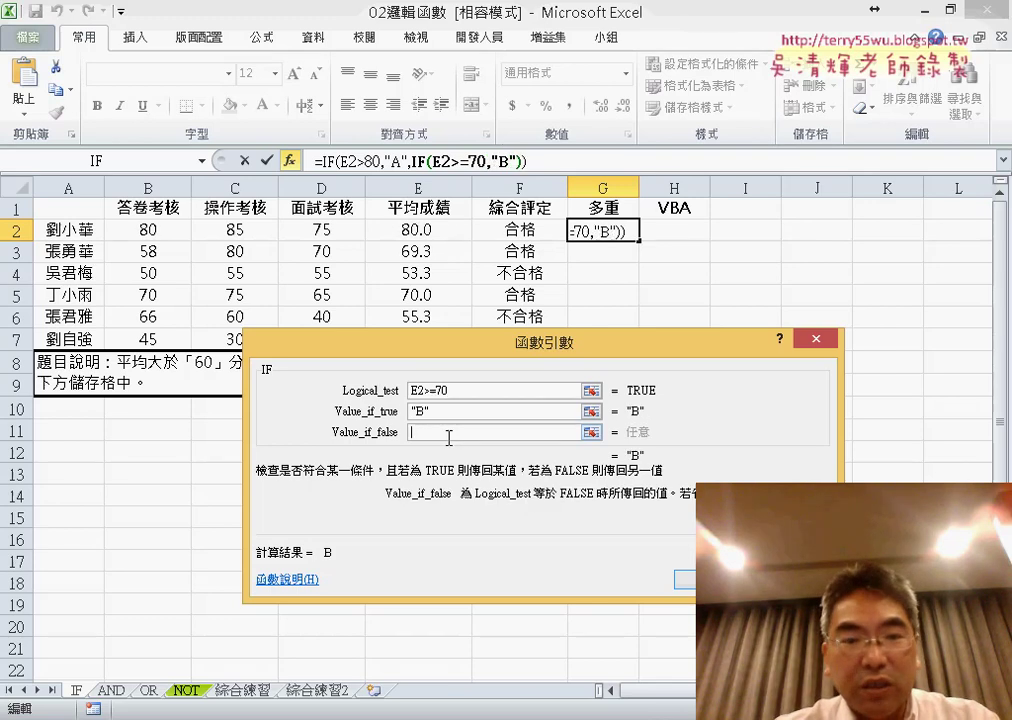
Nest a third IF returning C when E2>=60, otherwise D, and enter the formula
click(201, 161)
click(120, 179)
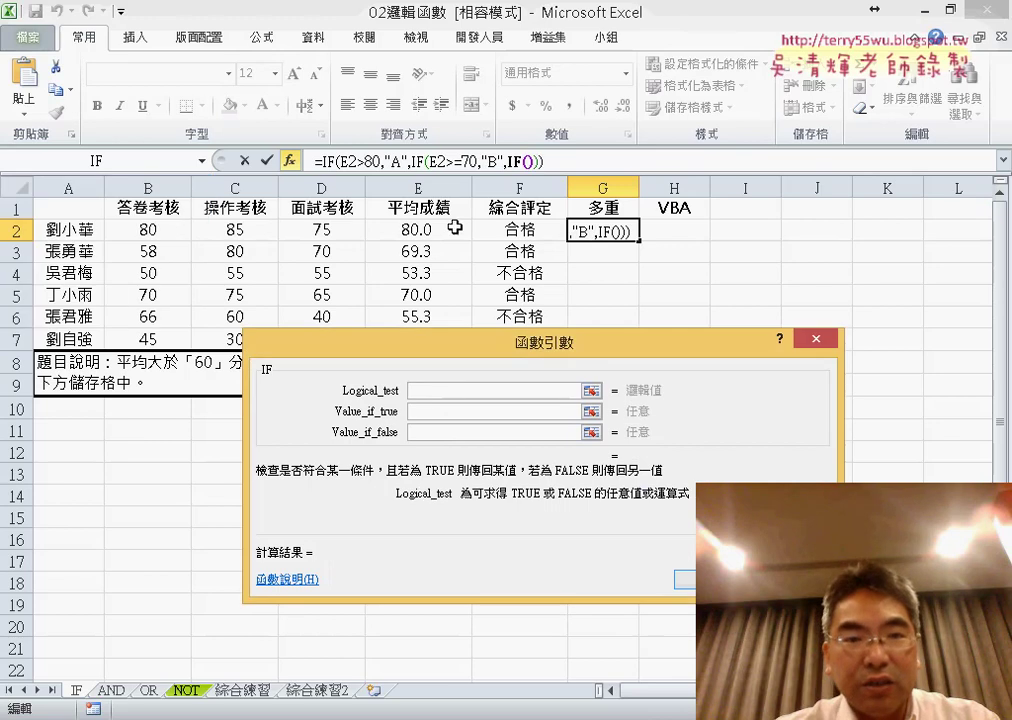
click(412, 229)
text(>=)
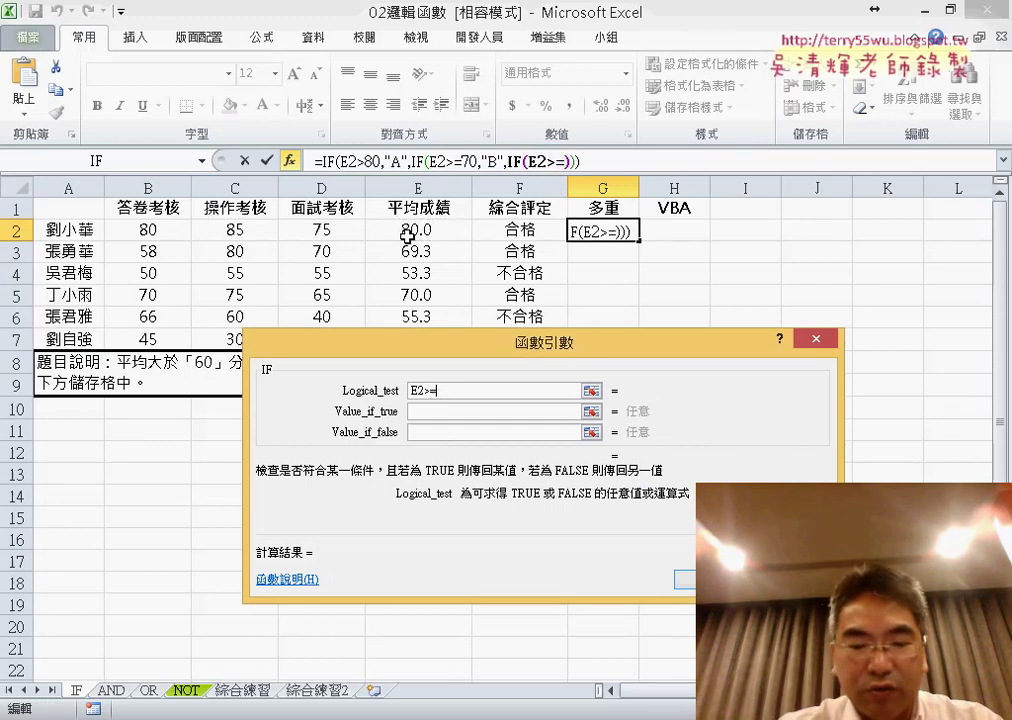
text(60,")
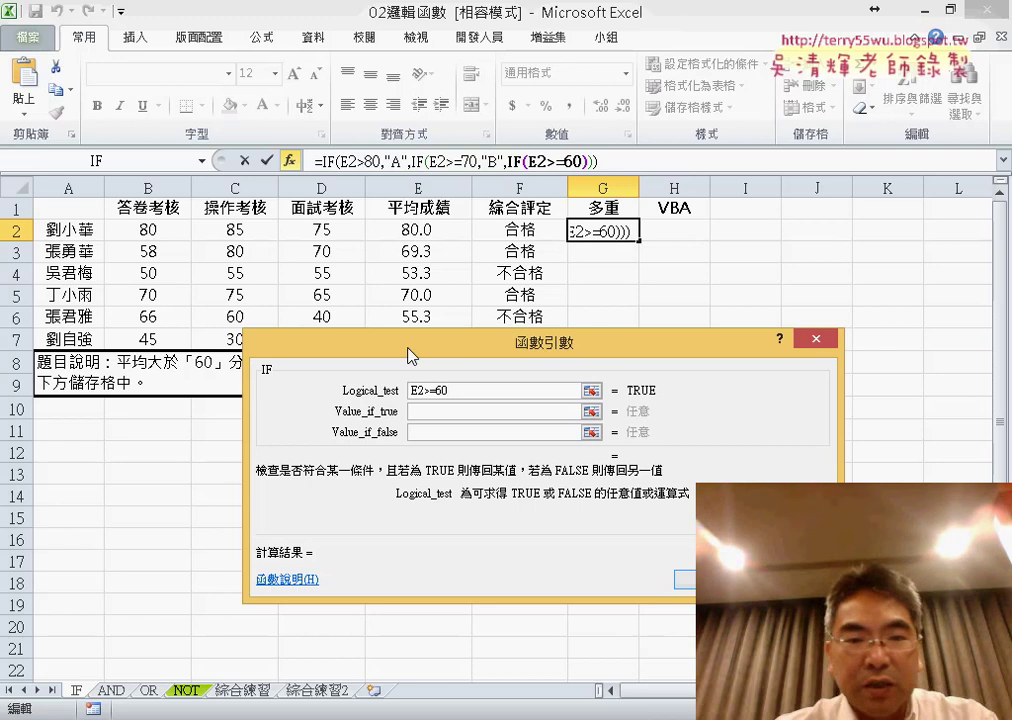
text(C)
click(458, 434)
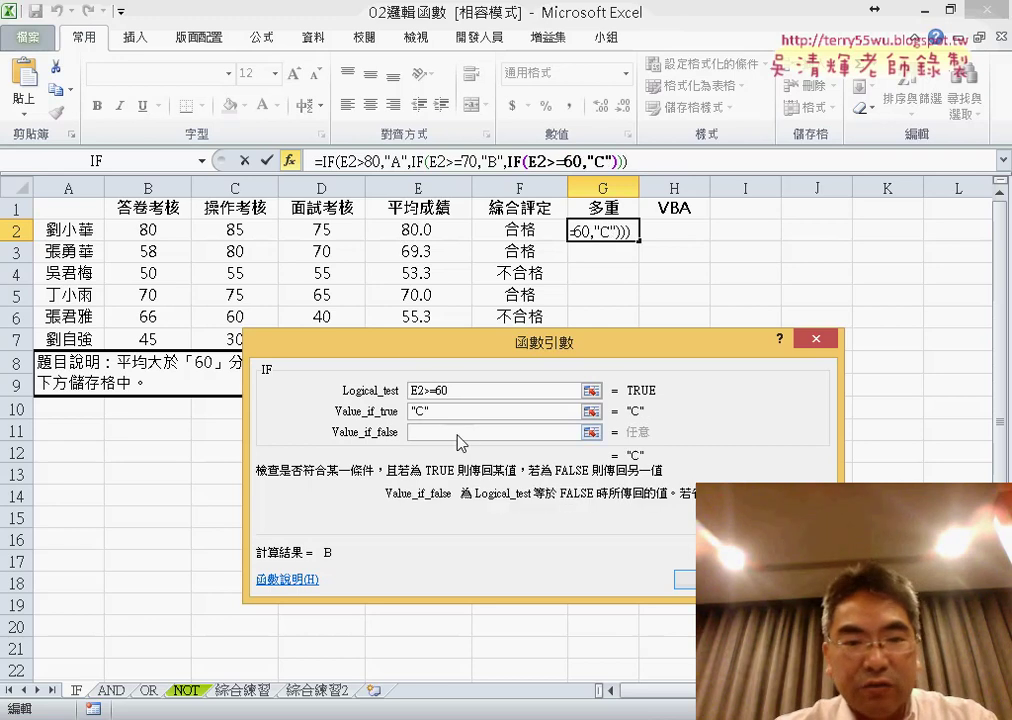
text(D)
click(492, 412)
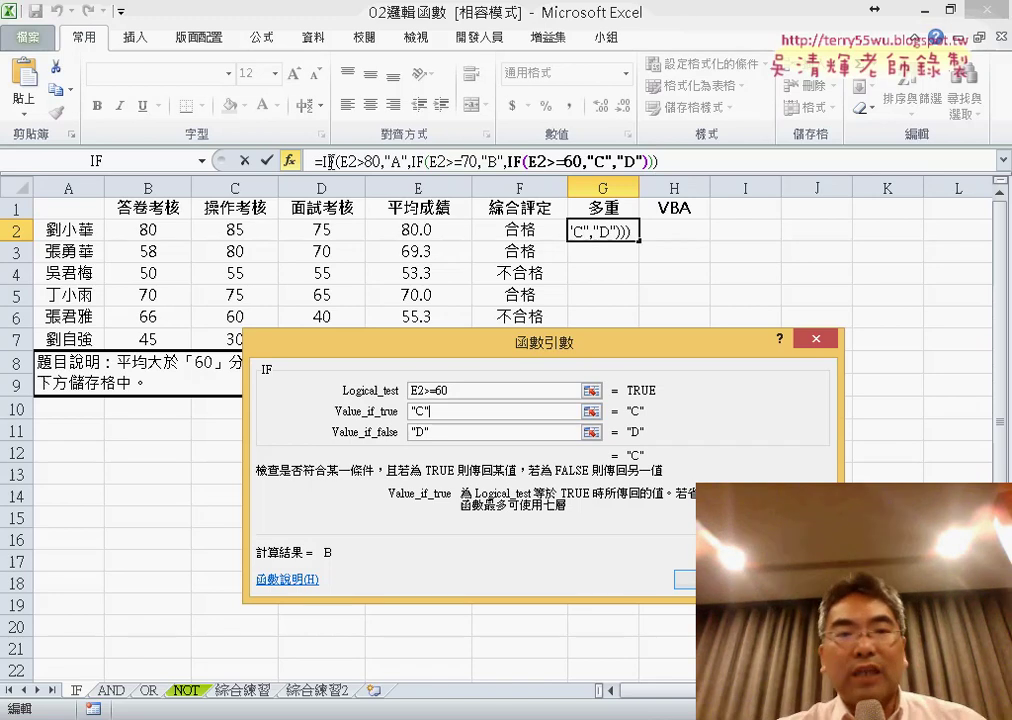
key(Return)
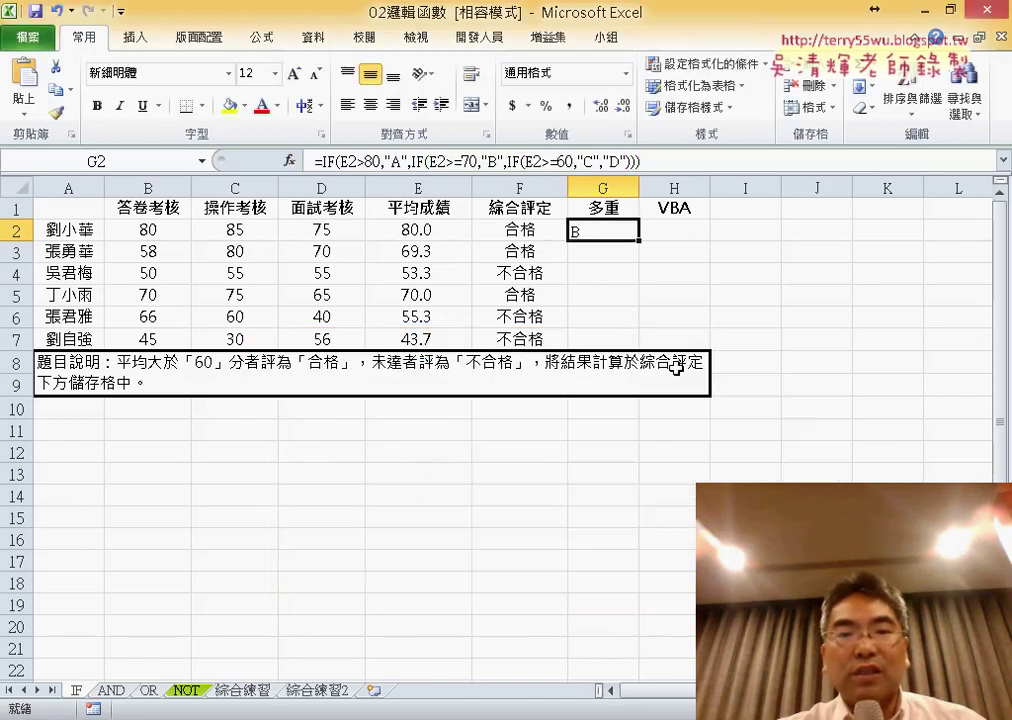
Centre G2, change its first test to E2>=80, and fill the grades down to G7
click(371, 105)
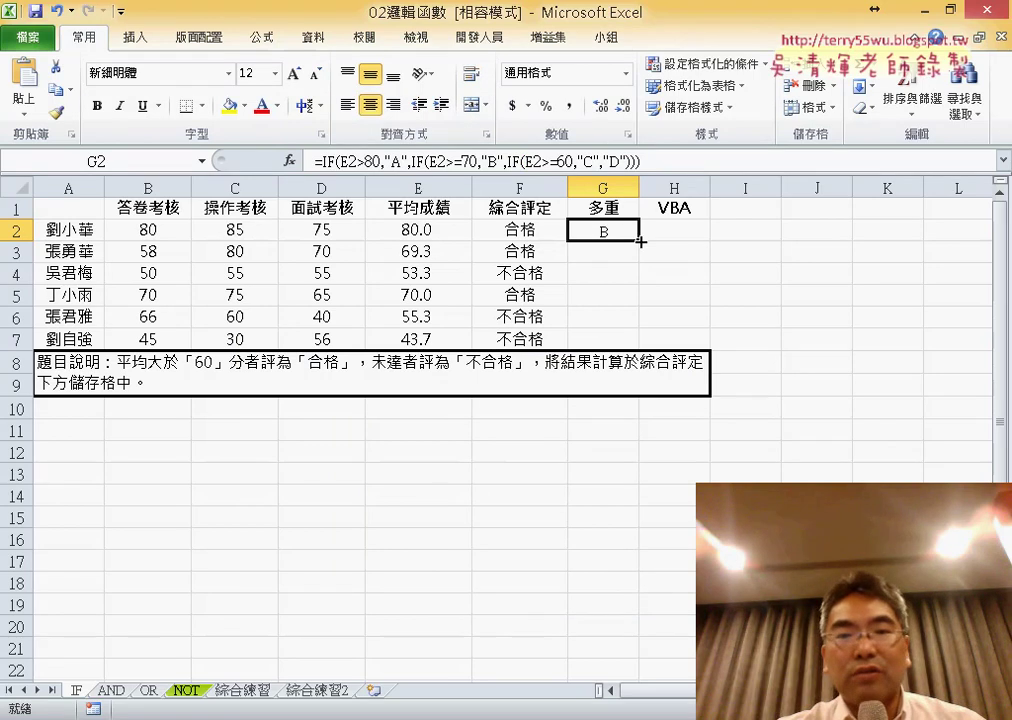
drag(639, 240, 636, 348)
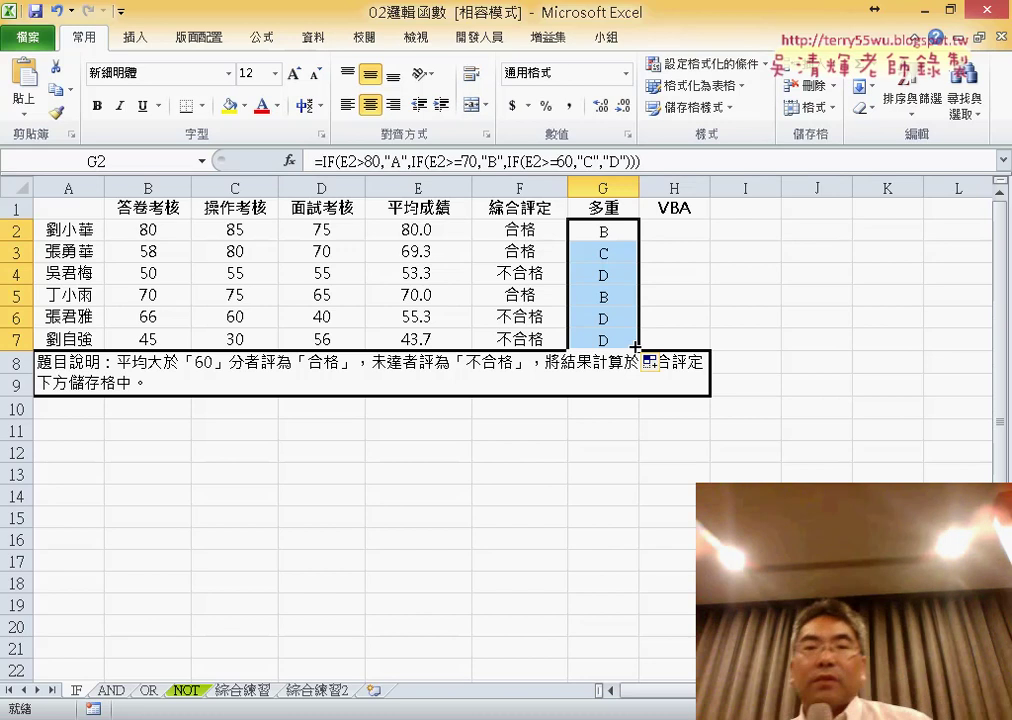
click(613, 229)
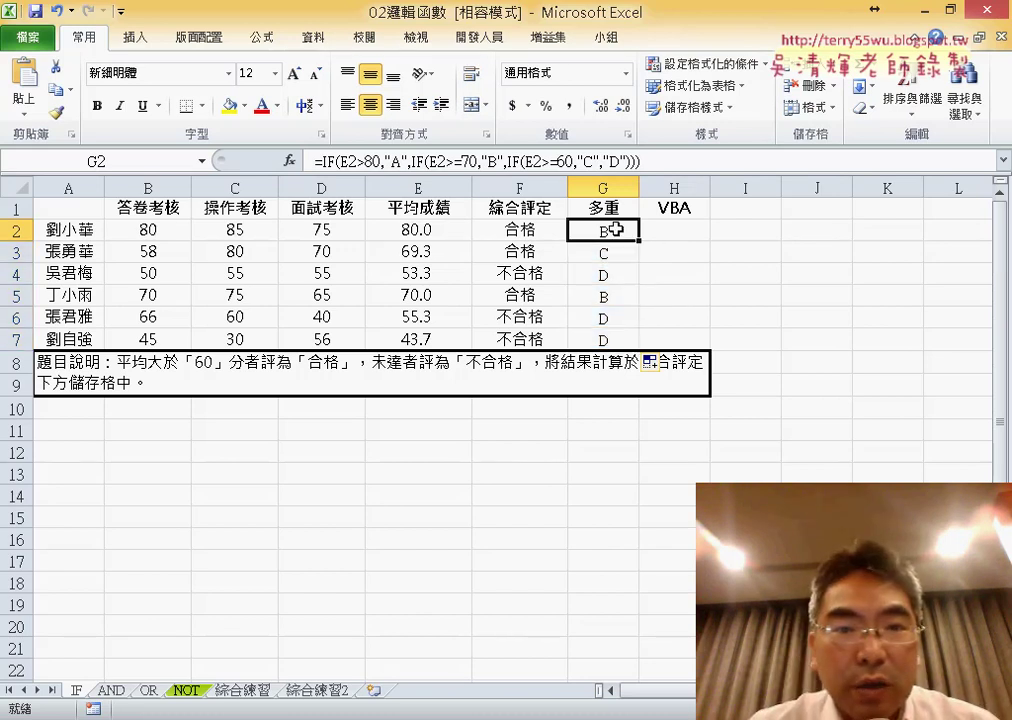
click(363, 160)
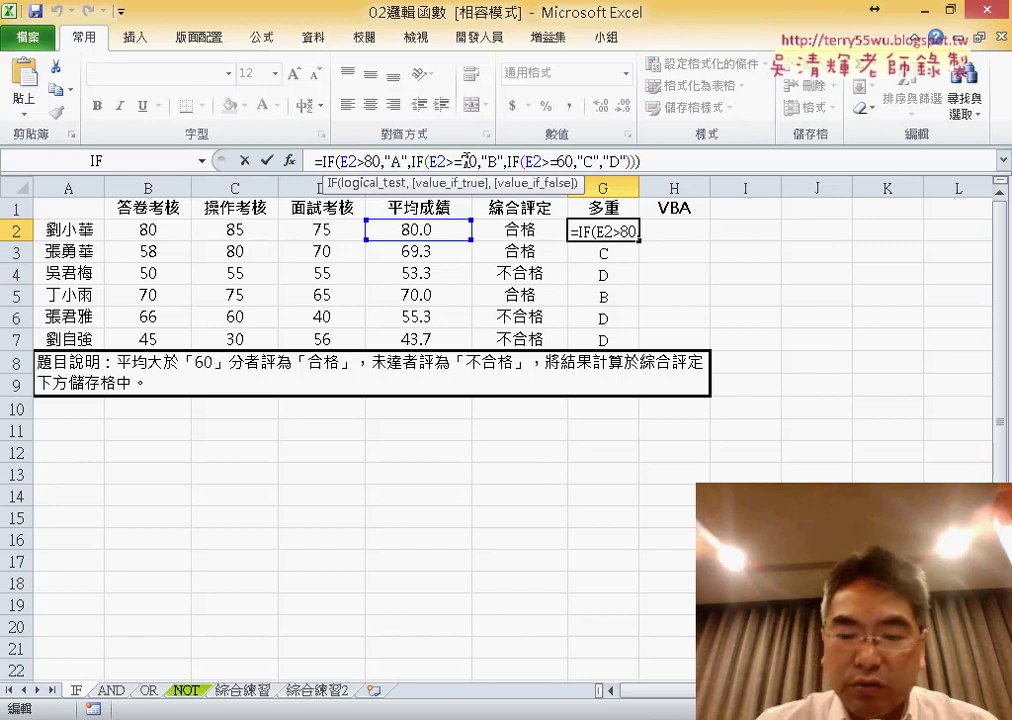
text(=)
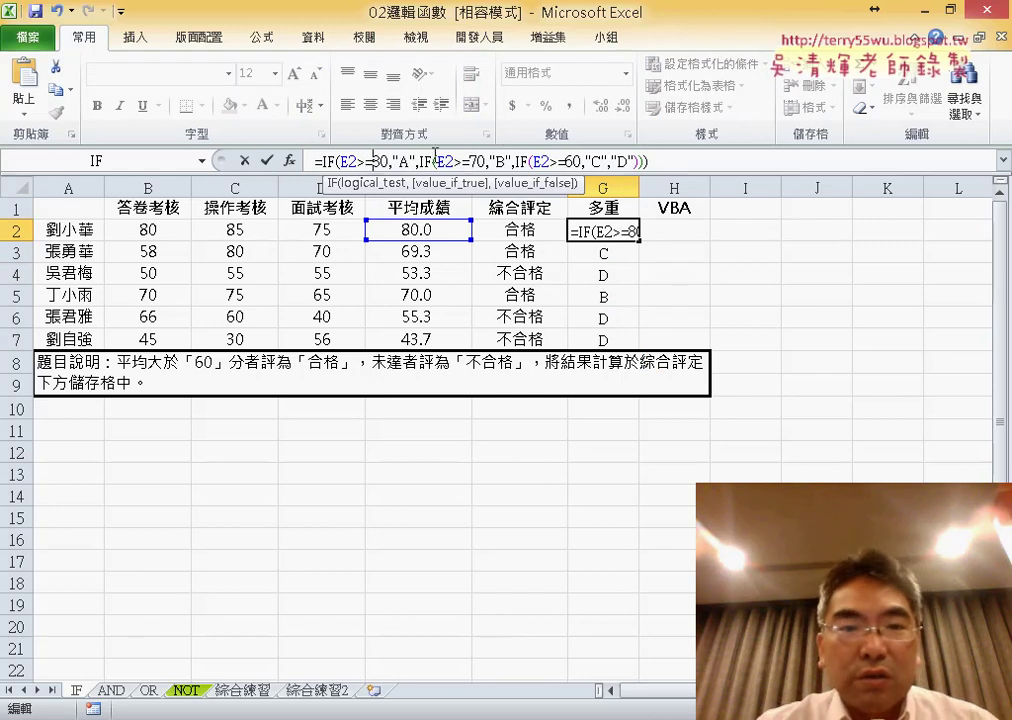
click(265, 161)
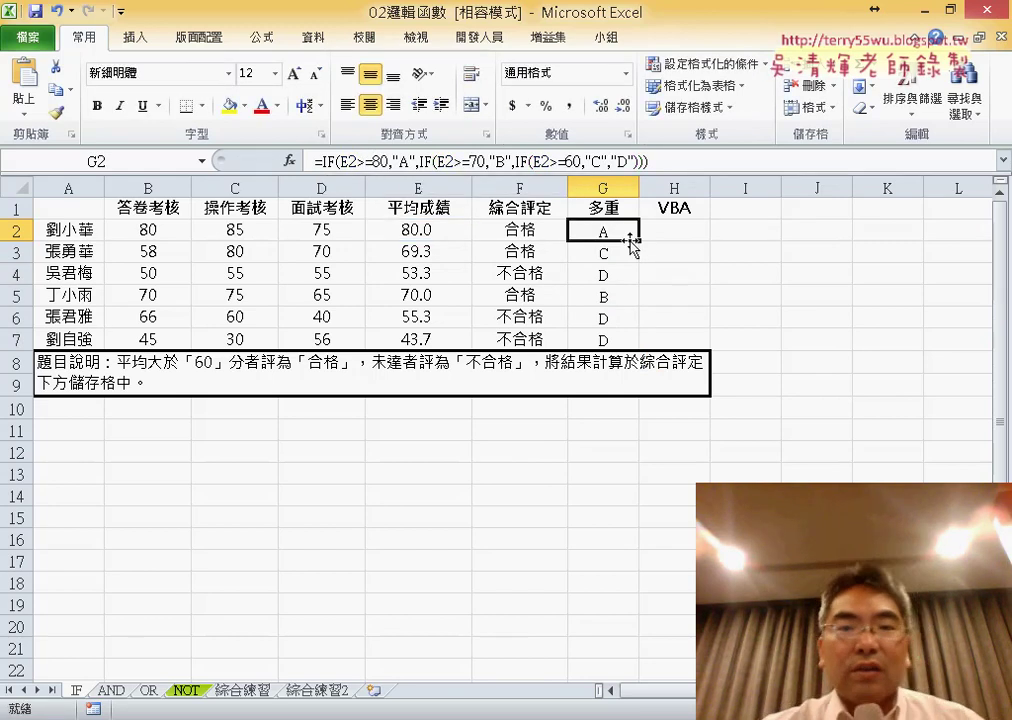
drag(640, 243, 639, 345)
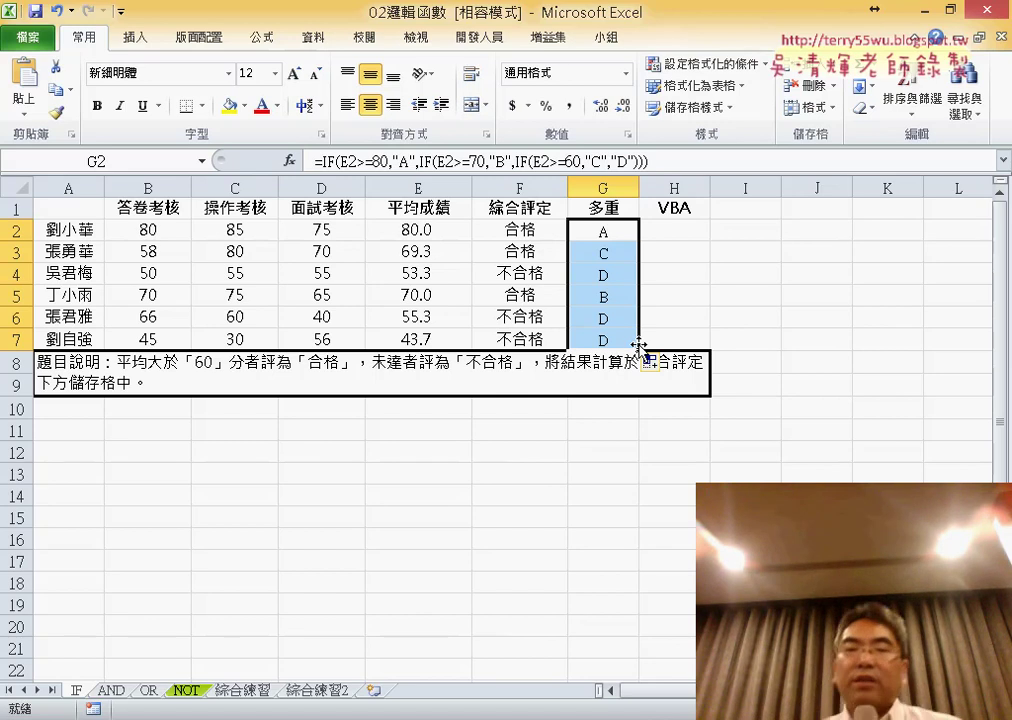
click(684, 238)
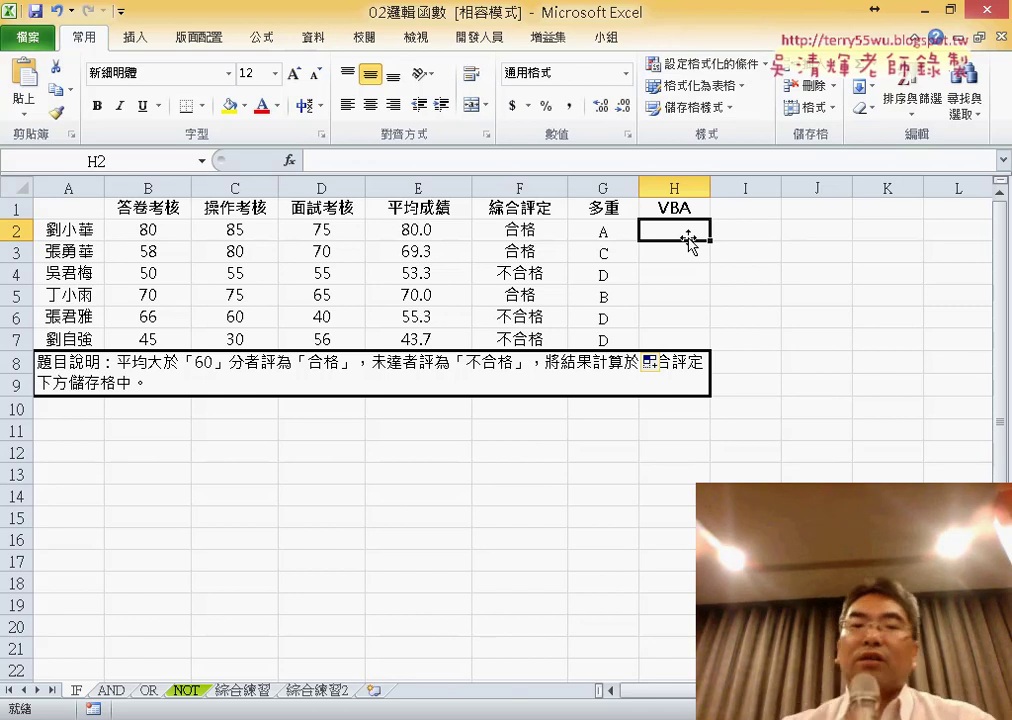
Open the Visual Basic editor from the 開發人員 (Developer) tab
click(474, 38)
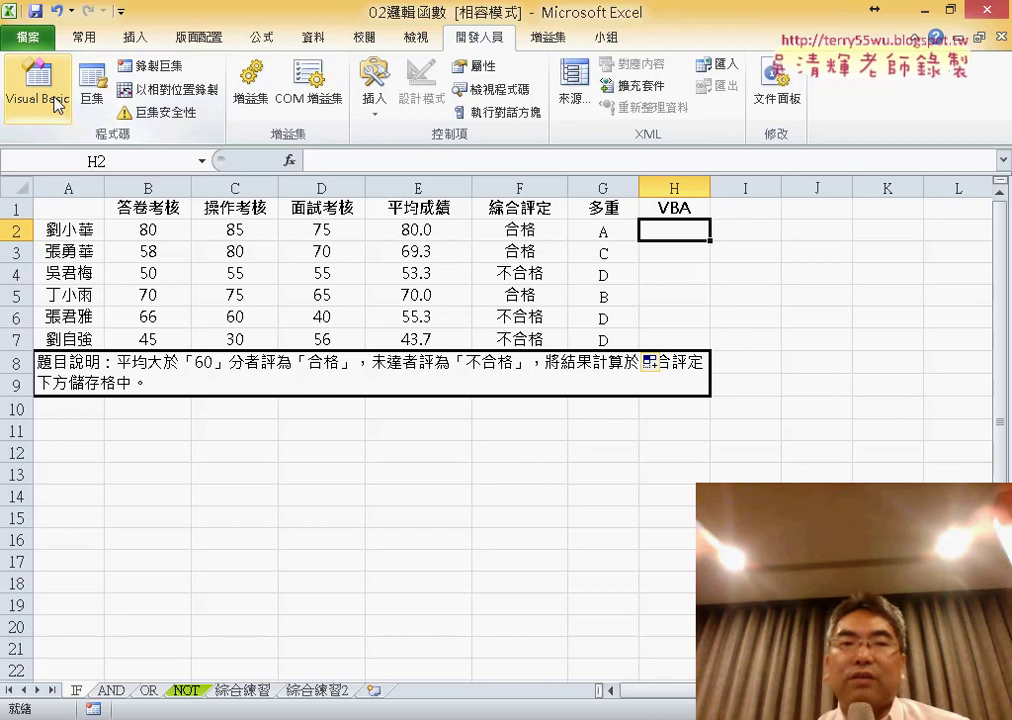
click(55, 105)
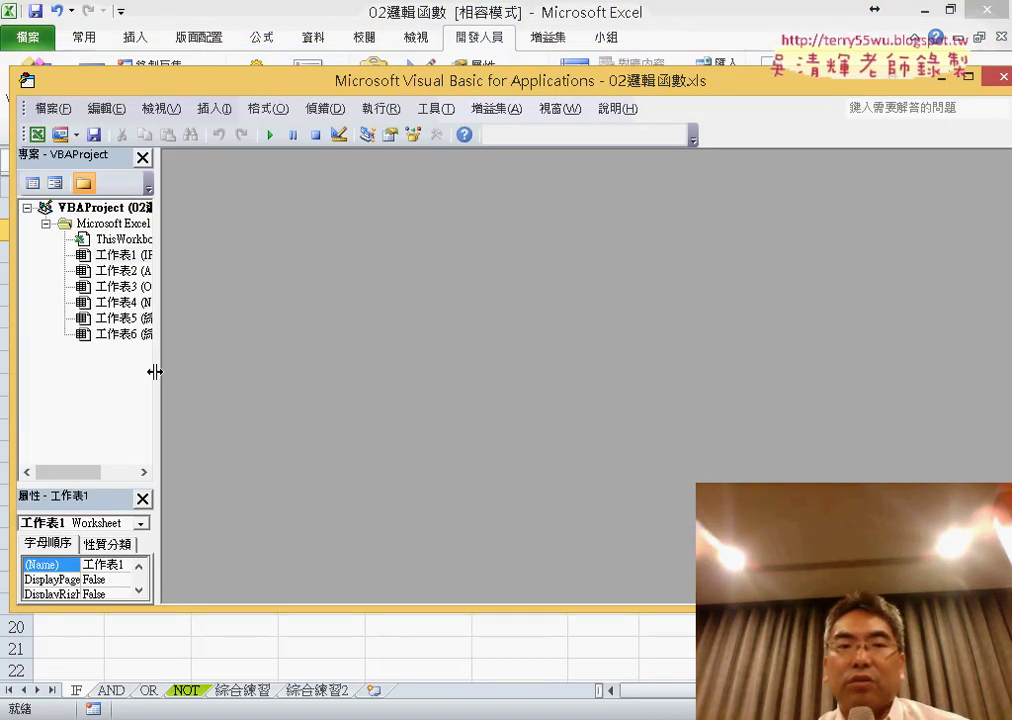
Add Module1 through the Project Explorer's 插入 > 模組 (Insert > Module) menu
drag(158, 374, 274, 385)
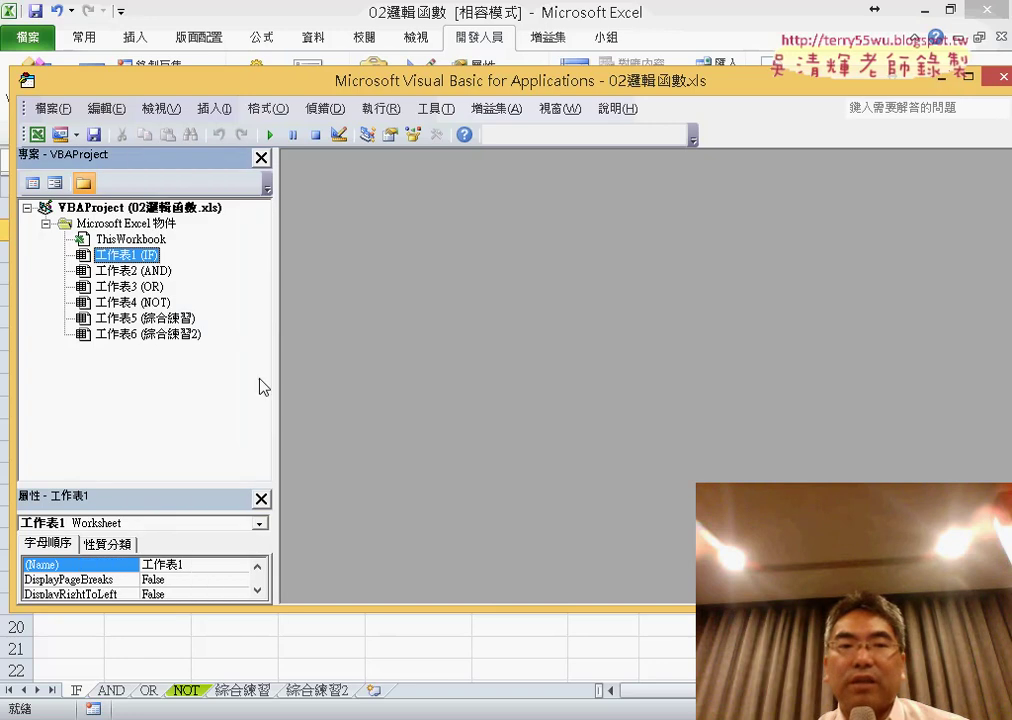
right_click(121, 290)
mouse_move(204, 369)
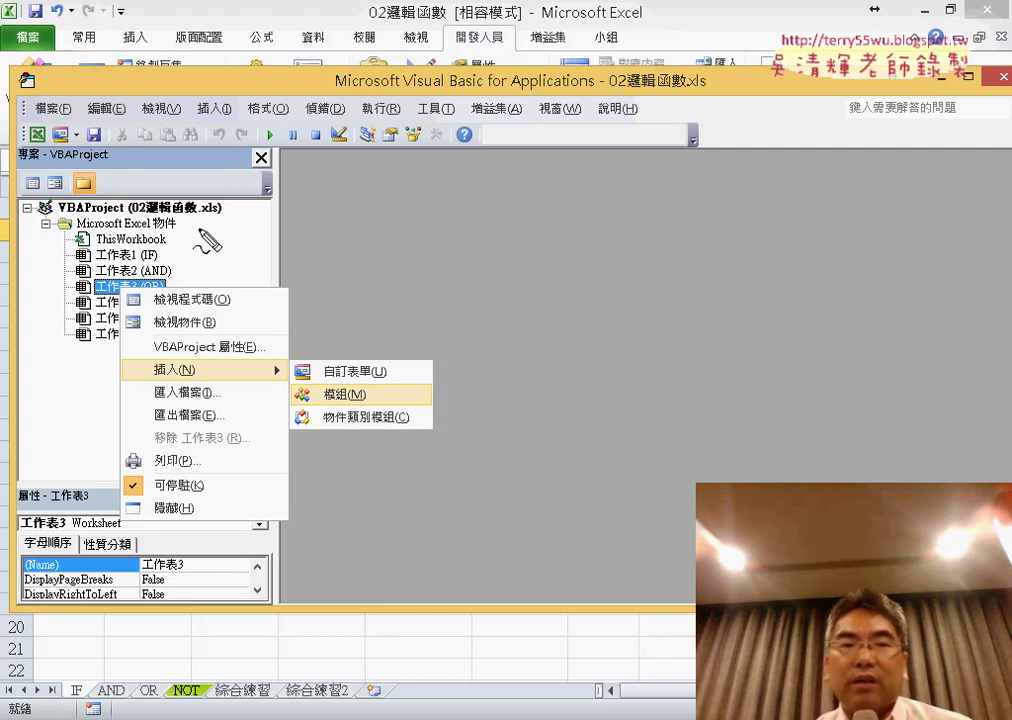
mouse_move(218, 224)
mouse_down()
mouse_move(211, 190)
mouse_move(220, 212)
mouse_up()
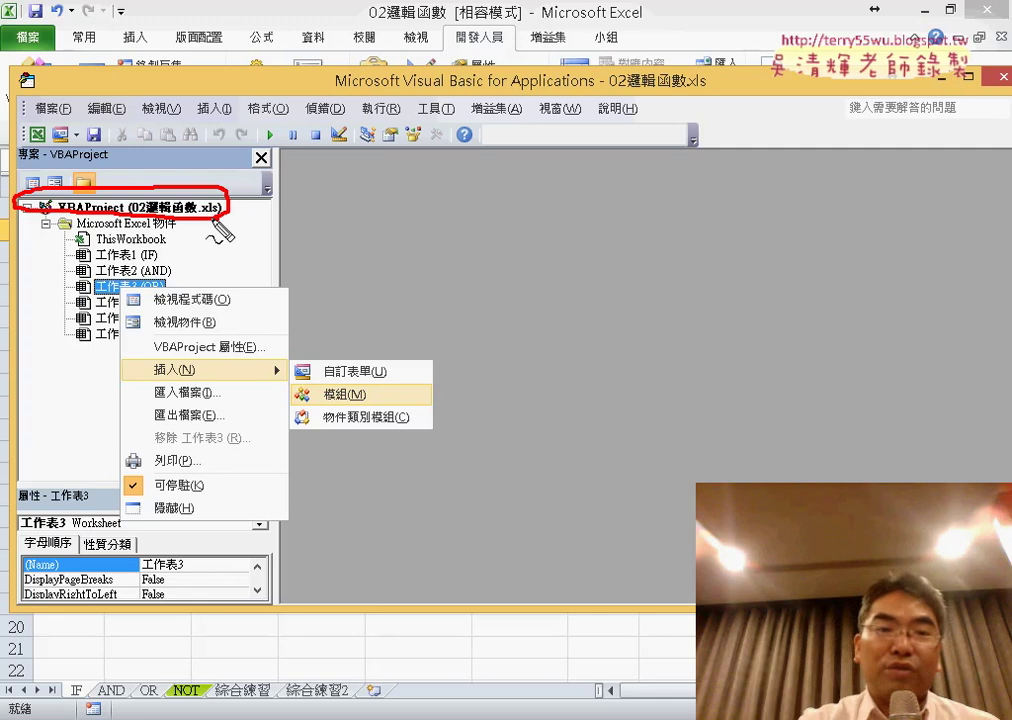
key(Escape)
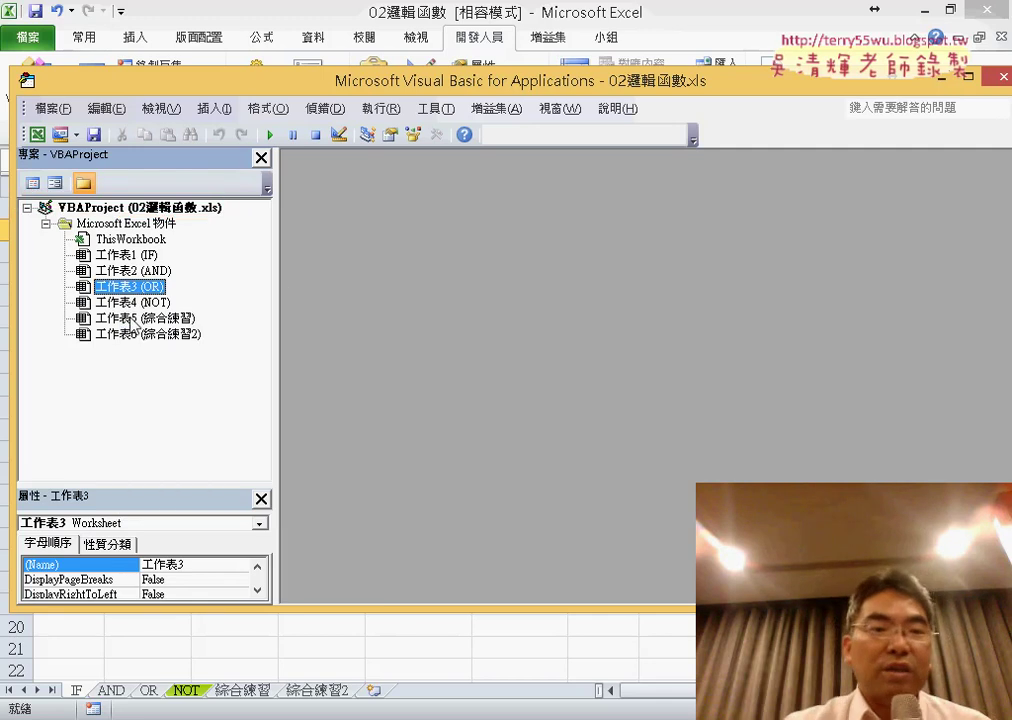
right_click(133, 318)
mouse_move(185, 400)
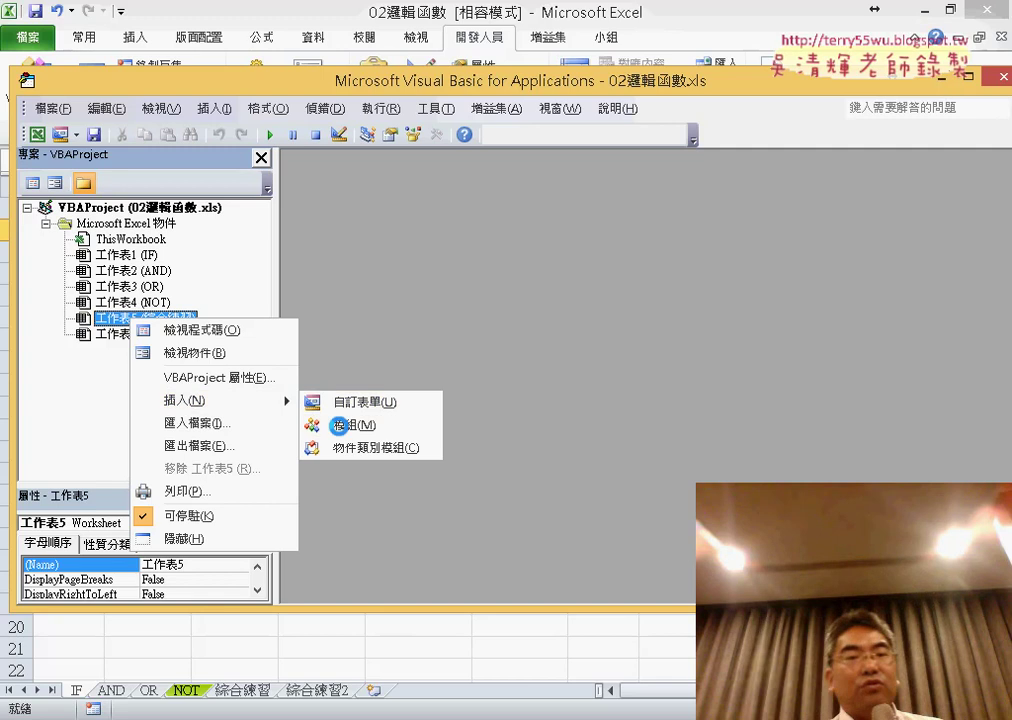
click(340, 423)
drag(273, 251, 208, 251)
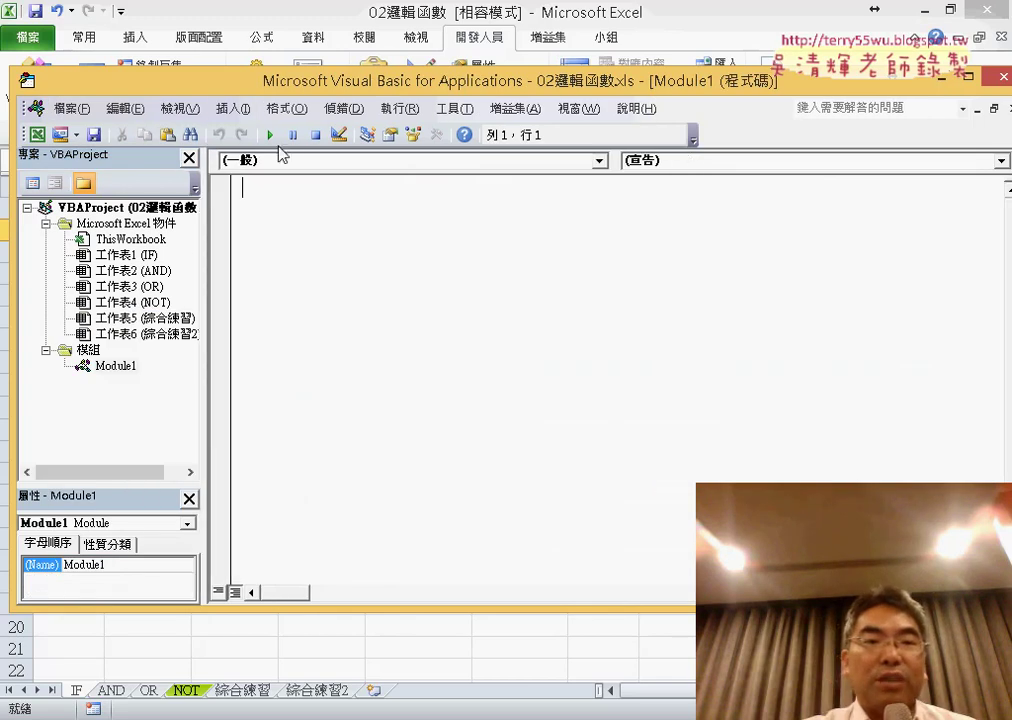
click(236, 110)
Start a new procedure, read the 程式碼.docx notes in Google Drive, then return to the editor
click(240, 132)
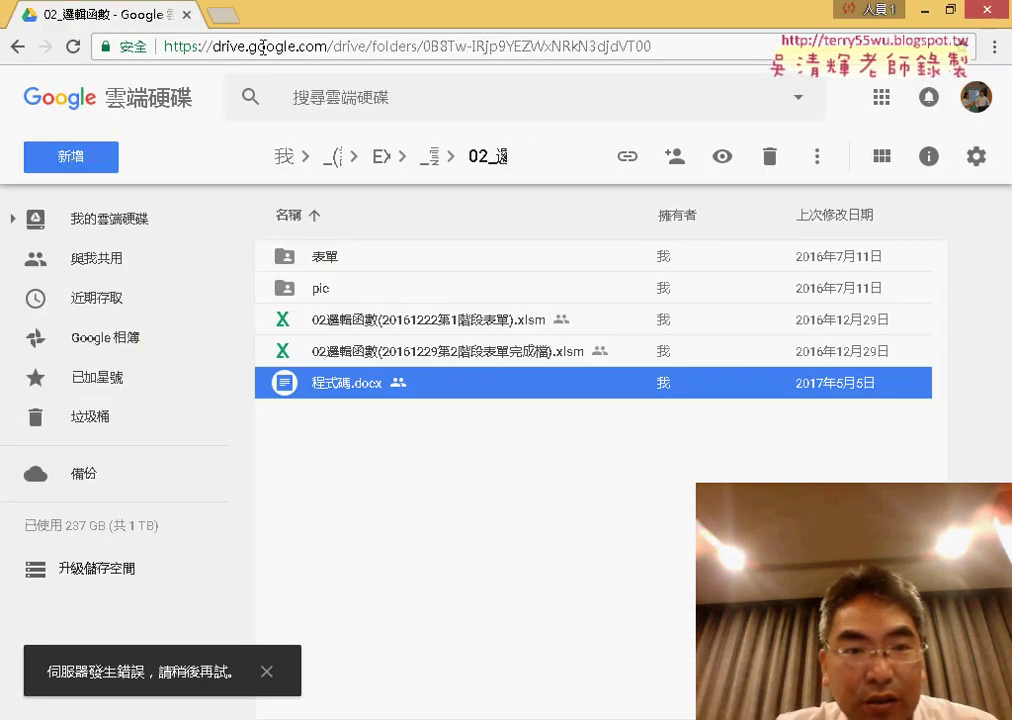
double_click(368, 393)
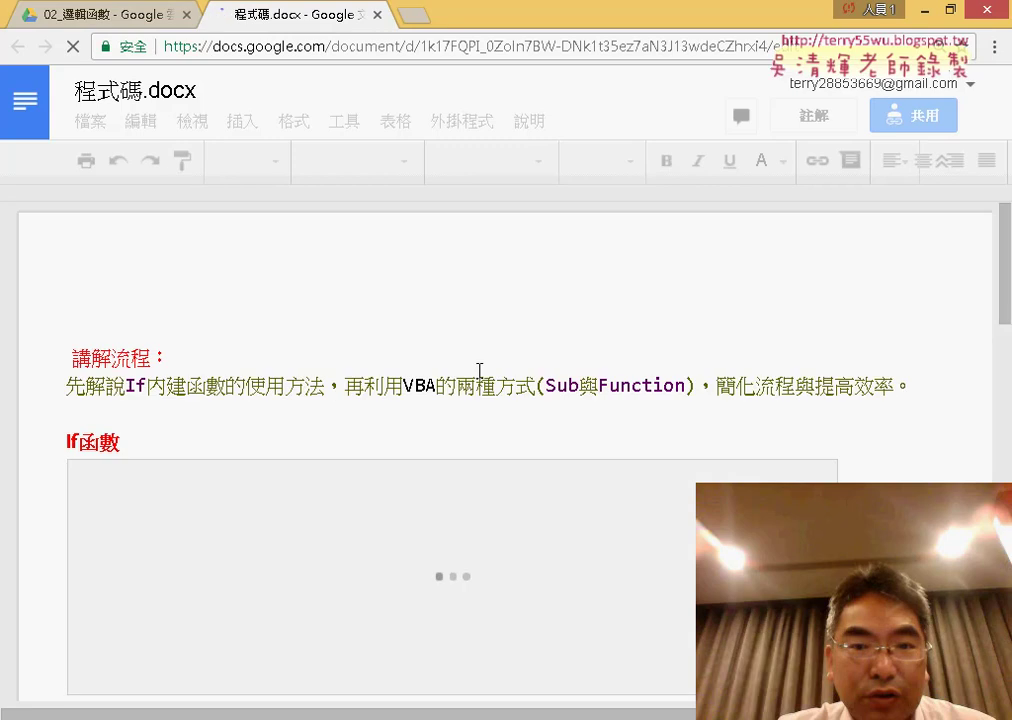
click(924, 12)
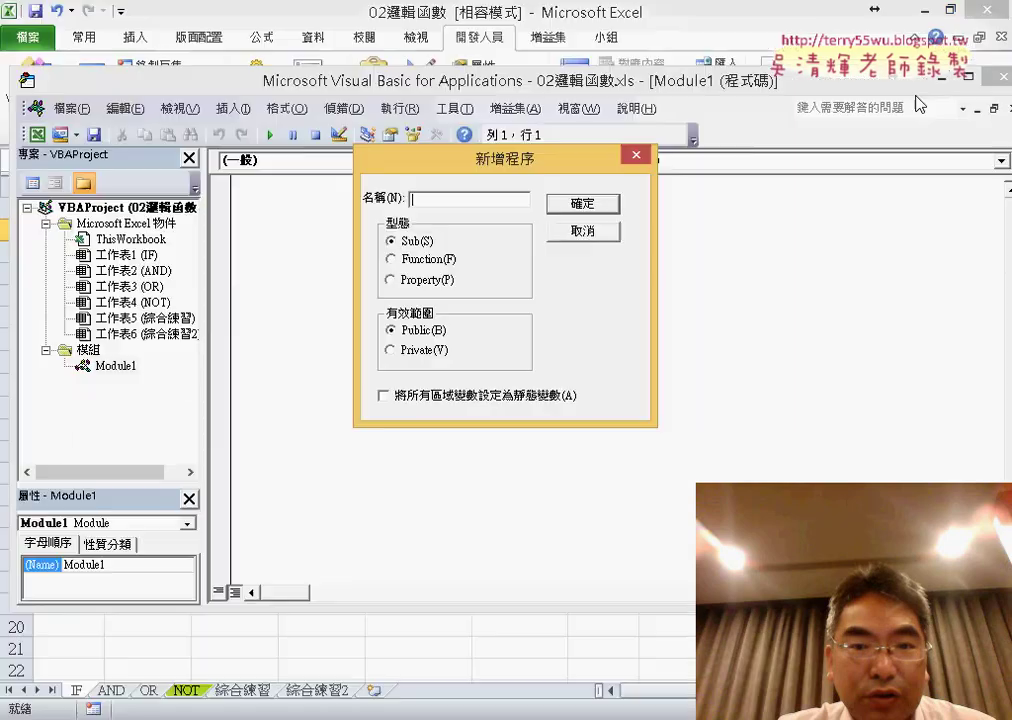
Create a public Sub named 成績 in Module1
click(433, 203)
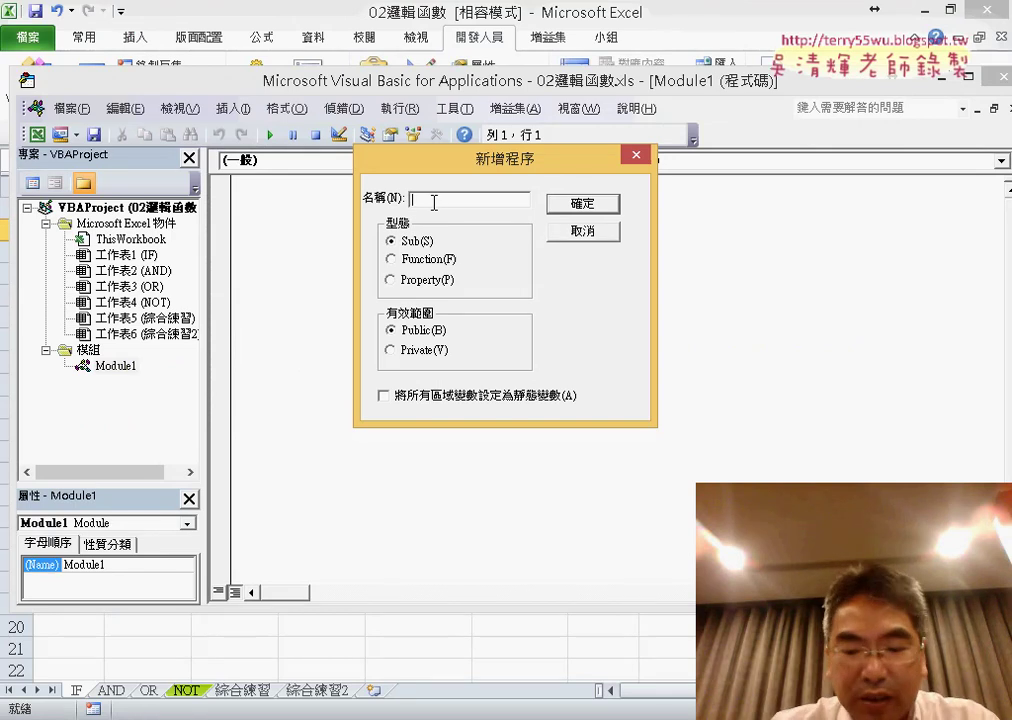
text(.-)
key(BackSpace)
key(BackSpace)
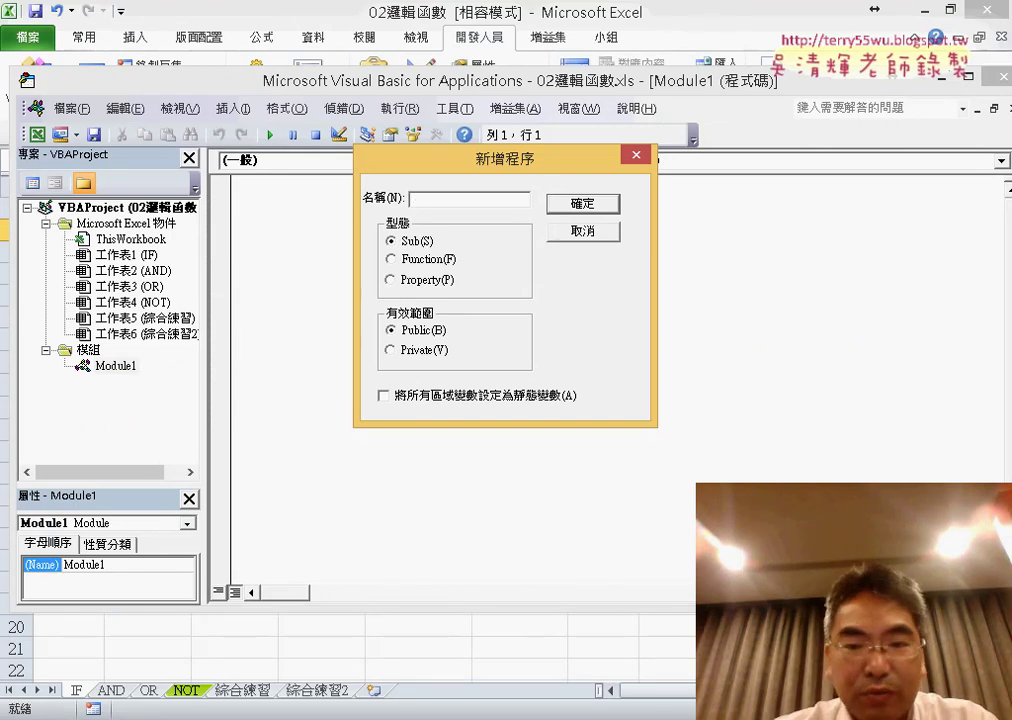
text(1成圻)
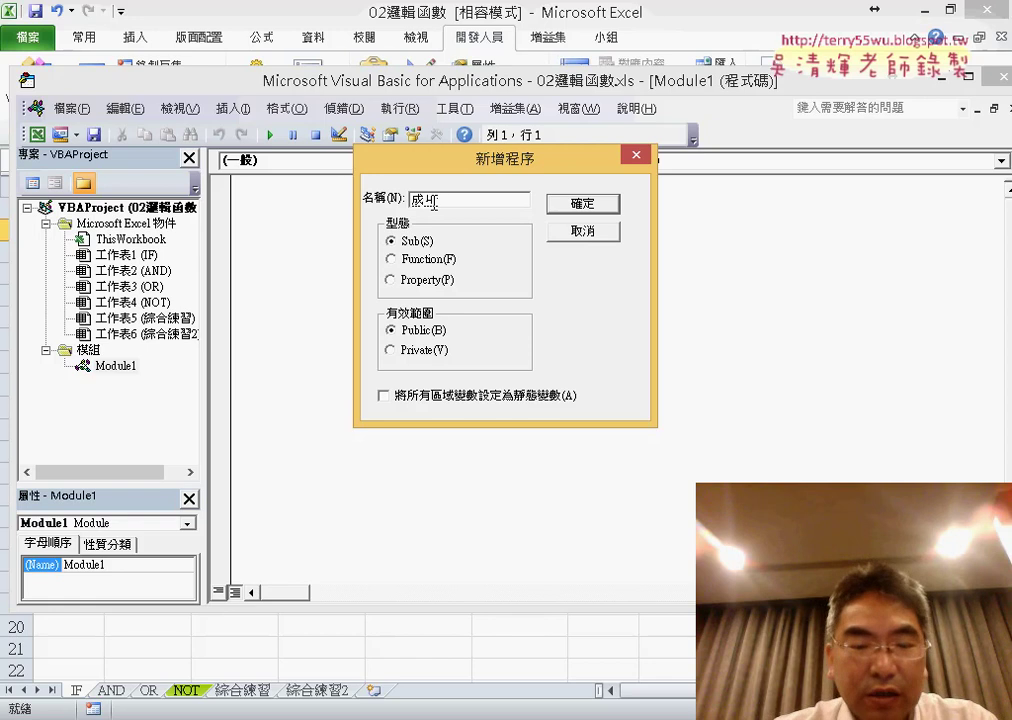
key(Return)
key(Return)
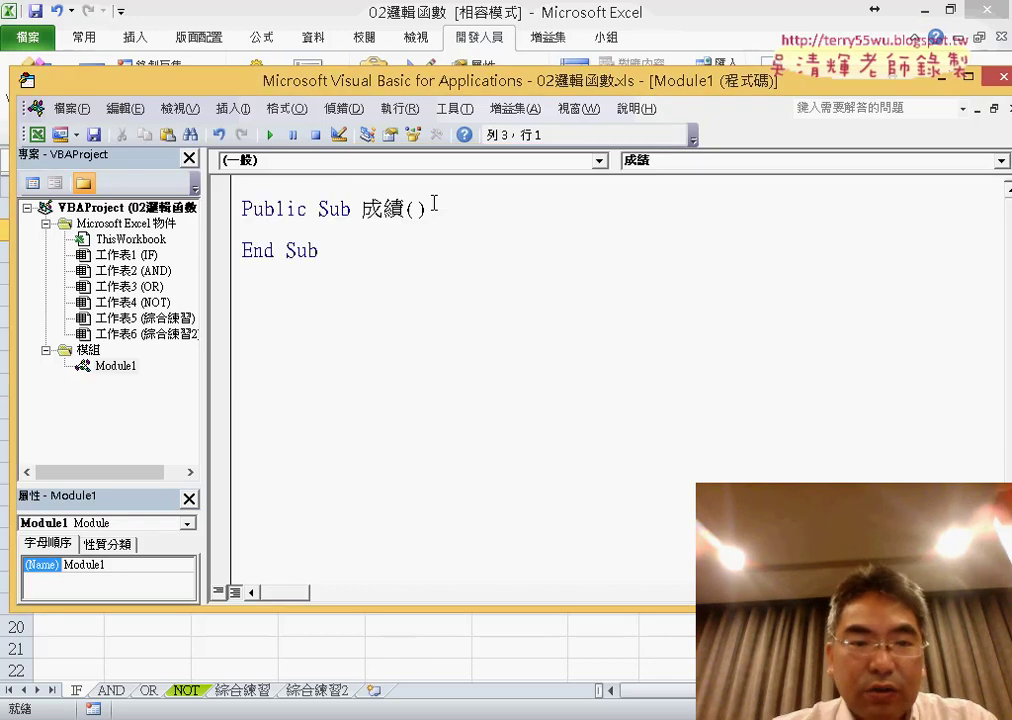
key(Tab)
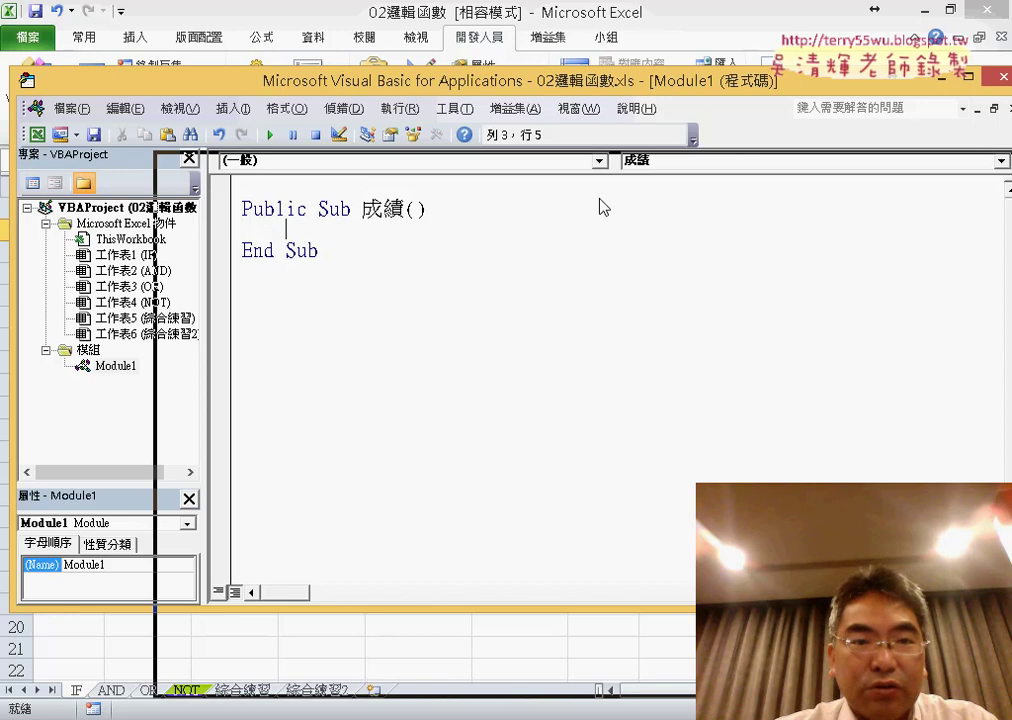
Write a For i = 2 To 7 loop closed with Next
drag(406, 80, 638, 223)
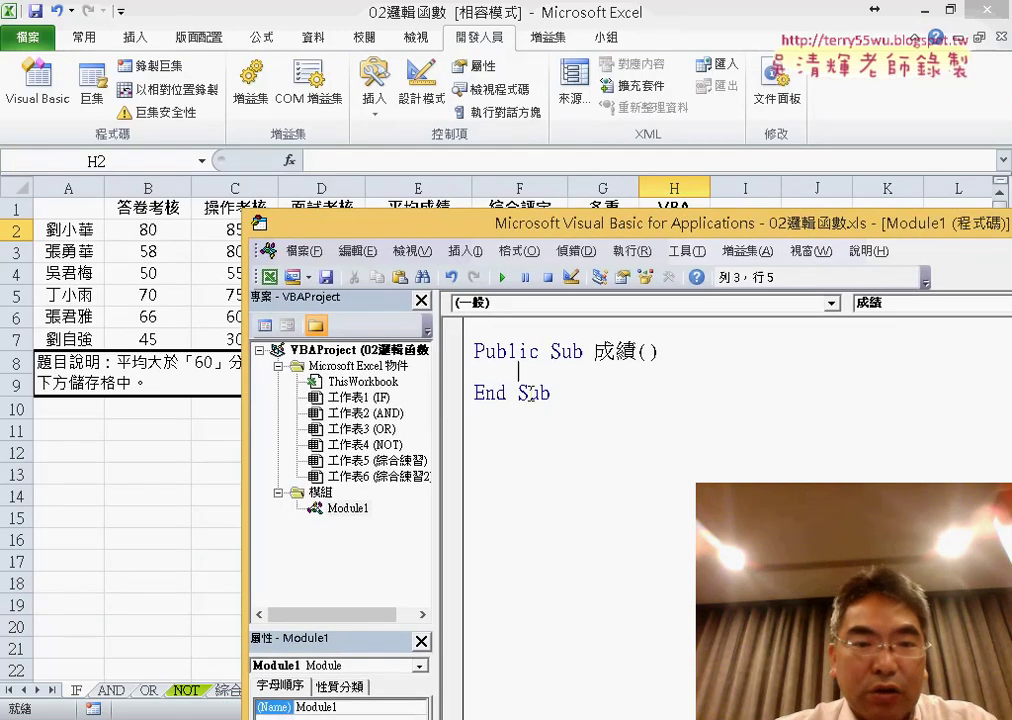
text(ㄈ)
key(shift)
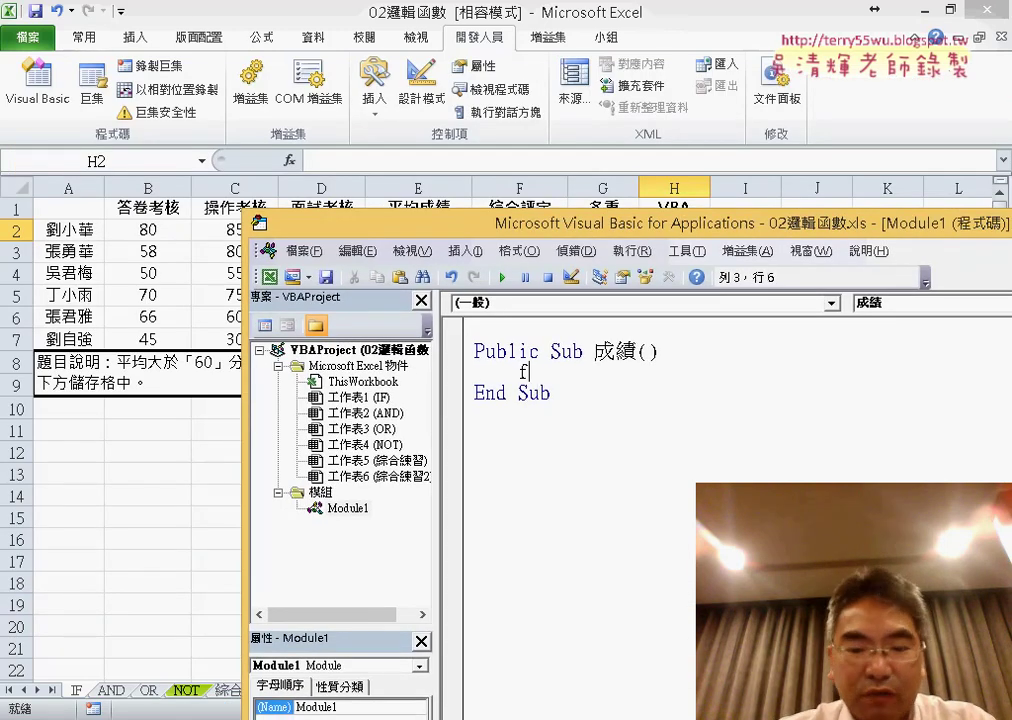
text(or i)
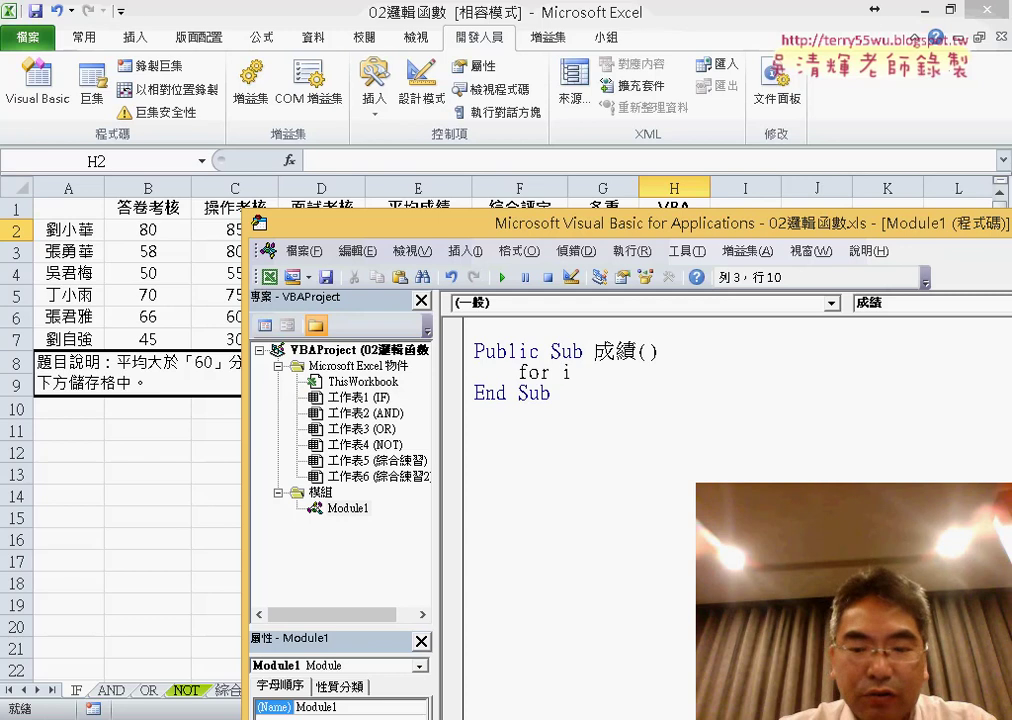
text(=)
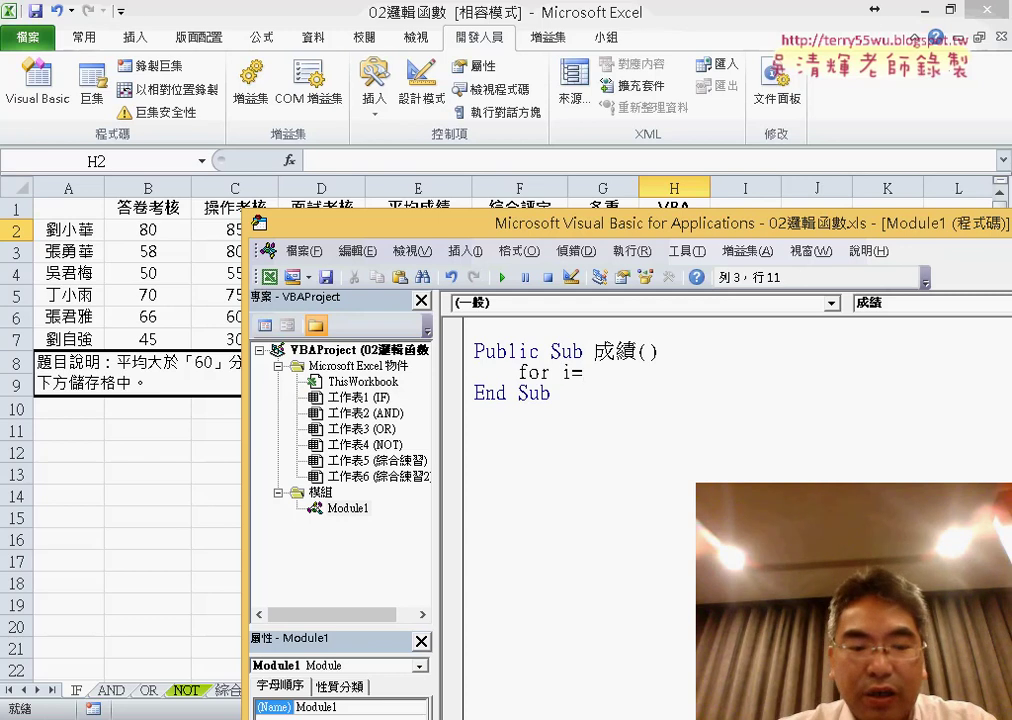
text(2 to )
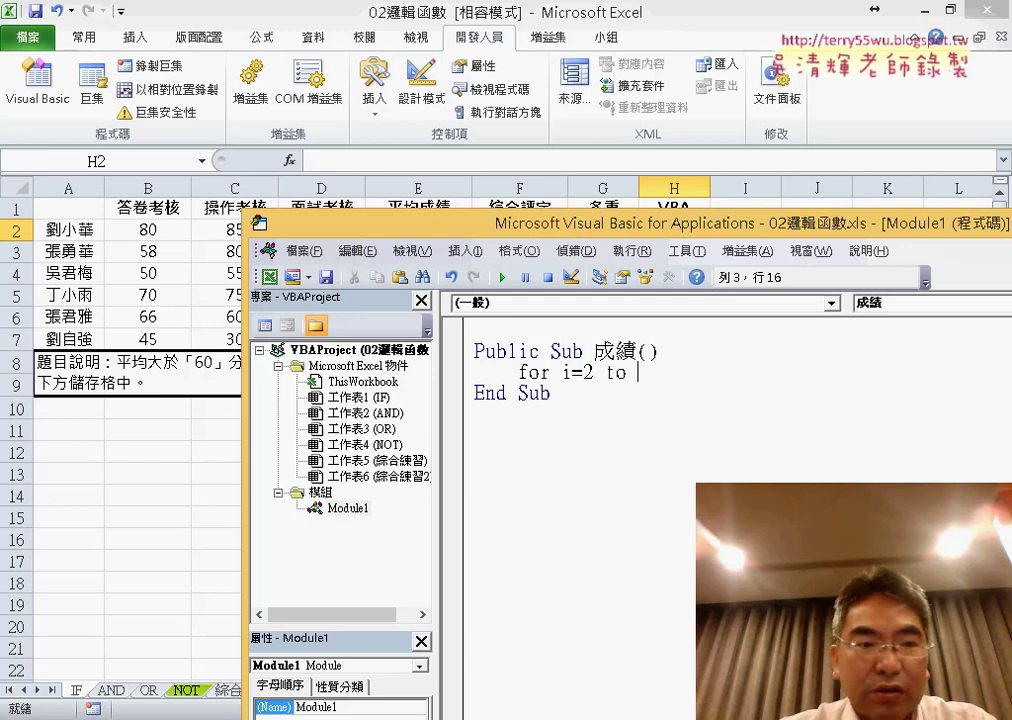
text(7)
key(Return)
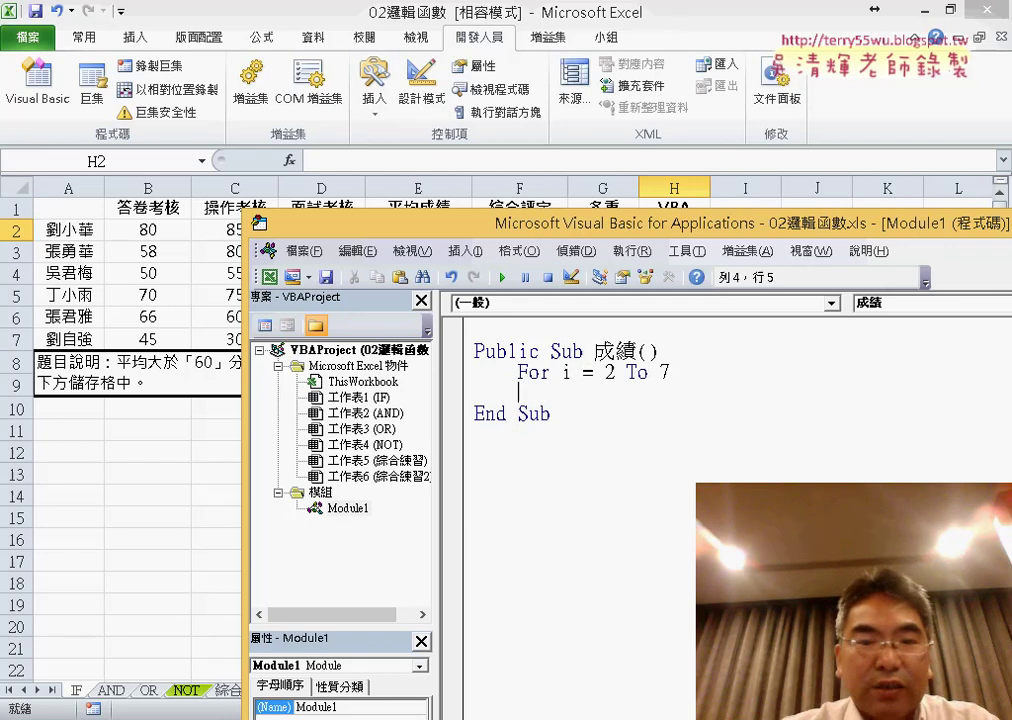
key(Return)
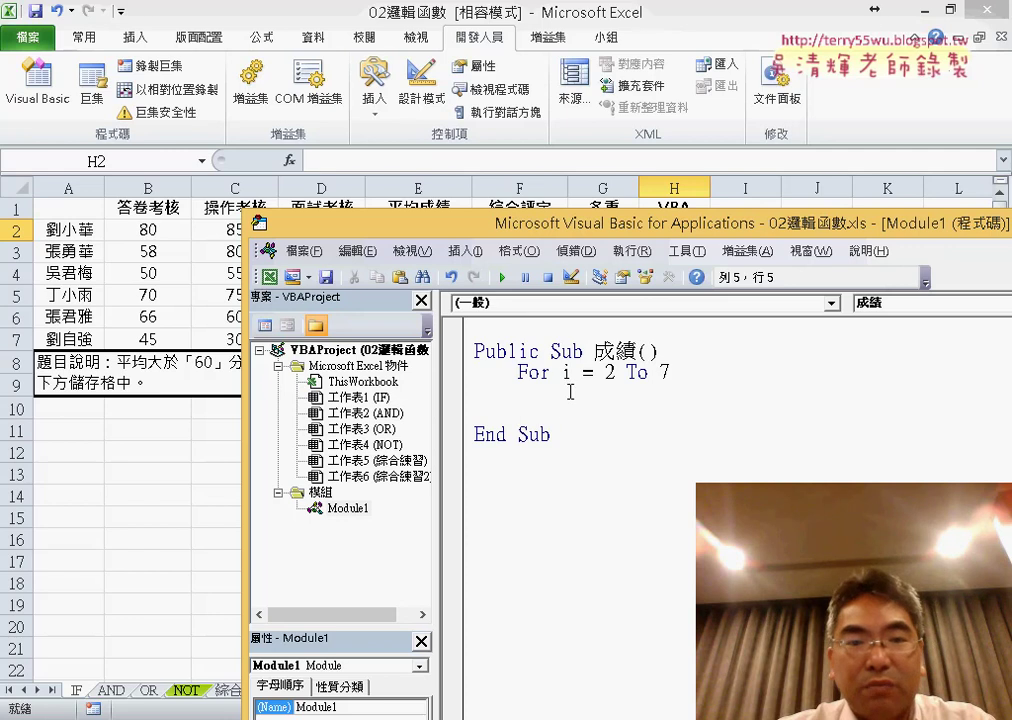
text(next)
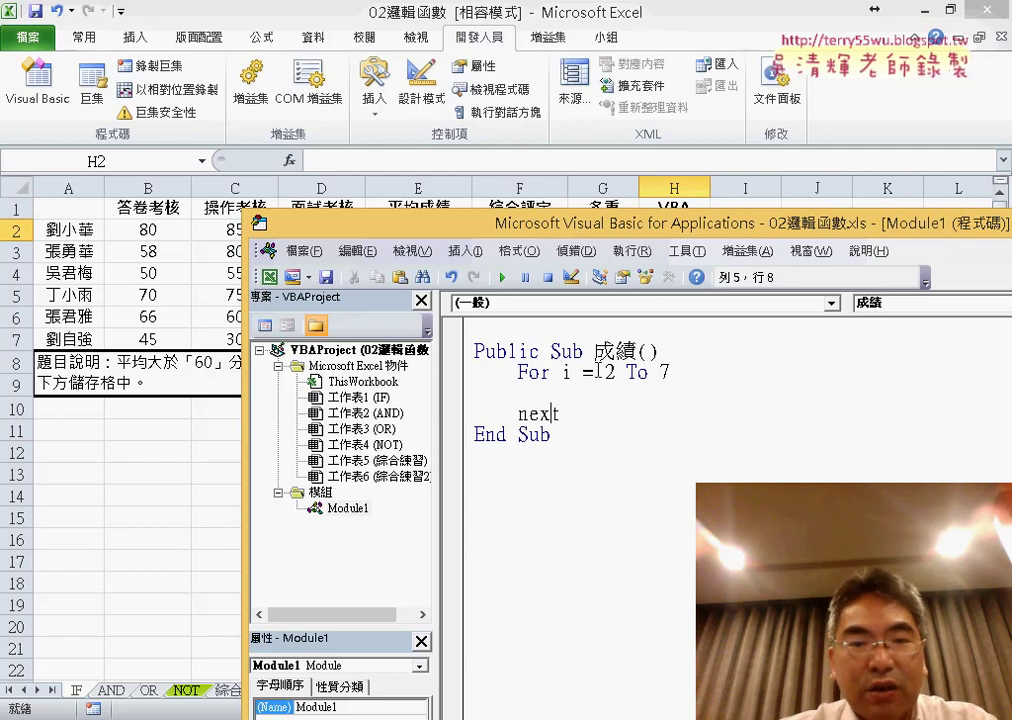
Inside the loop, clear each row's column H with Cells(i, "H") = ""
click(500, 392)
drag(621, 243, 538, 345)
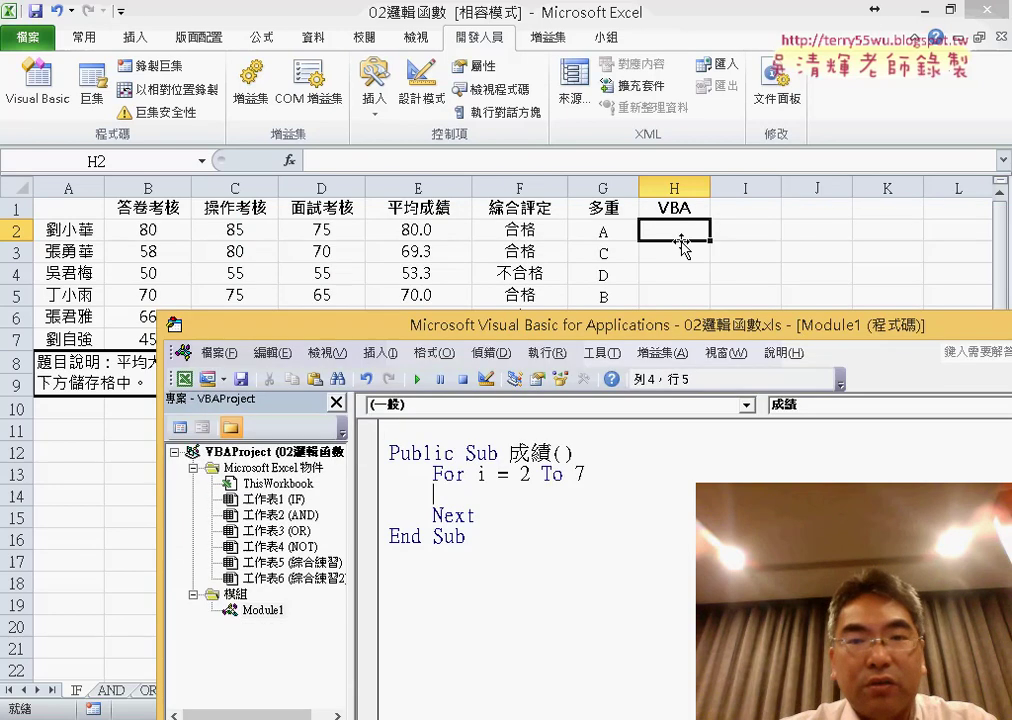
key(Tab)
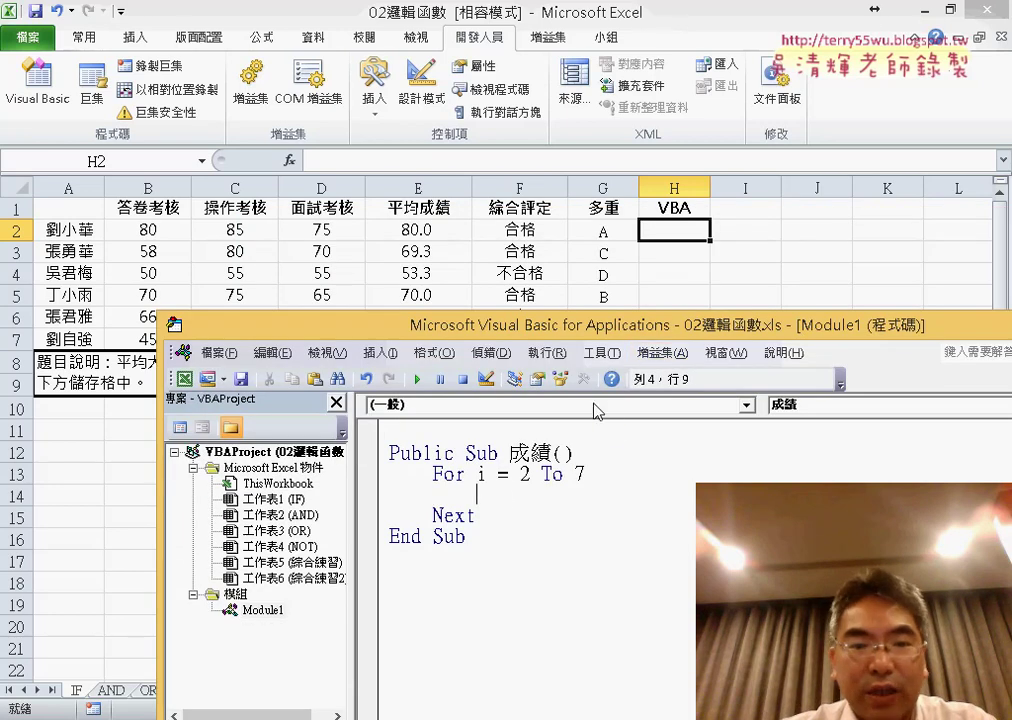
text(cells)
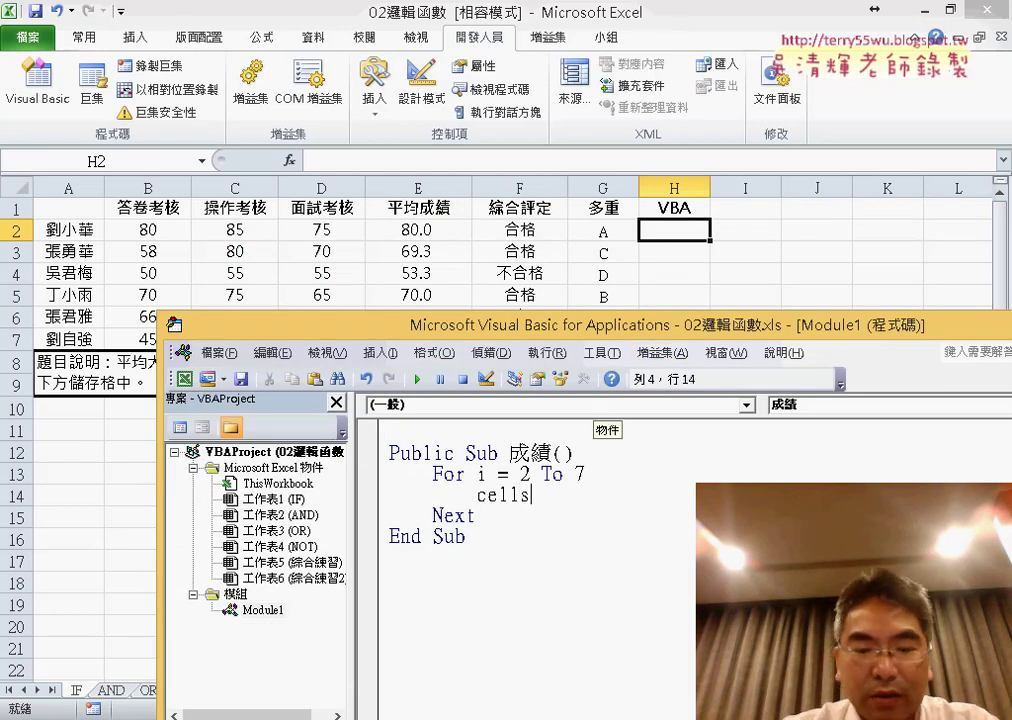
text((i,)
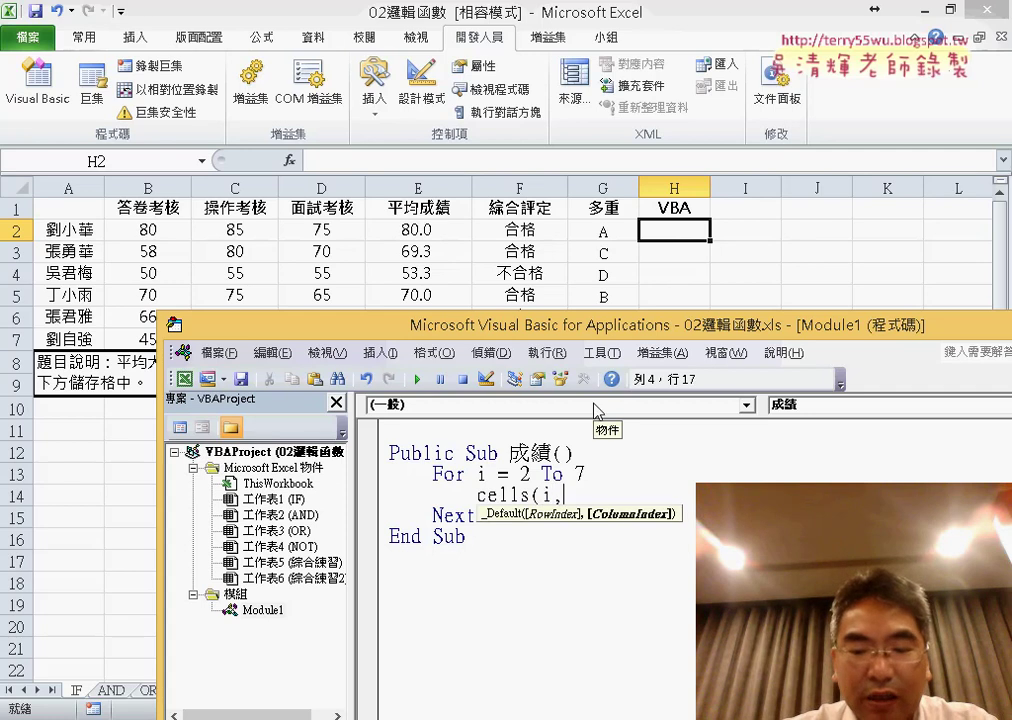
text("H)
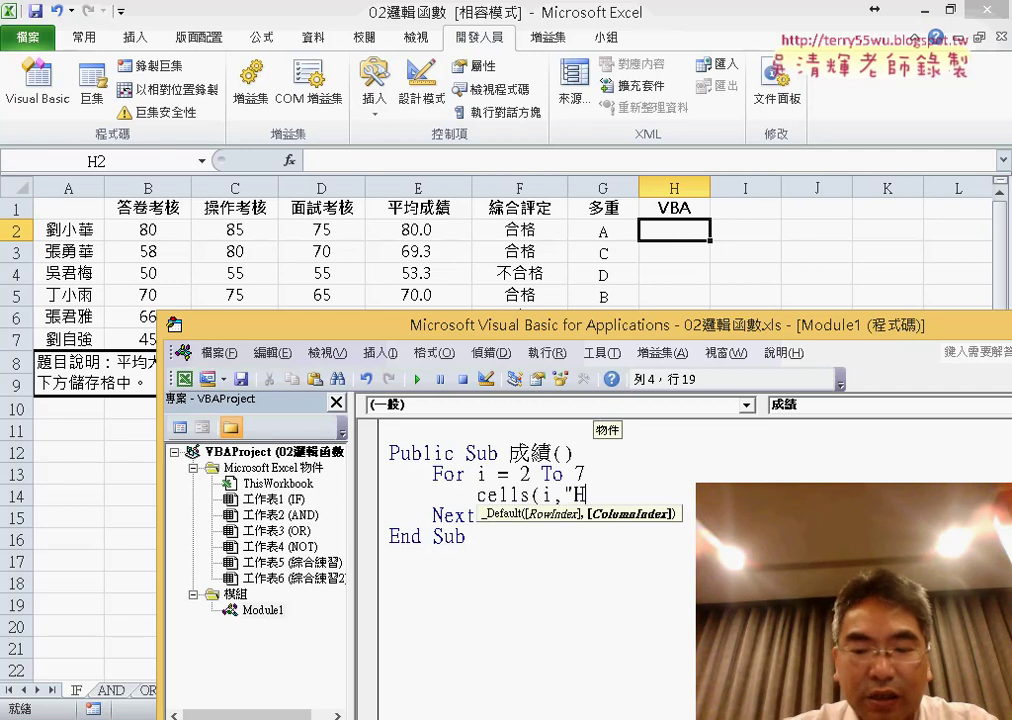
text(")=)
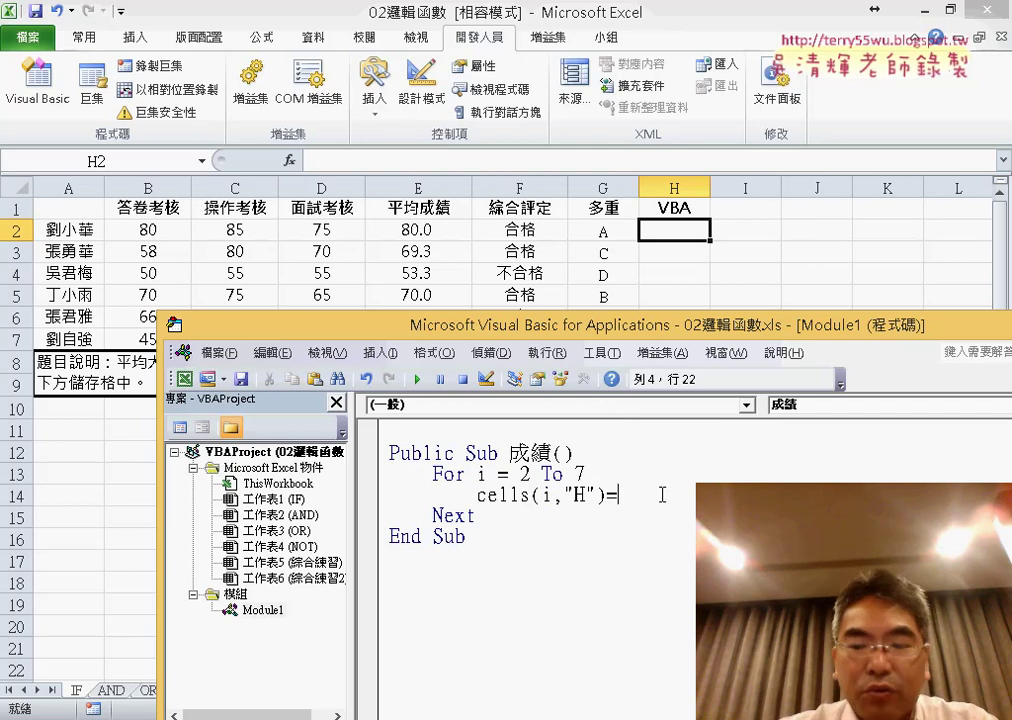
text("")
click(665, 600)
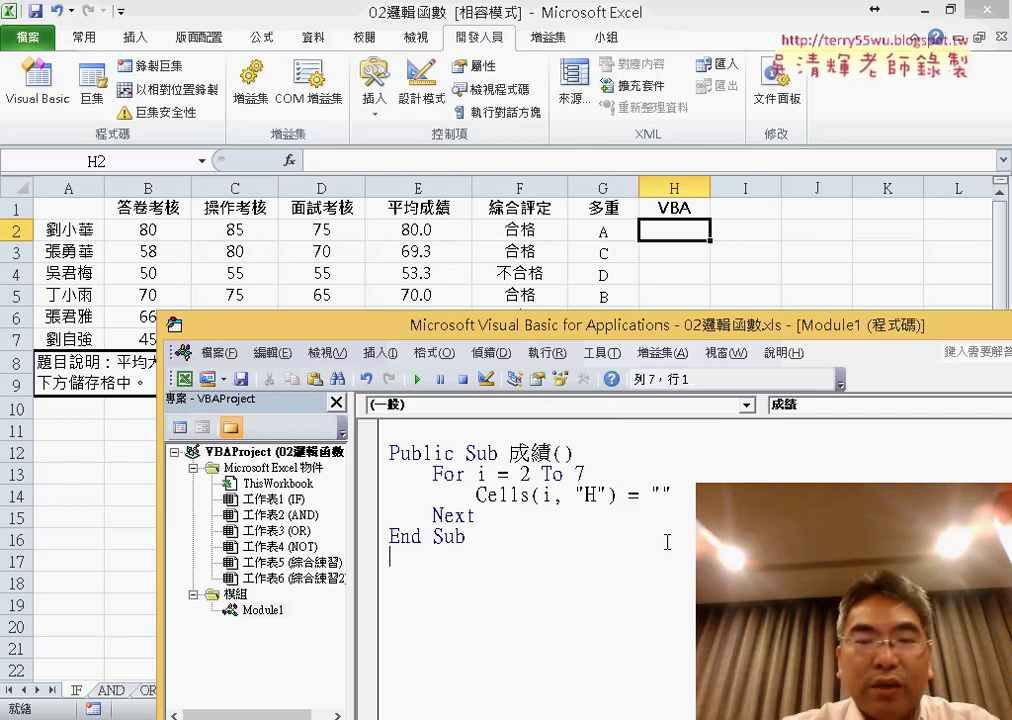
drag(670, 494, 476, 494)
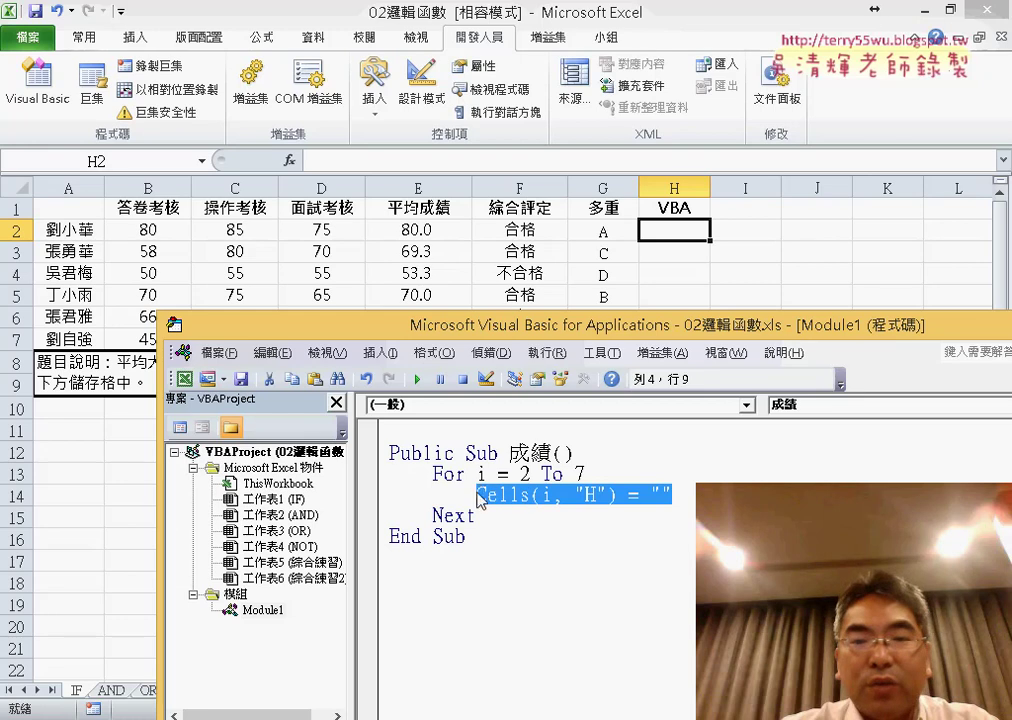
Add a line above it starting If Cells(i, "E") >= 60 Then
click(607, 474)
key(Return)
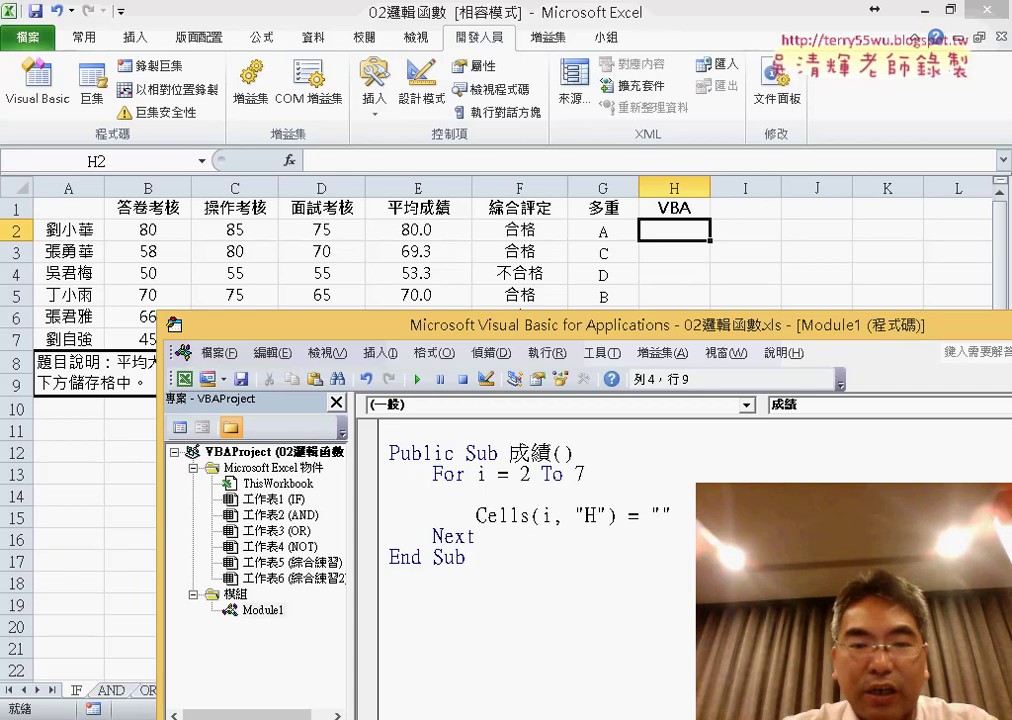
text(if )
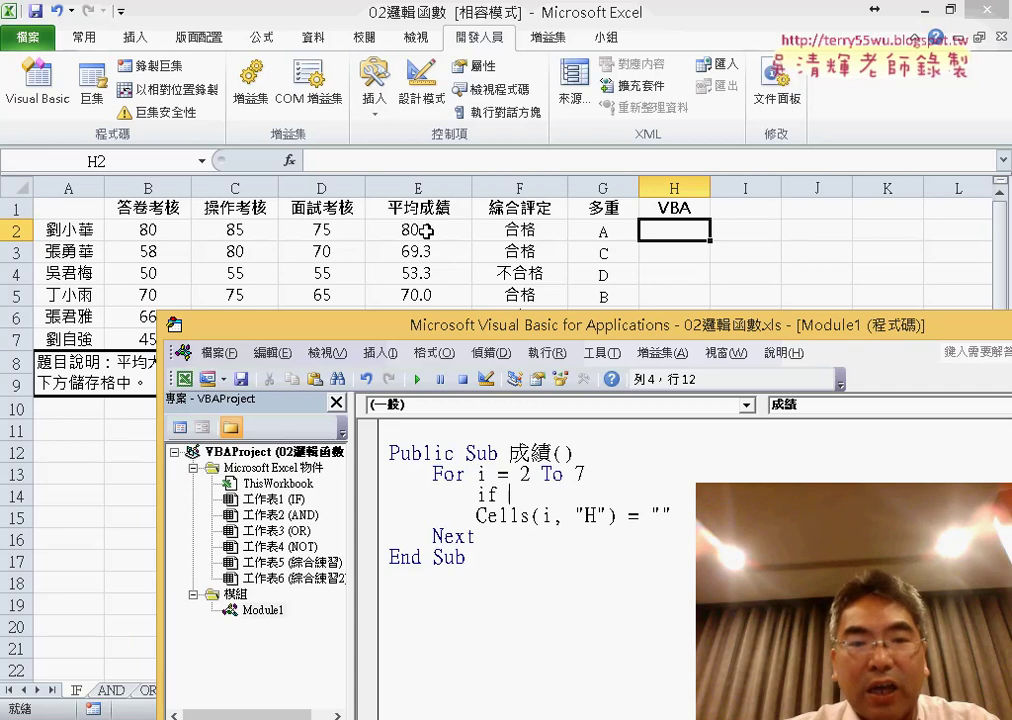
text(ce)
text(lls)
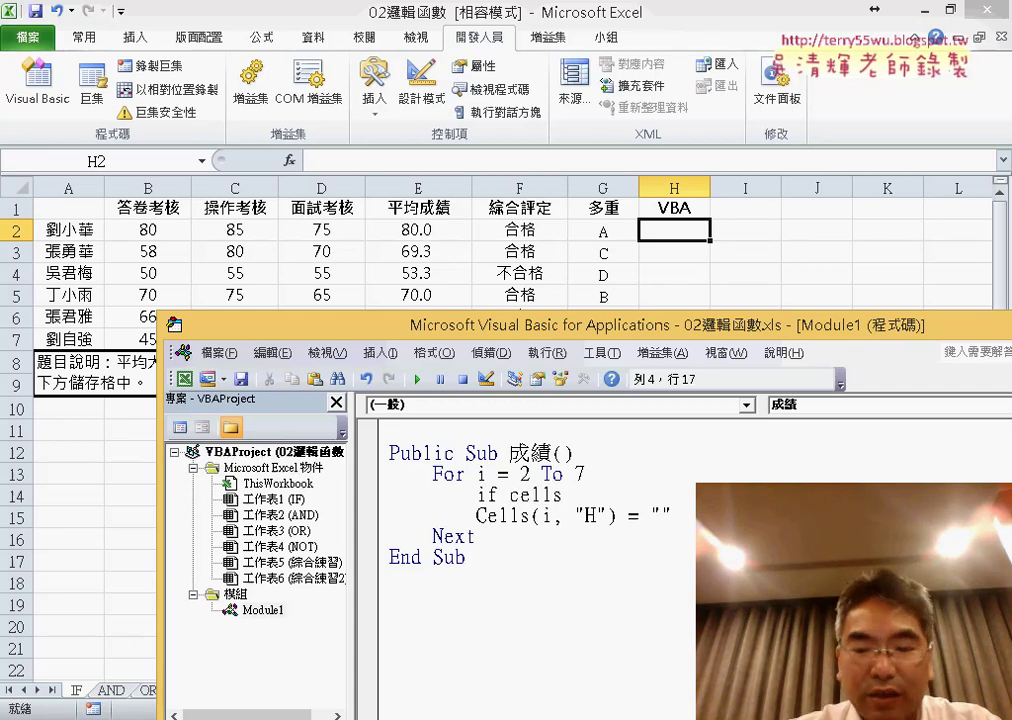
text((i)
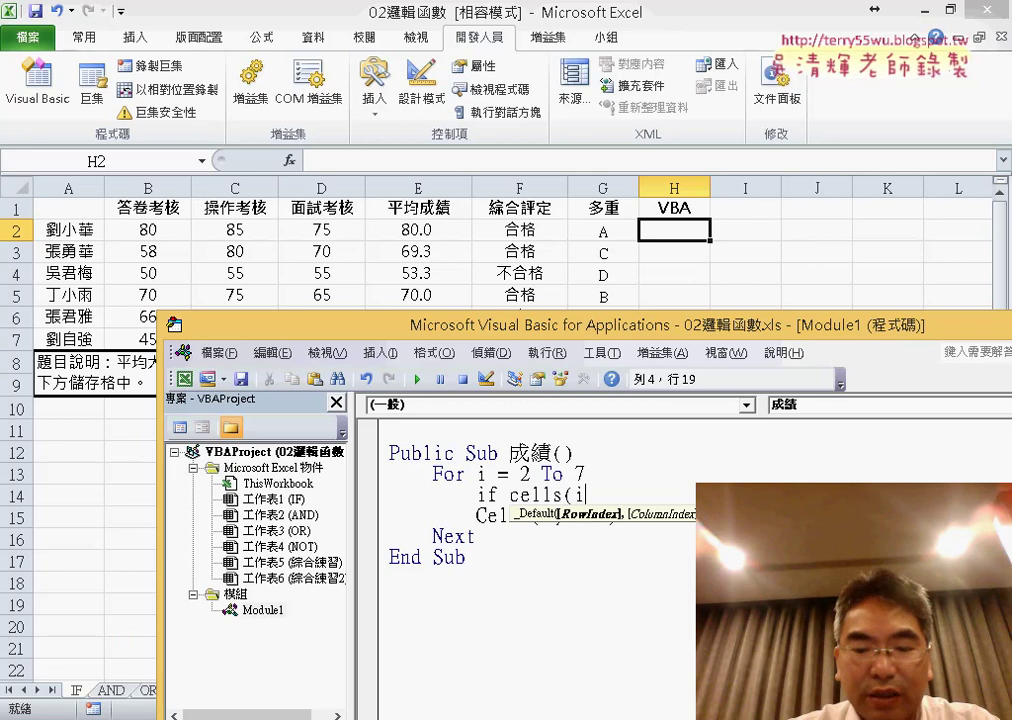
text(,)
text(E)
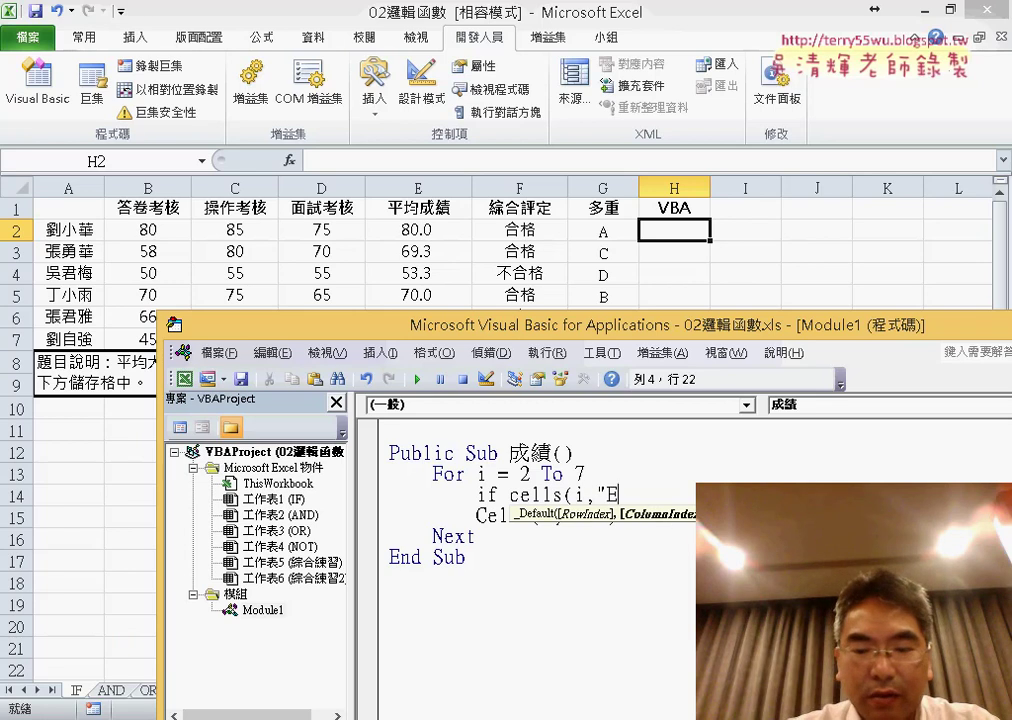
text(")>)
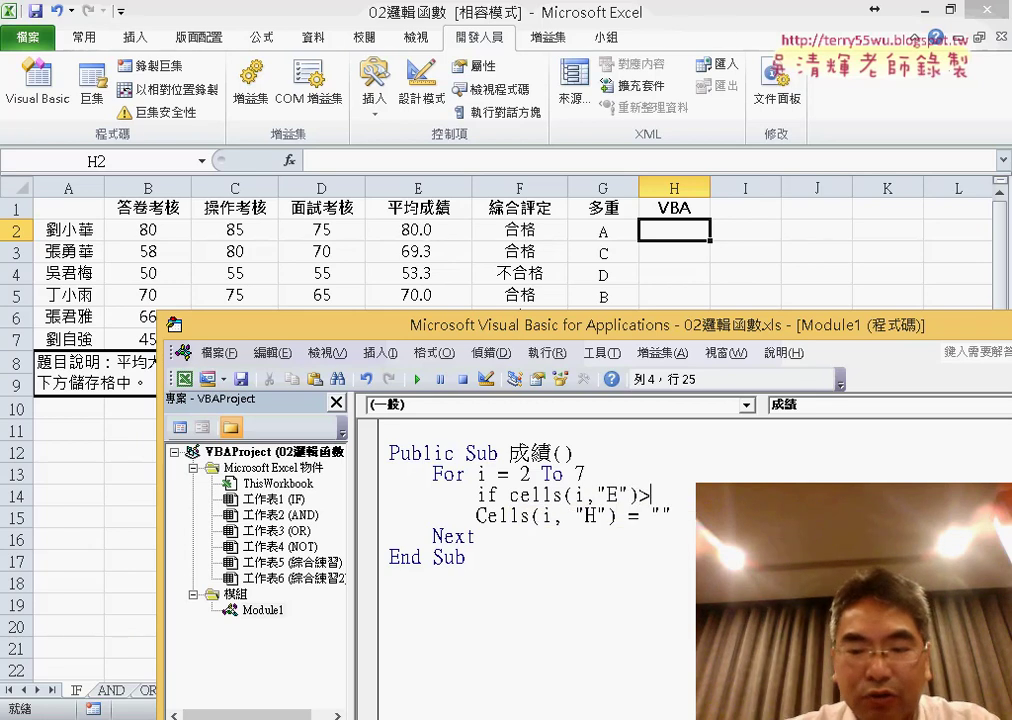
text(=)
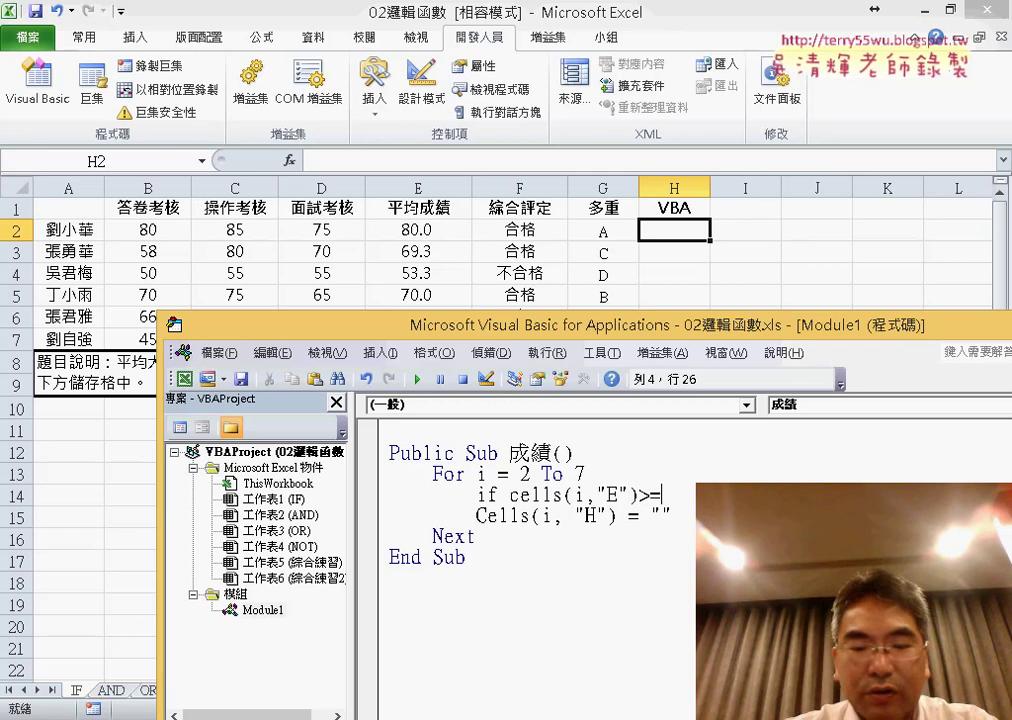
text(60)
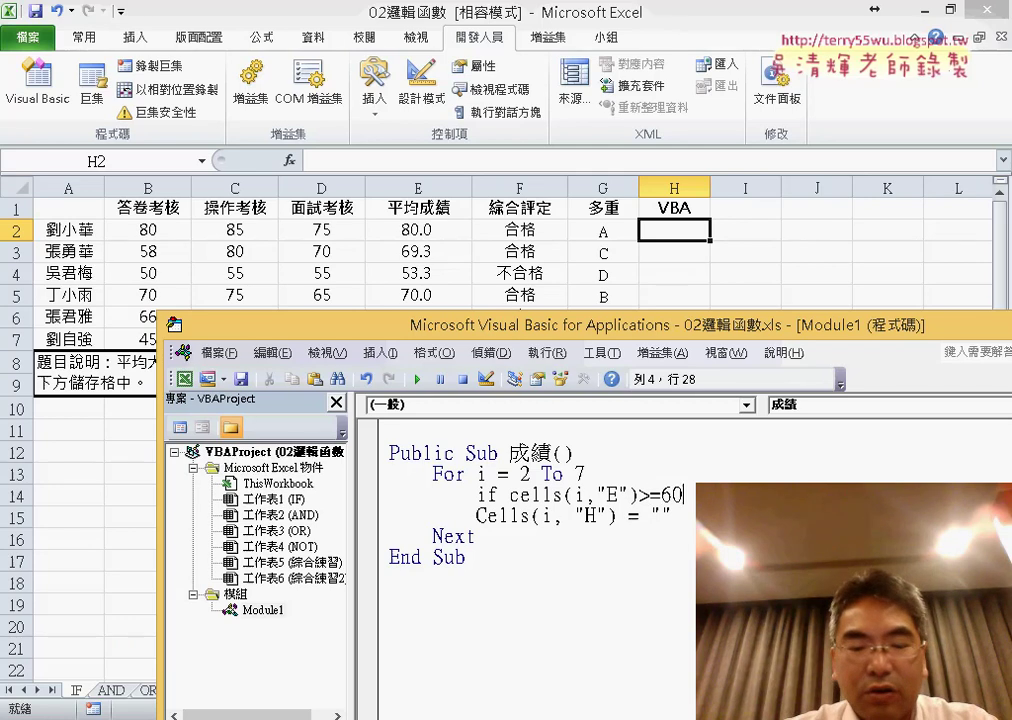
text( th)
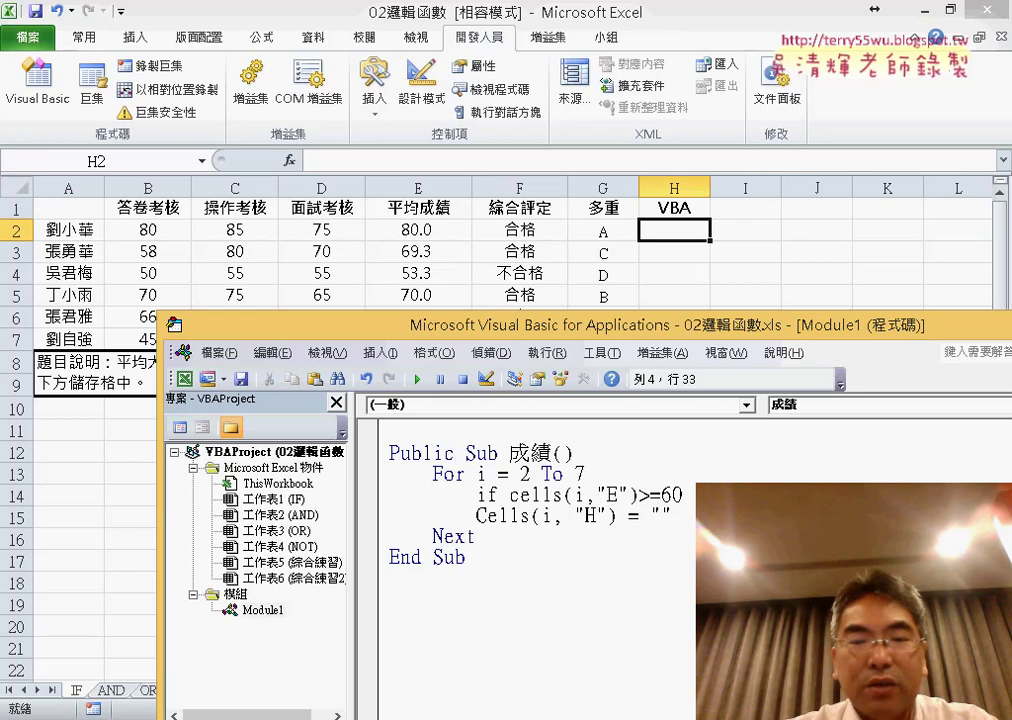
Finish the If Cells(i, "E") >= 60 Then line and add Else and End If below it
key(Return)
key(Return)
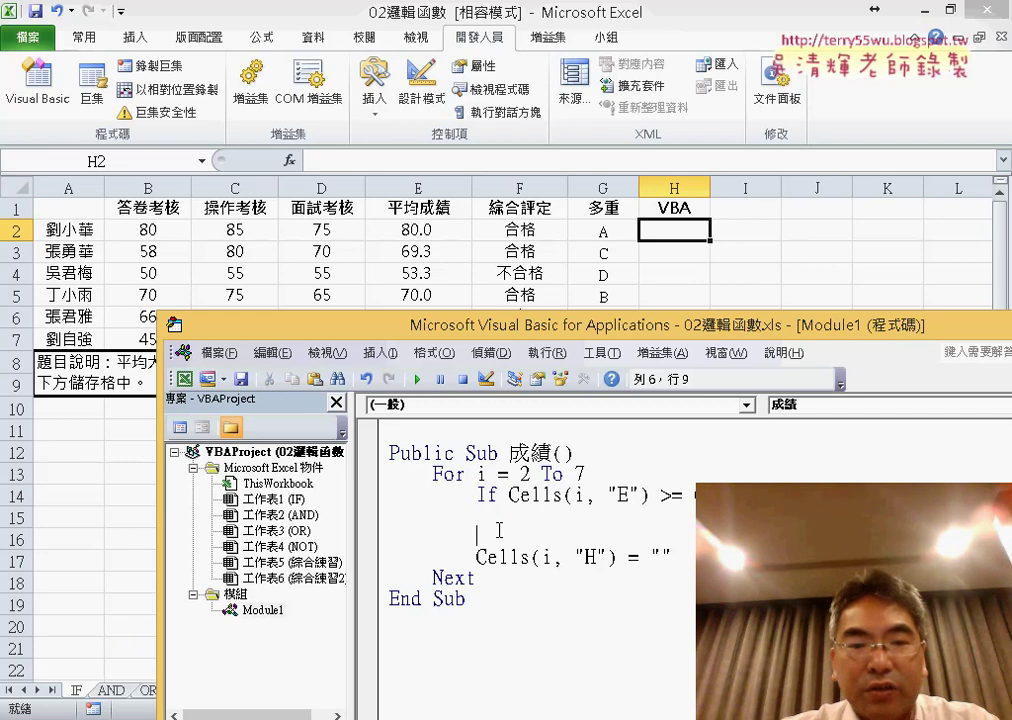
text(e)
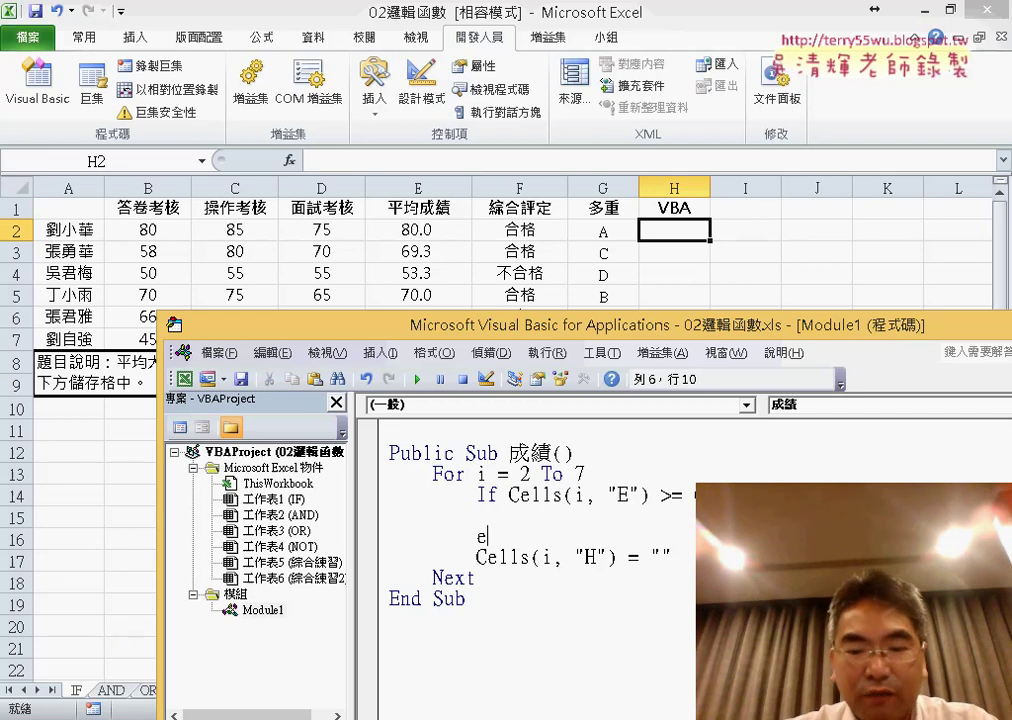
text(lse)
key(Return)
key(Return)
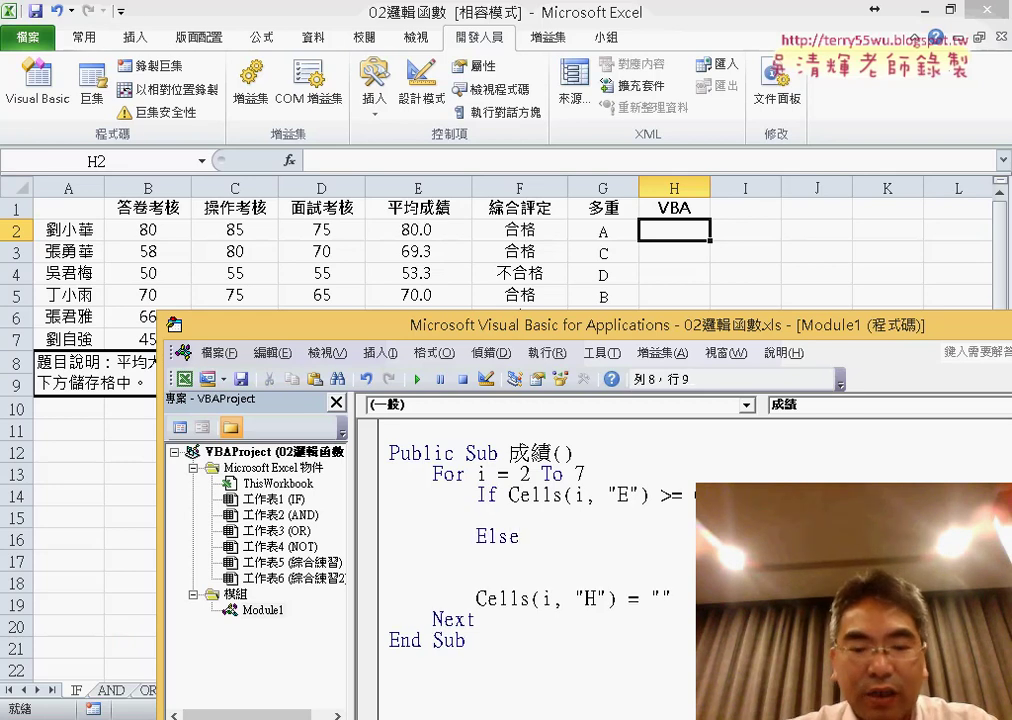
text(end )
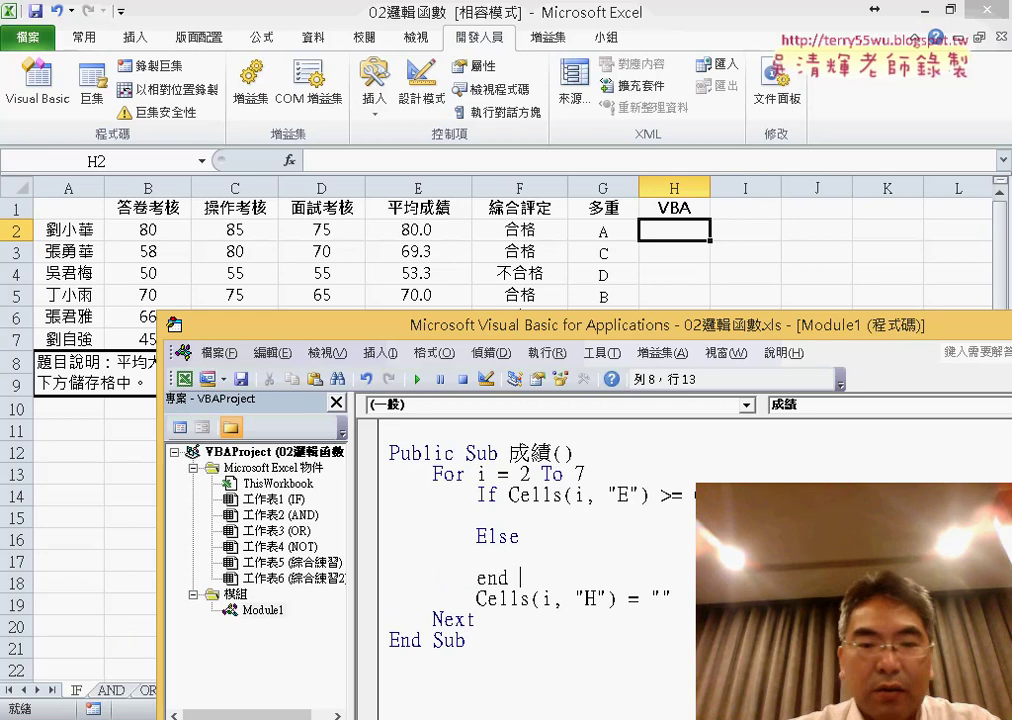
text(if)
click(641, 598)
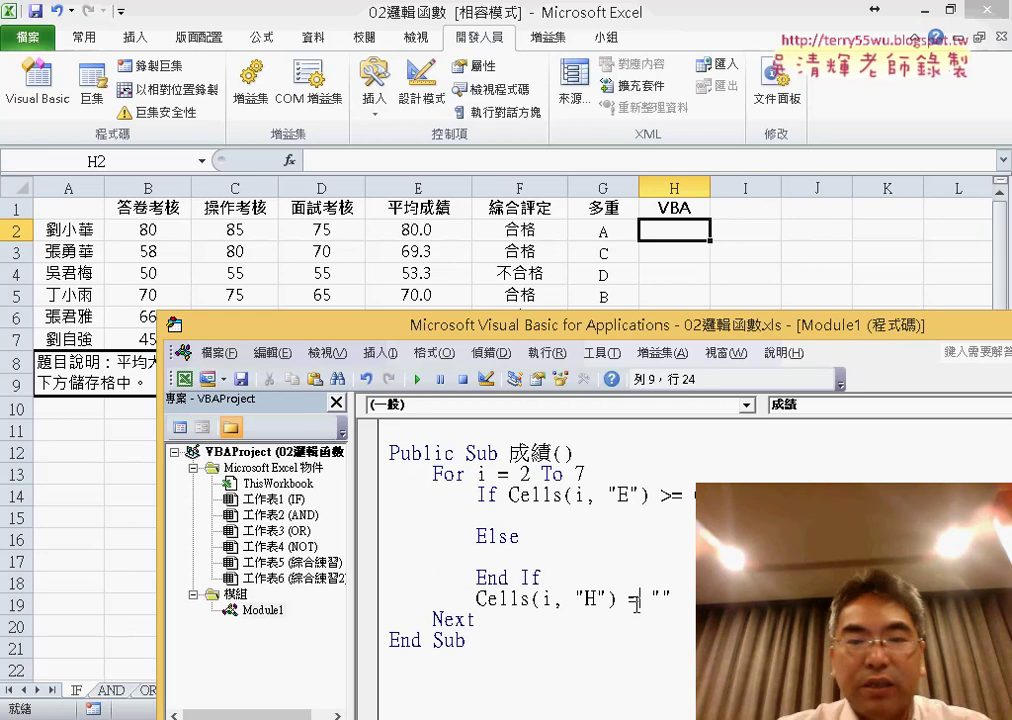
drag(520, 494, 705, 494)
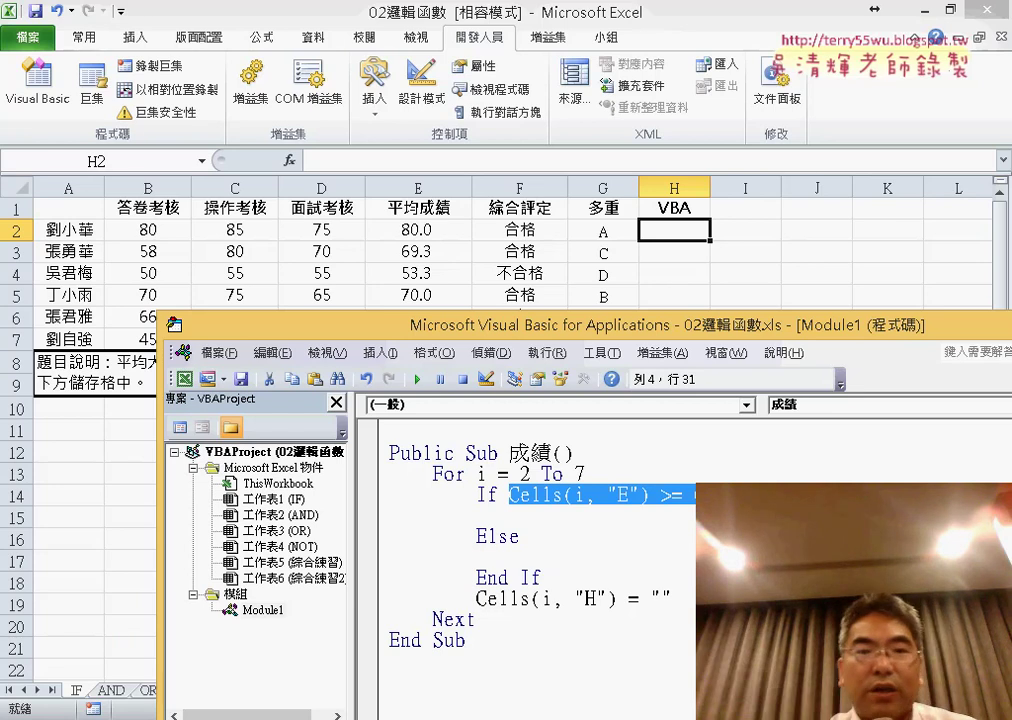
drag(432, 236, 445, 255)
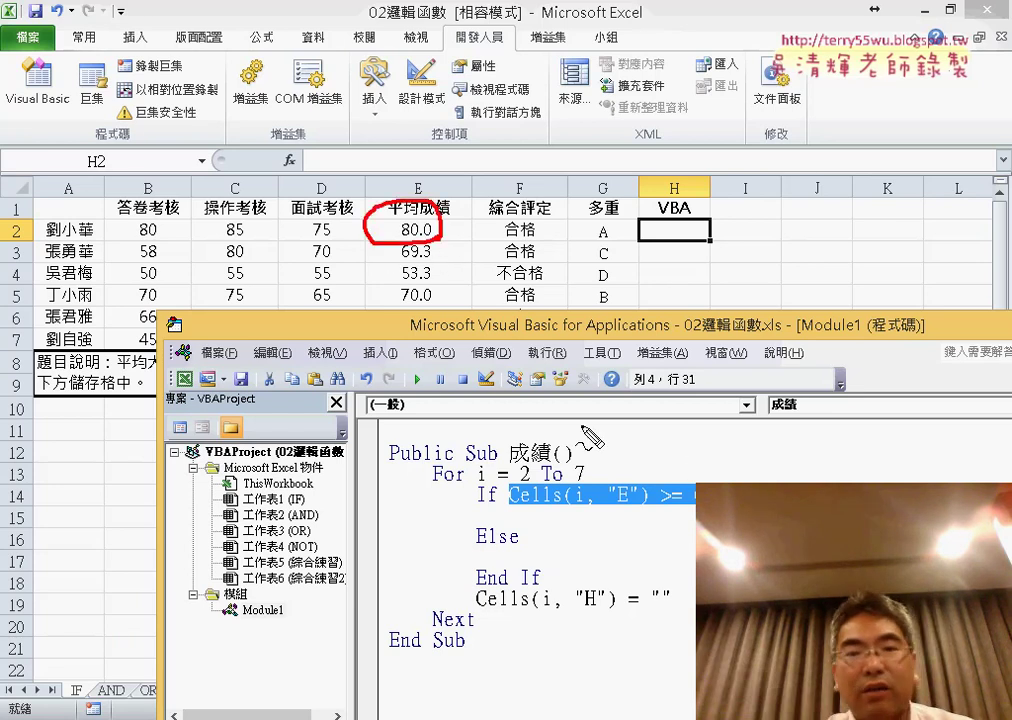
mouse_move(535, 510)
mouse_down()
mouse_move(700, 506)
mouse_move(760, 484)
mouse_up()
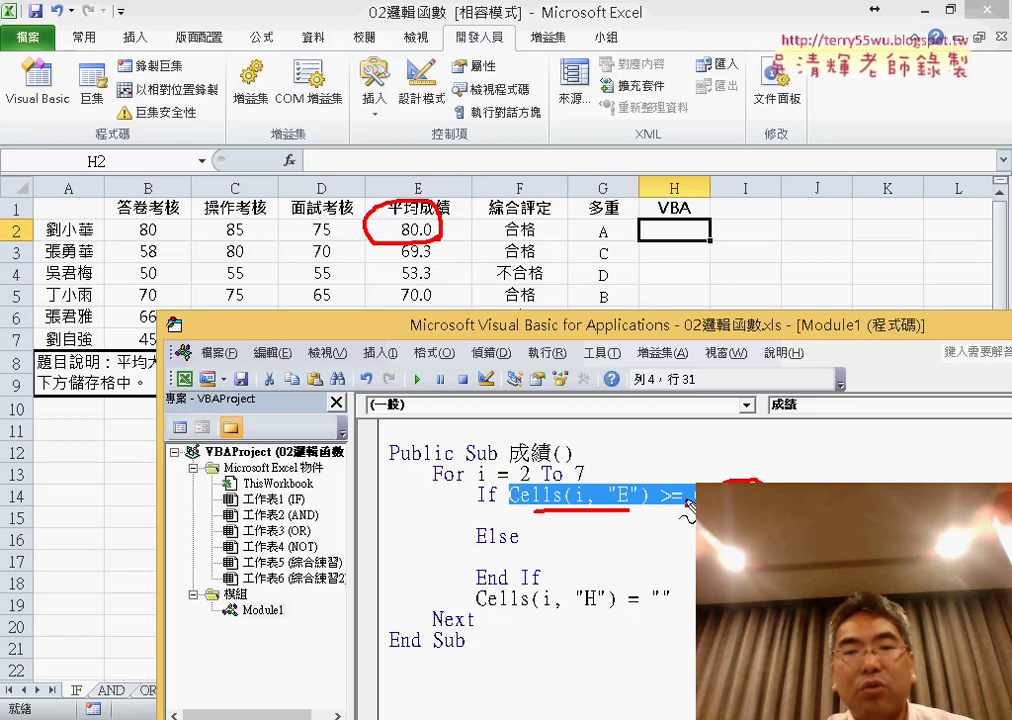
drag(522, 548, 527, 545)
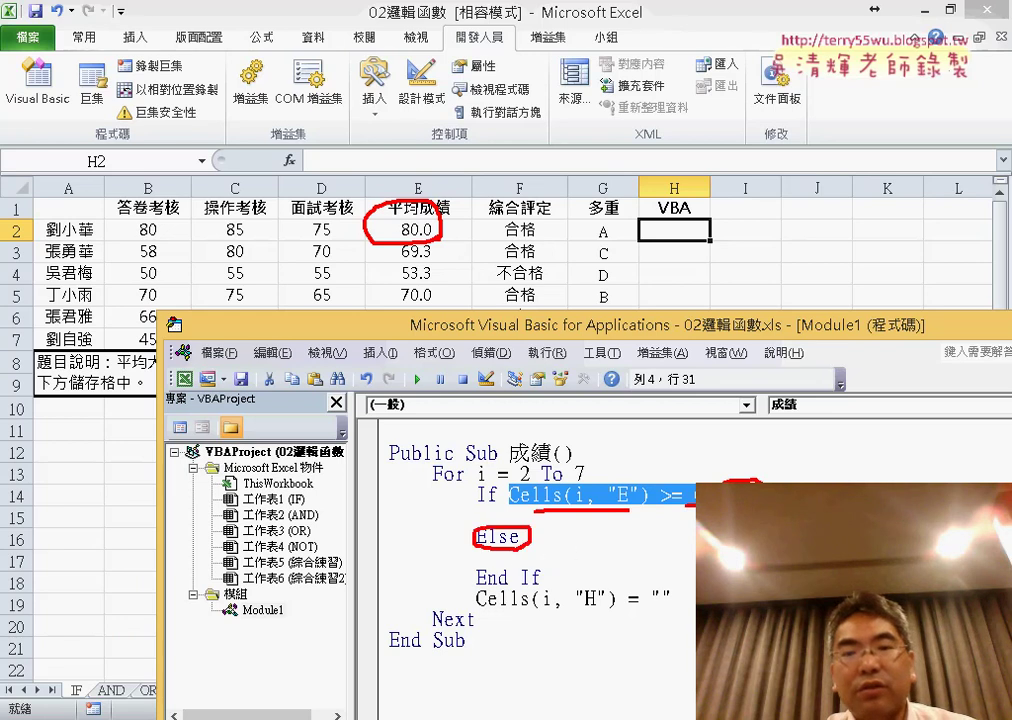
mouse_move(640, 528)
mouse_down()
mouse_move(594, 530)
mouse_move(633, 540)
mouse_up()
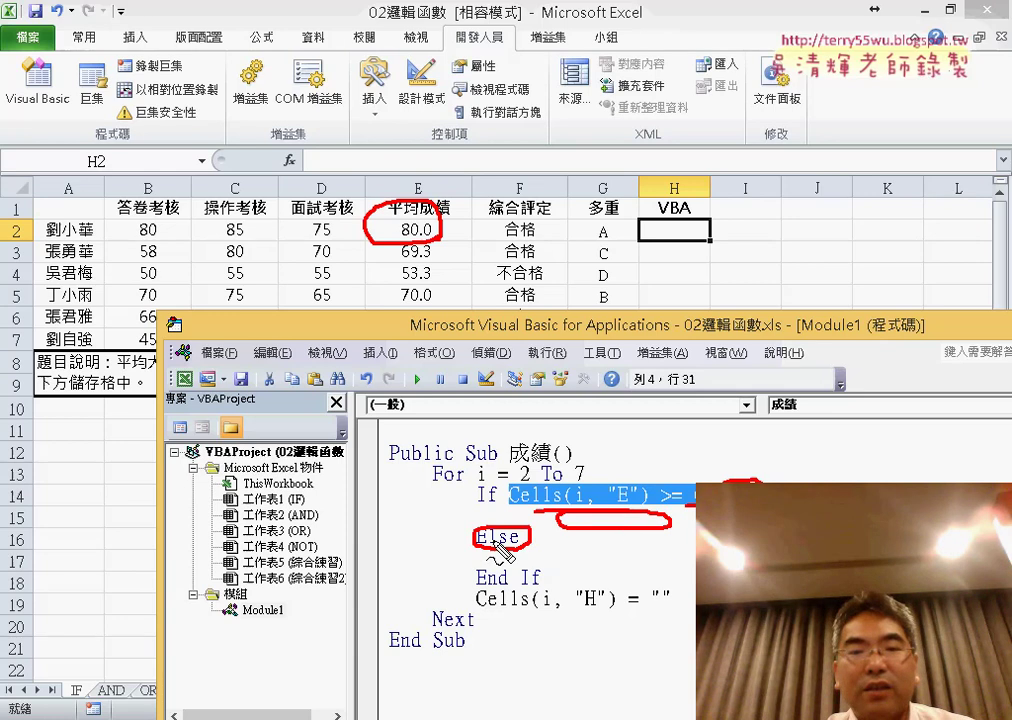
drag(550, 556, 668, 578)
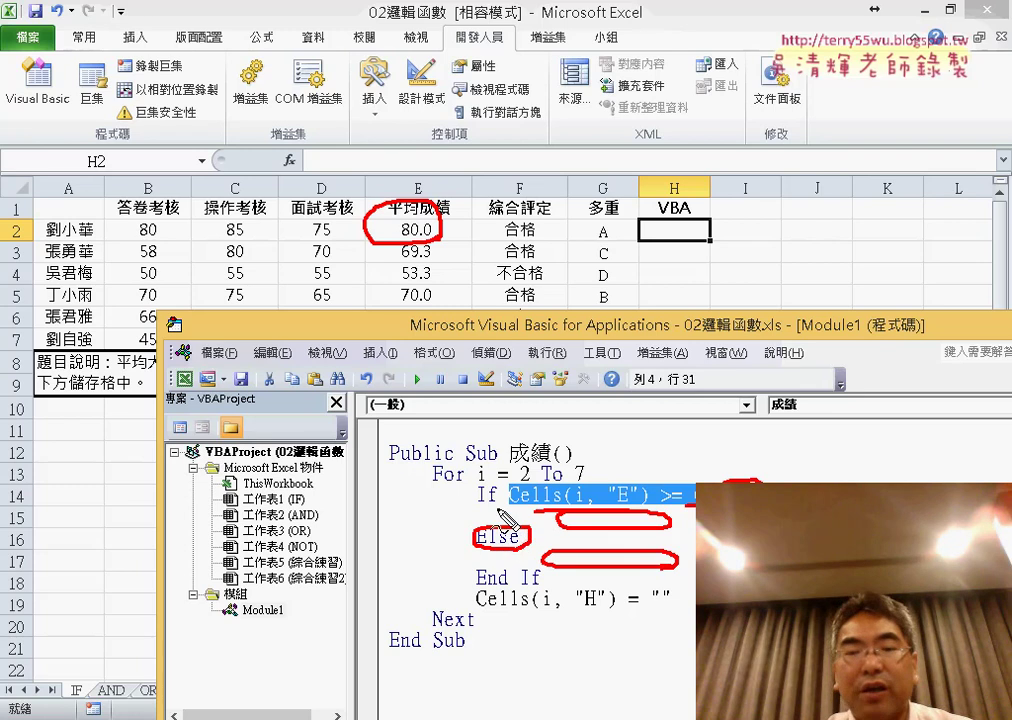
drag(530, 538, 545, 568)
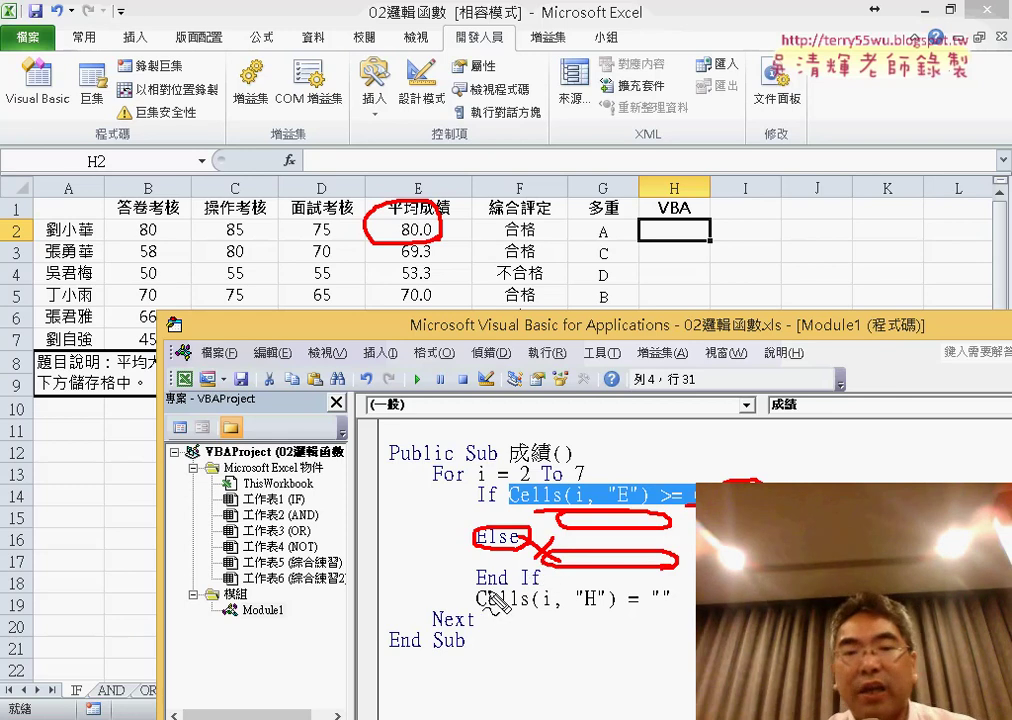
drag(476, 590, 545, 586)
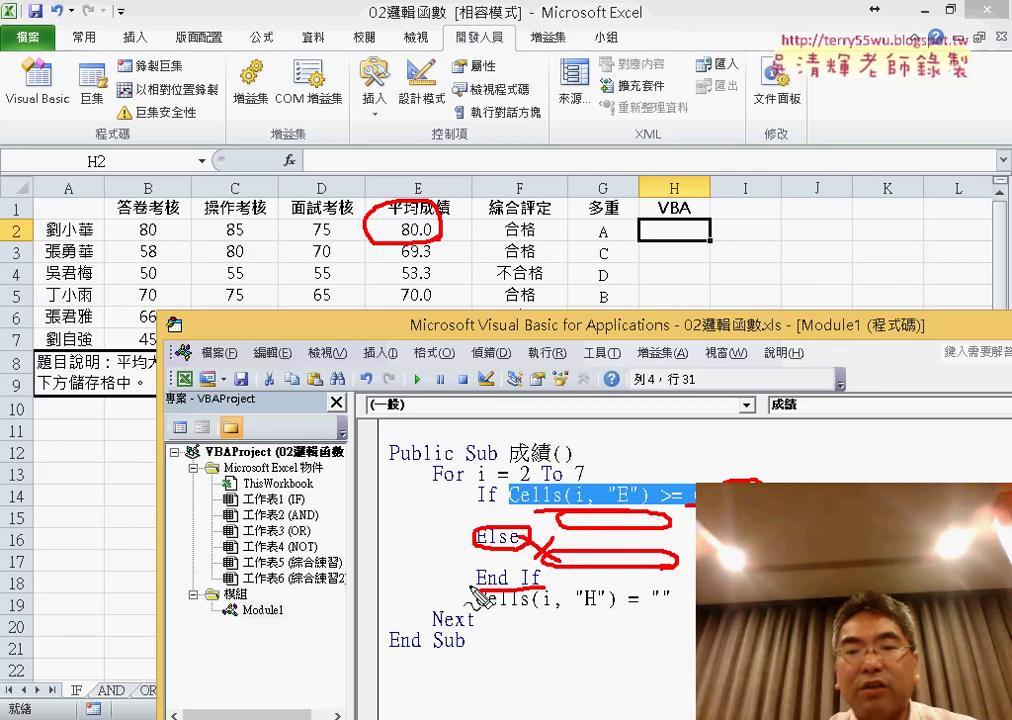
mouse_move(470, 585)
mouse_down()
mouse_move(465, 487)
mouse_move(713, 480)
mouse_up()
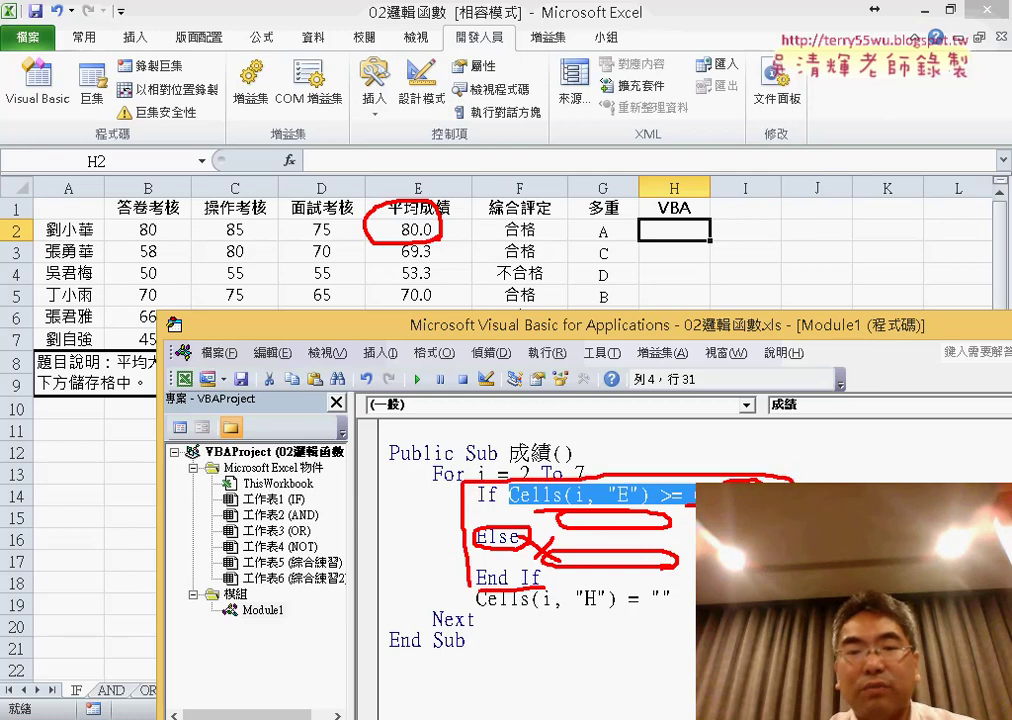
Move the Cells(i, "H") assignment line into the If branch and indent it
key(Escape)
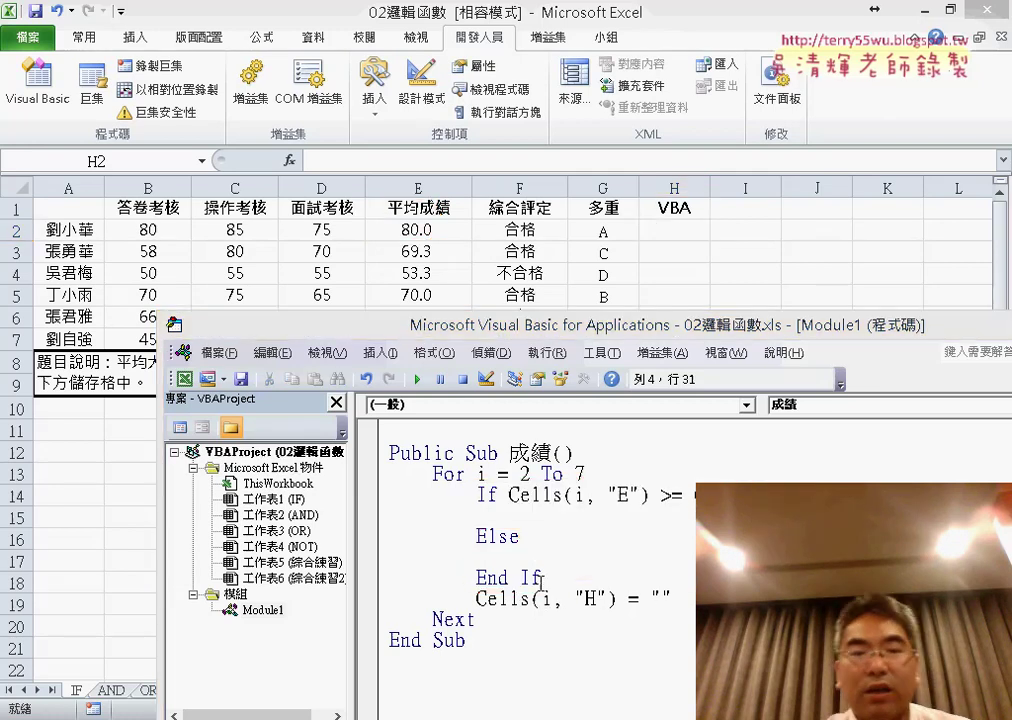
drag(474, 598, 676, 600)
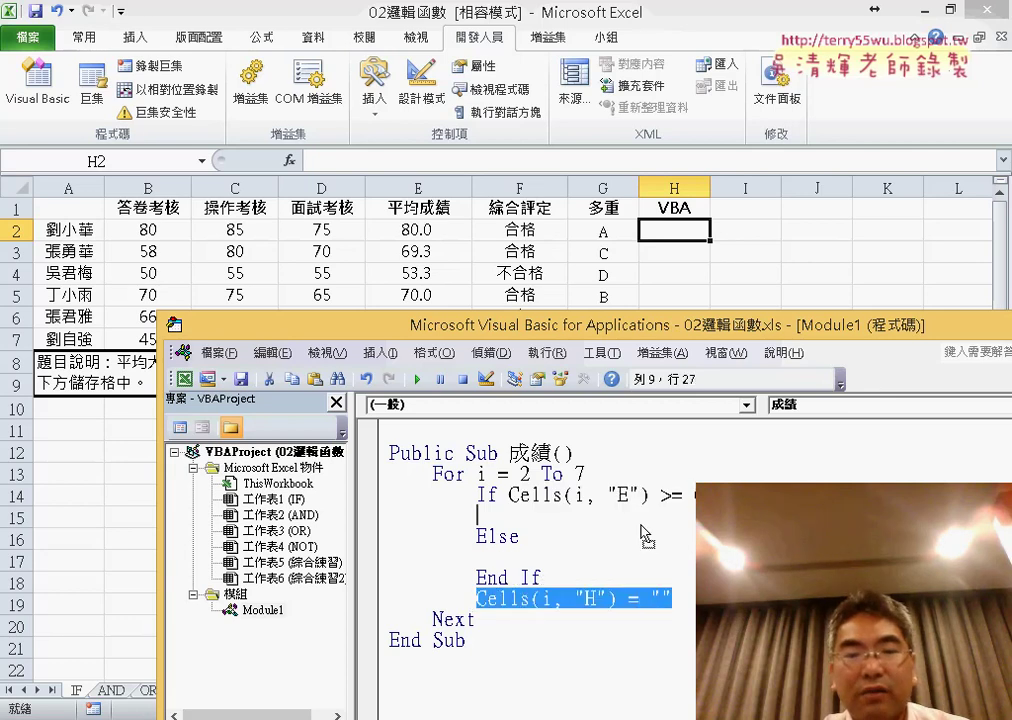
drag(645, 535, 538, 524)
click(481, 516)
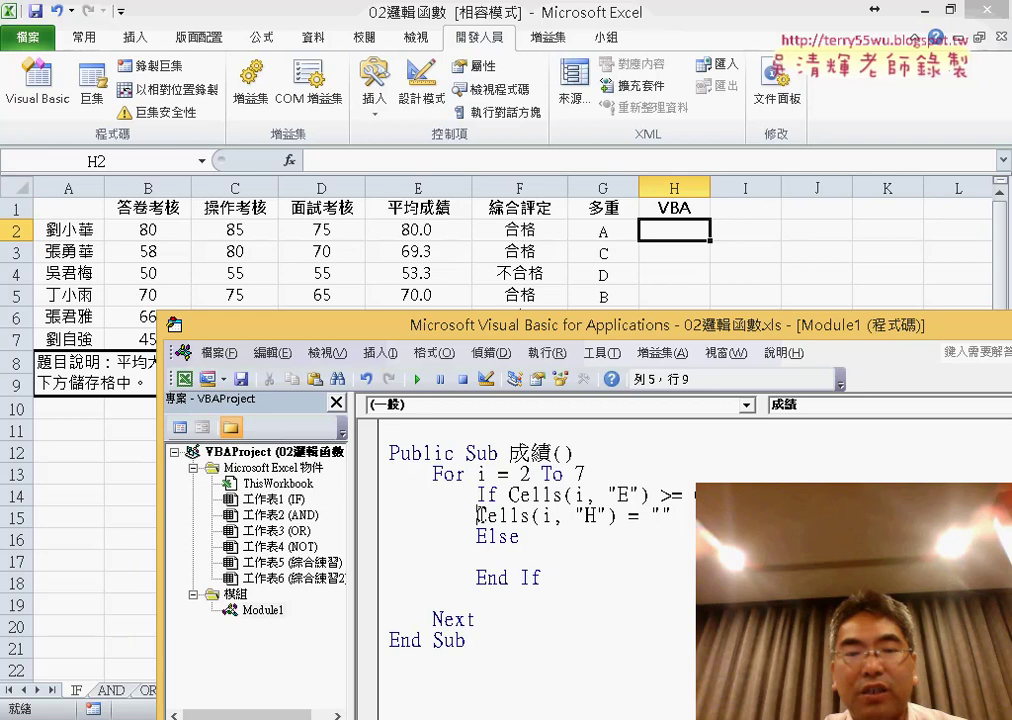
key(Tab)
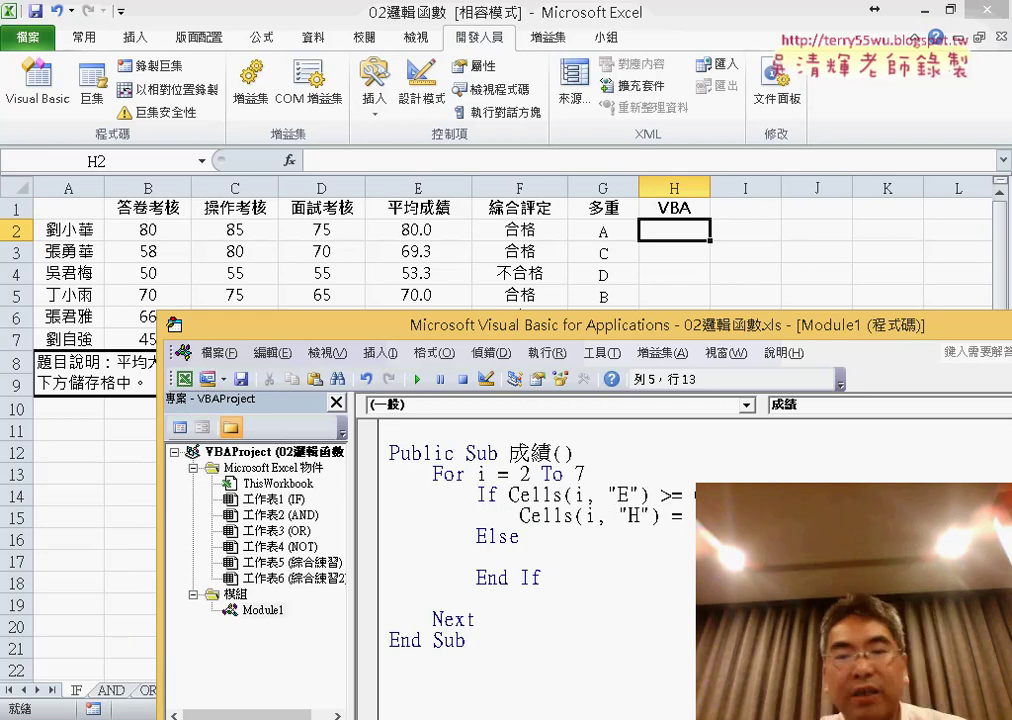
Make the If branch write 合格 and add an indented Cells(i, "H") = "不合格" line under Else
click(703, 516)
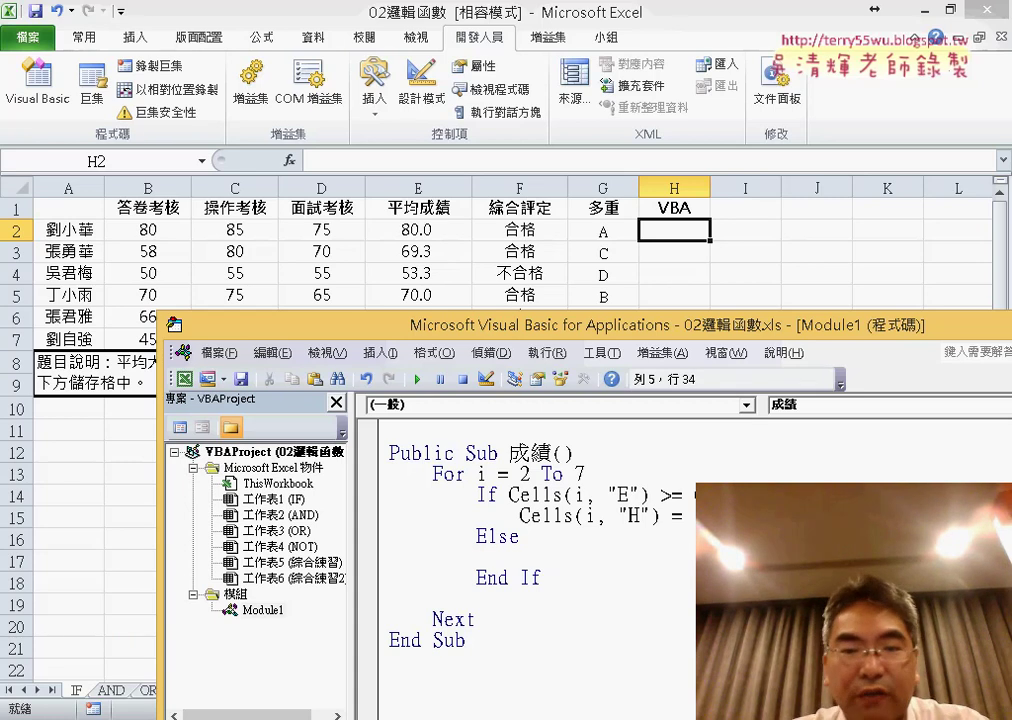
mouse_move(697, 515)
mouse_down()
mouse_move(520, 515)
mouse_move(490, 553)
mouse_up()
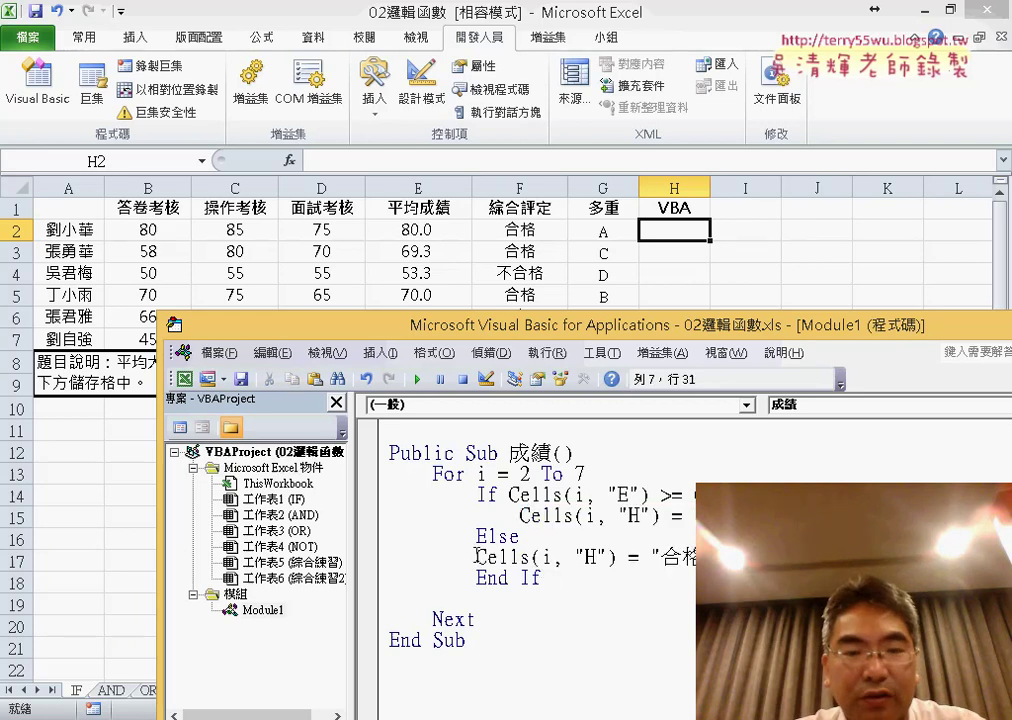
click(477, 556)
key(Tab)
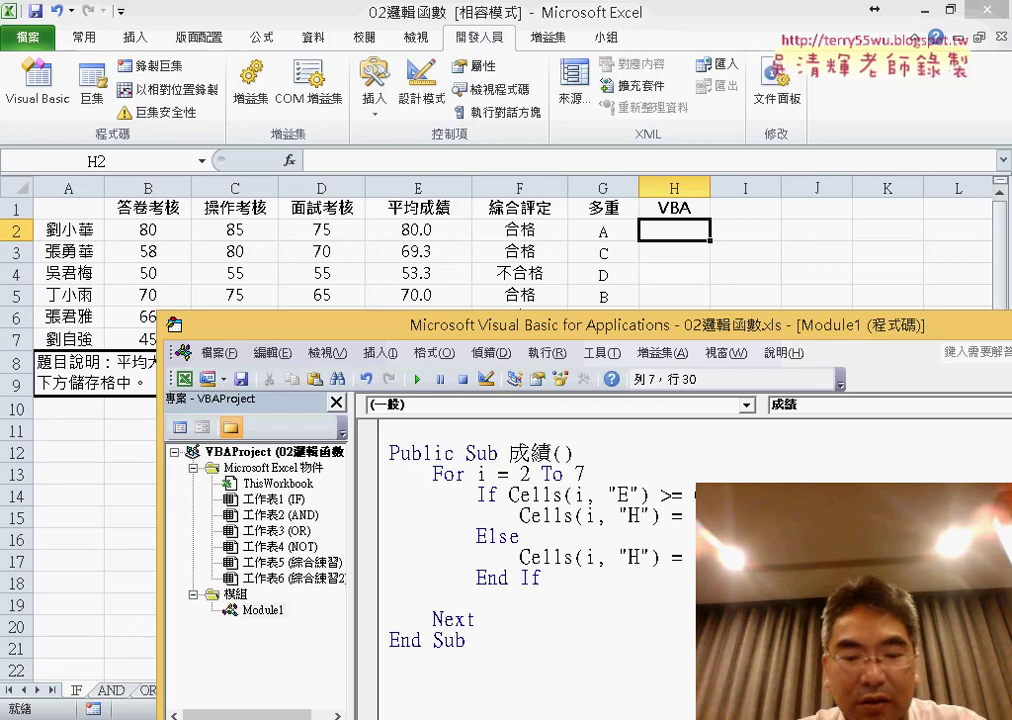
Delete the blank line between End If and Next, then reposition the code window
click(477, 597)
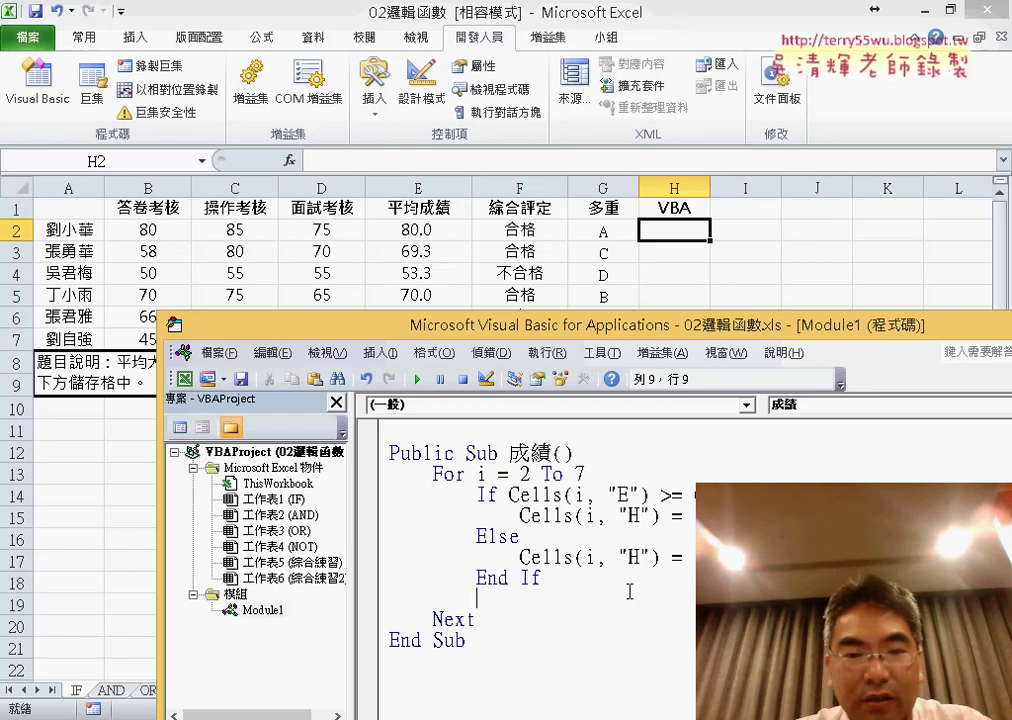
key(shift+Home)
key(BackSpace)
key(BackSpace)
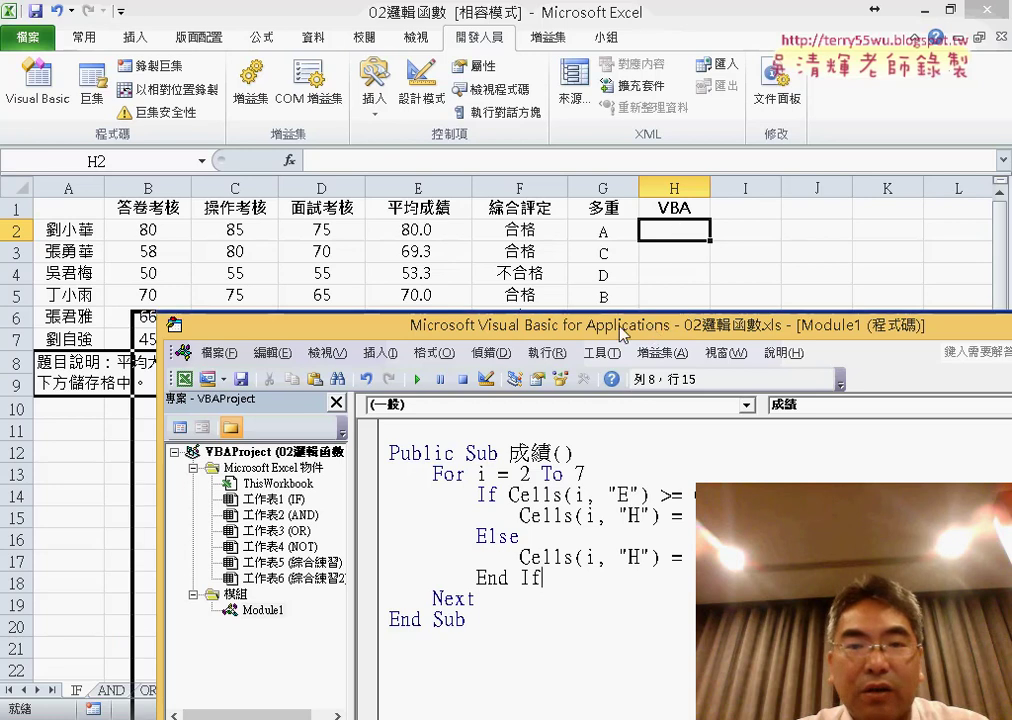
drag(680, 326, 577, 319)
click(474, 511)
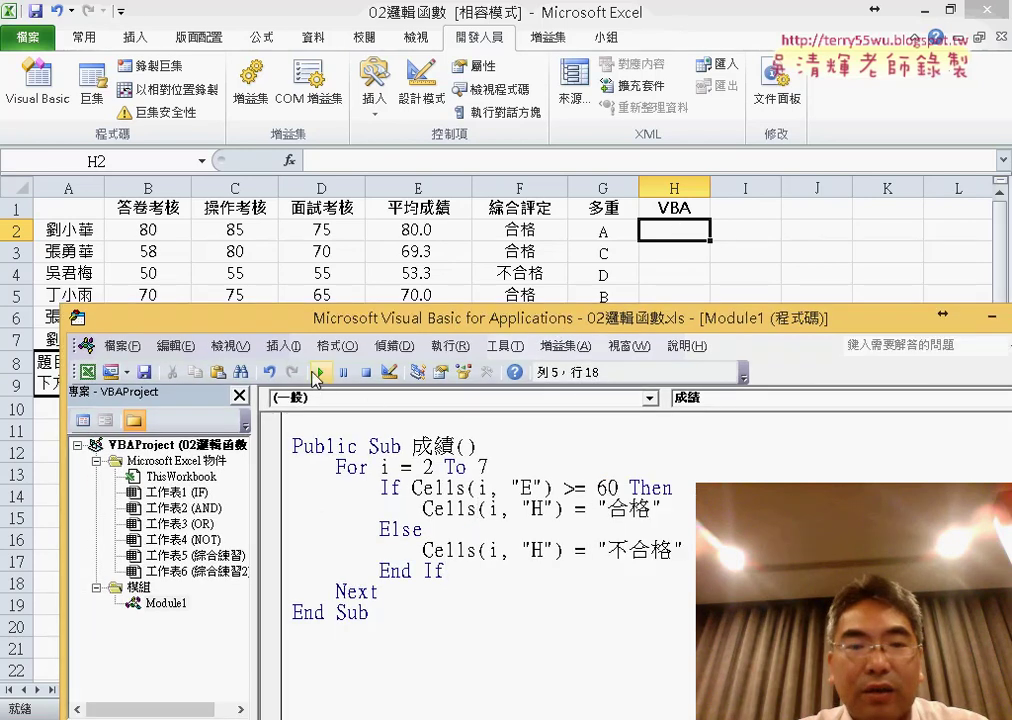
Run the 成績 macro to fill H2:H7, then delete Module1's blank first line and select the For…Next loop
click(312, 371)
drag(600, 318, 604, 370)
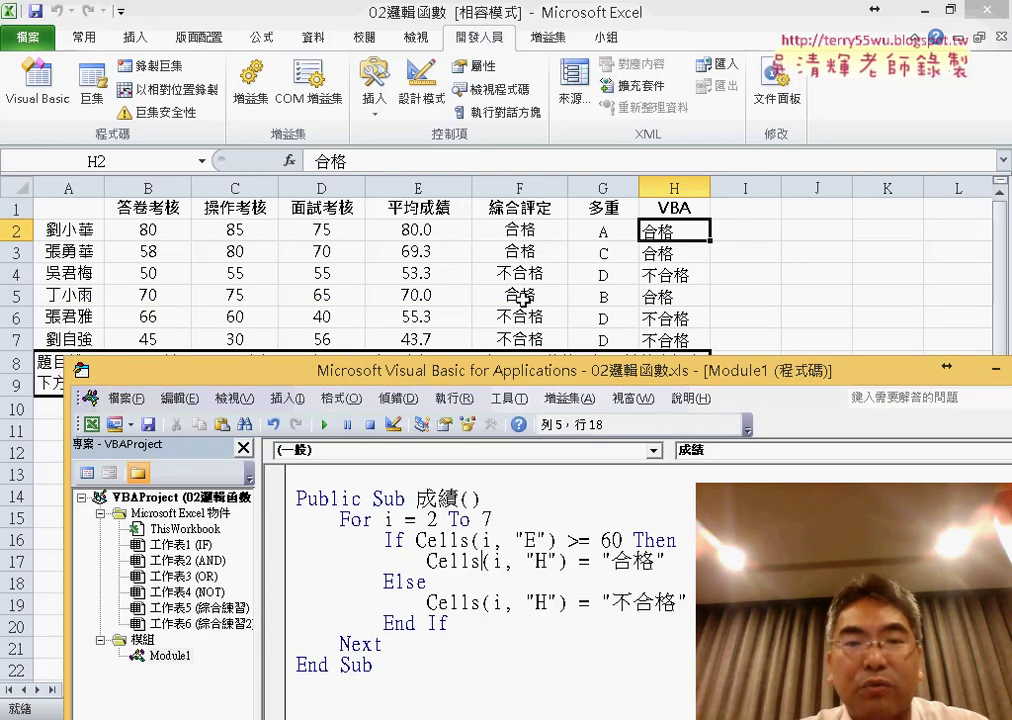
click(400, 474)
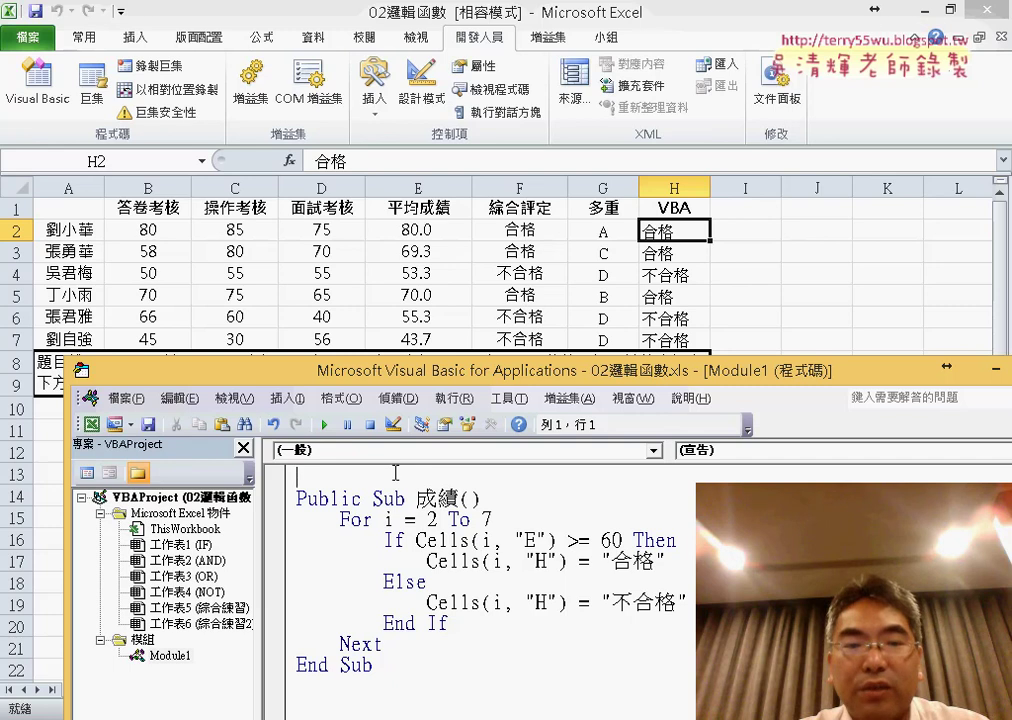
key(Delete)
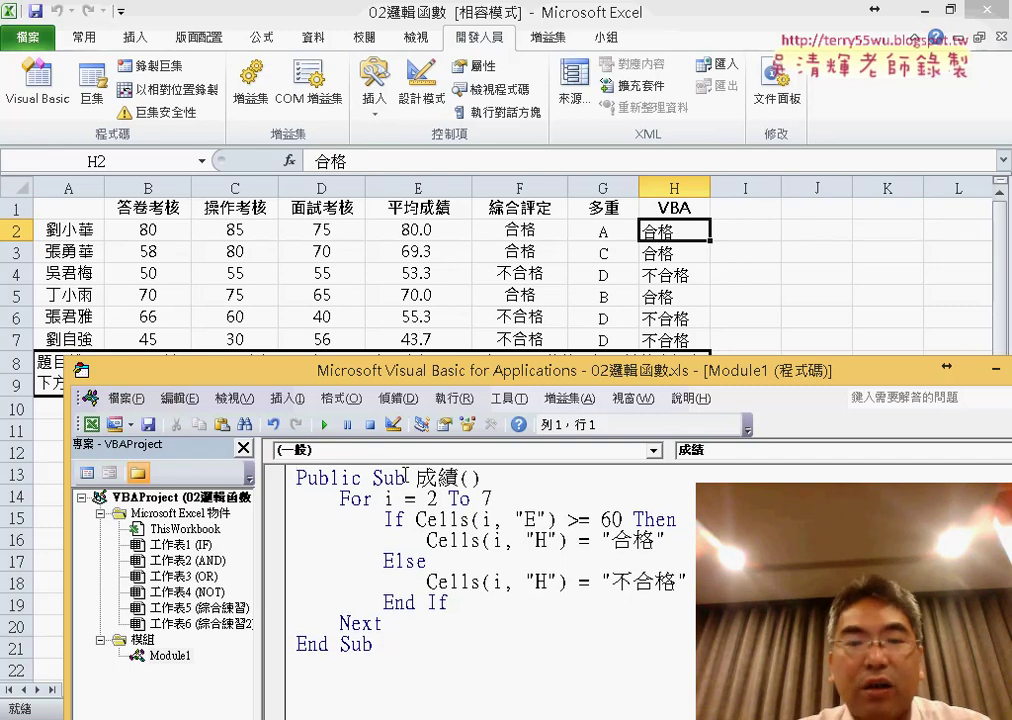
drag(385, 625, 294, 494)
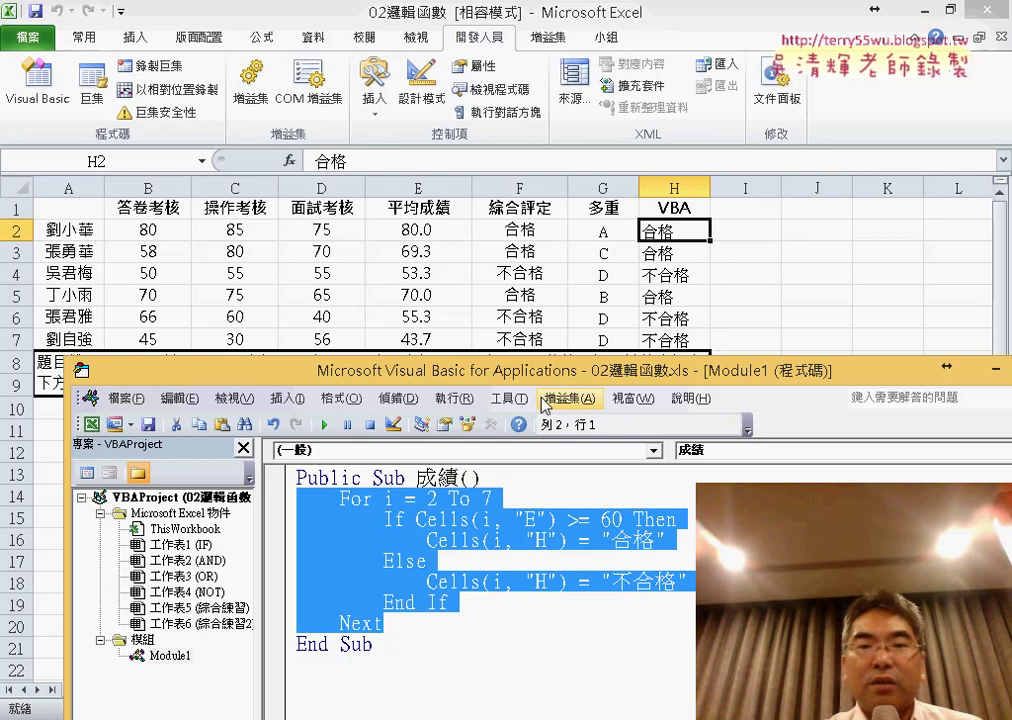
drag(545, 382, 553, 197)
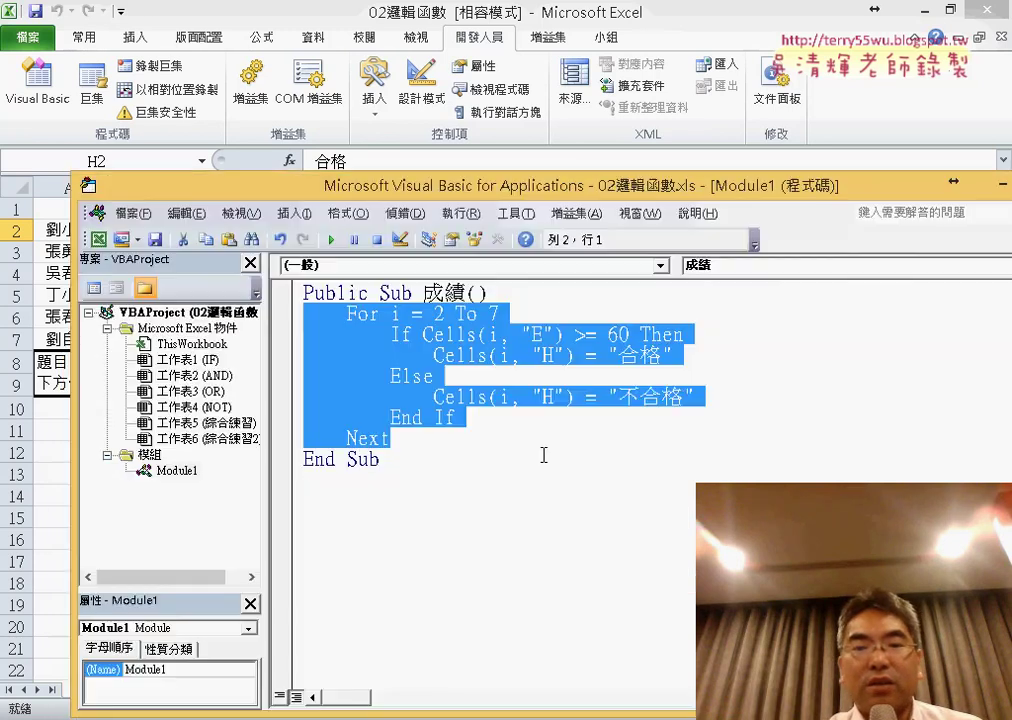
click(533, 461)
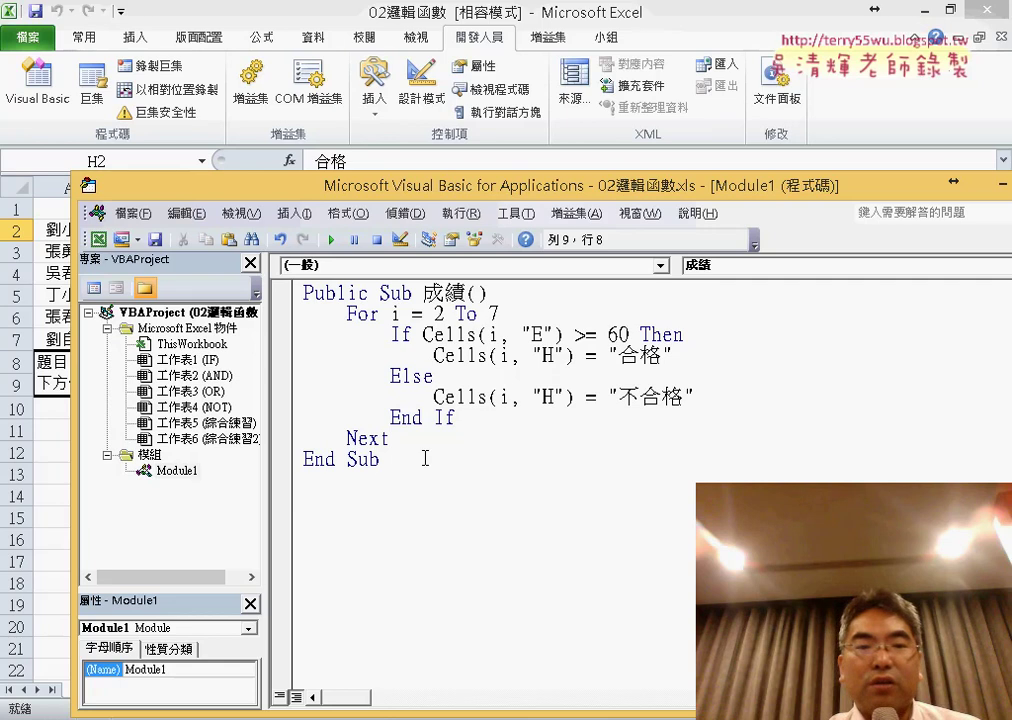
drag(422, 461, 300, 293)
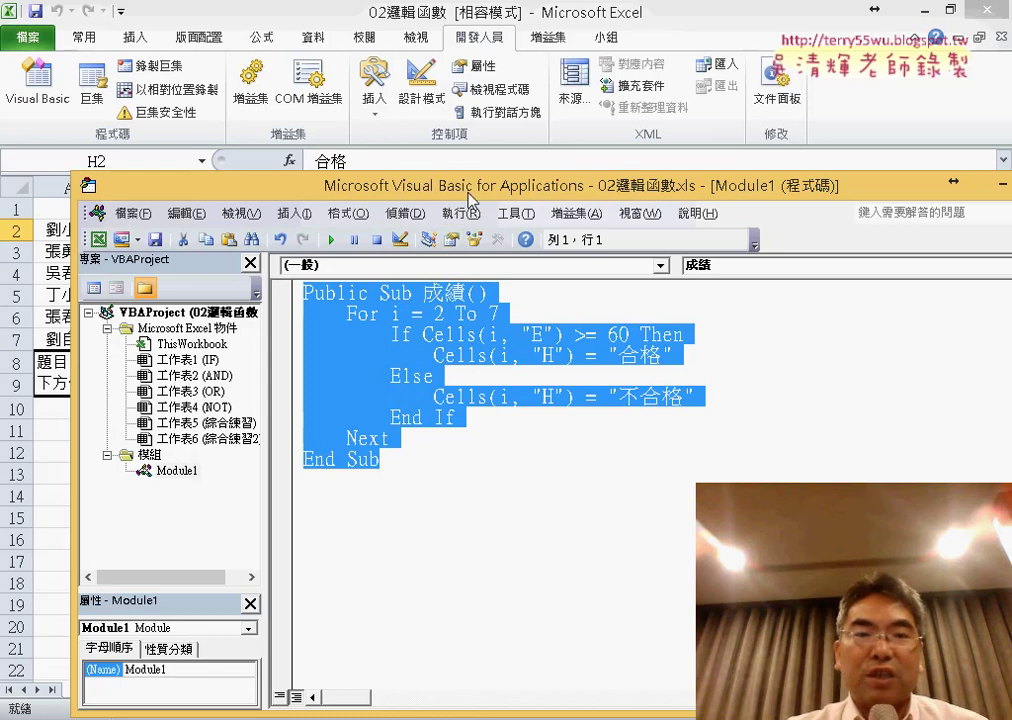
drag(469, 197, 446, 327)
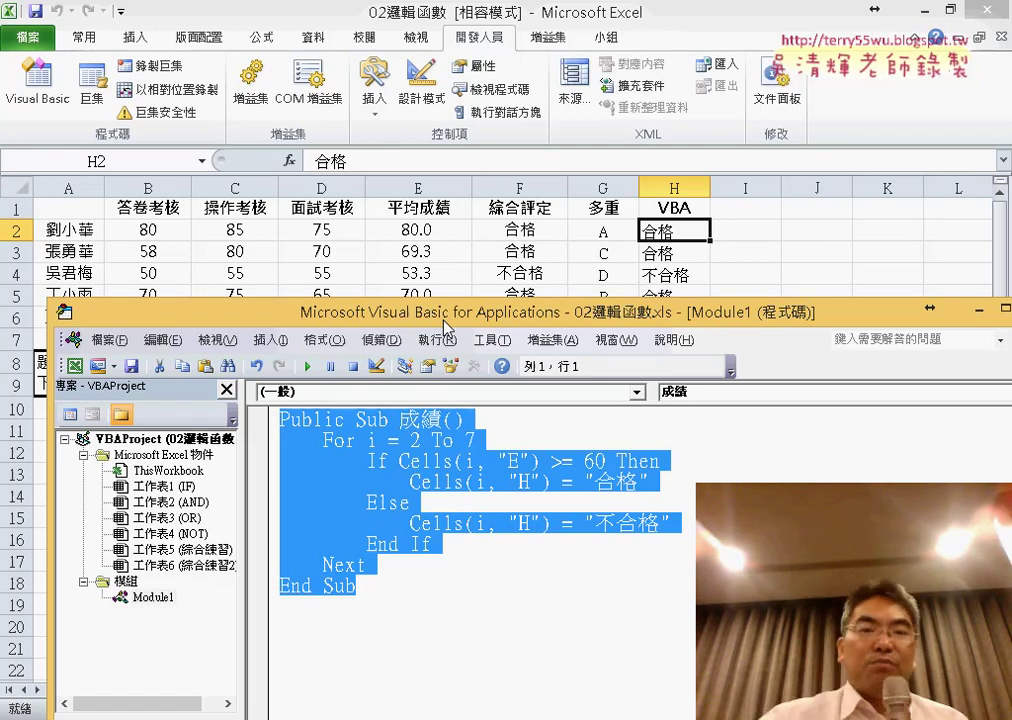
drag(443, 322, 492, 312)
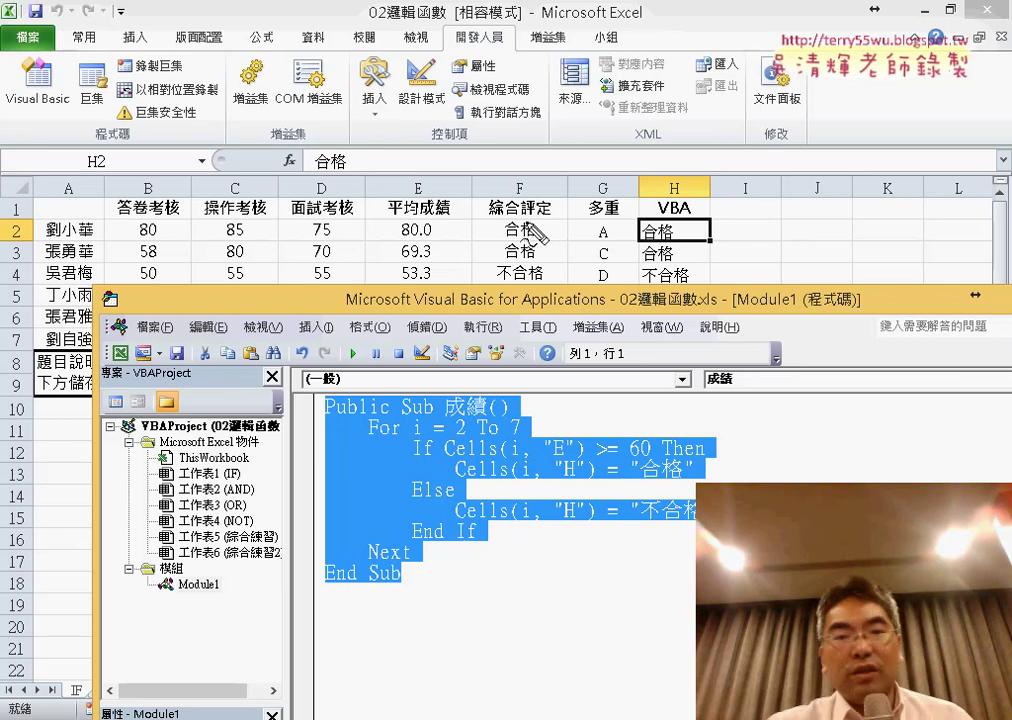
mouse_move(537, 224)
mouse_down()
mouse_move(468, 232)
mouse_move(399, 385)
mouse_up()
drag(428, 358, 399, 385)
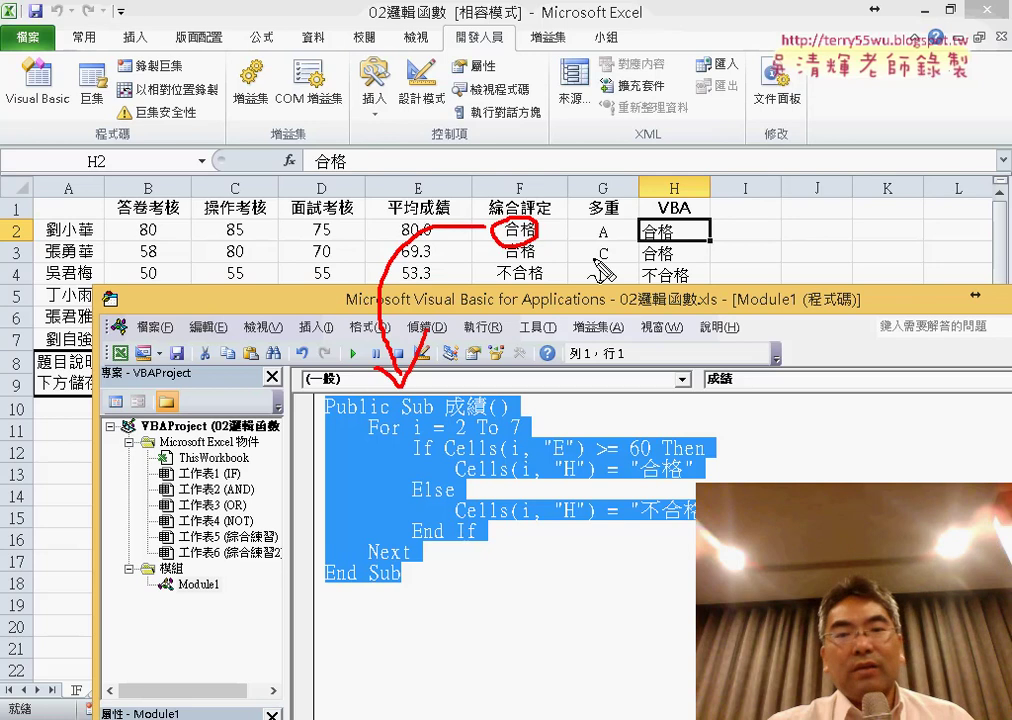
mouse_move(583, 199)
mouse_down()
mouse_move(610, 210)
mouse_move(590, 195)
mouse_up()
mouse_move(628, 245)
mouse_down()
mouse_move(720, 330)
mouse_move(740, 450)
mouse_move(447, 622)
mouse_move(510, 632)
mouse_up()
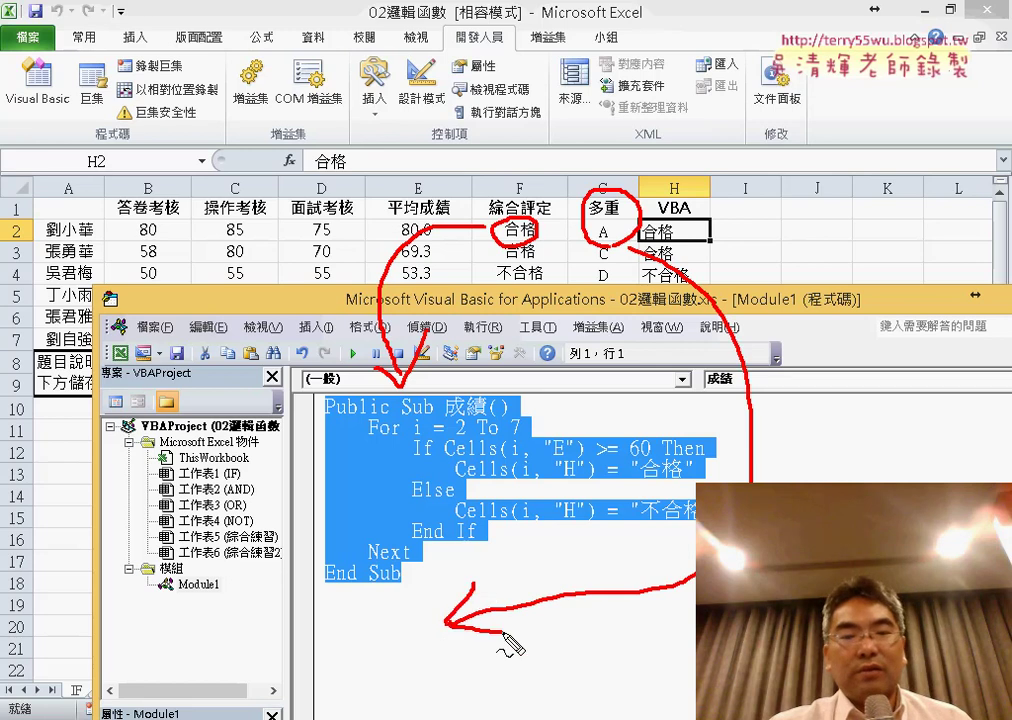
key(Escape)
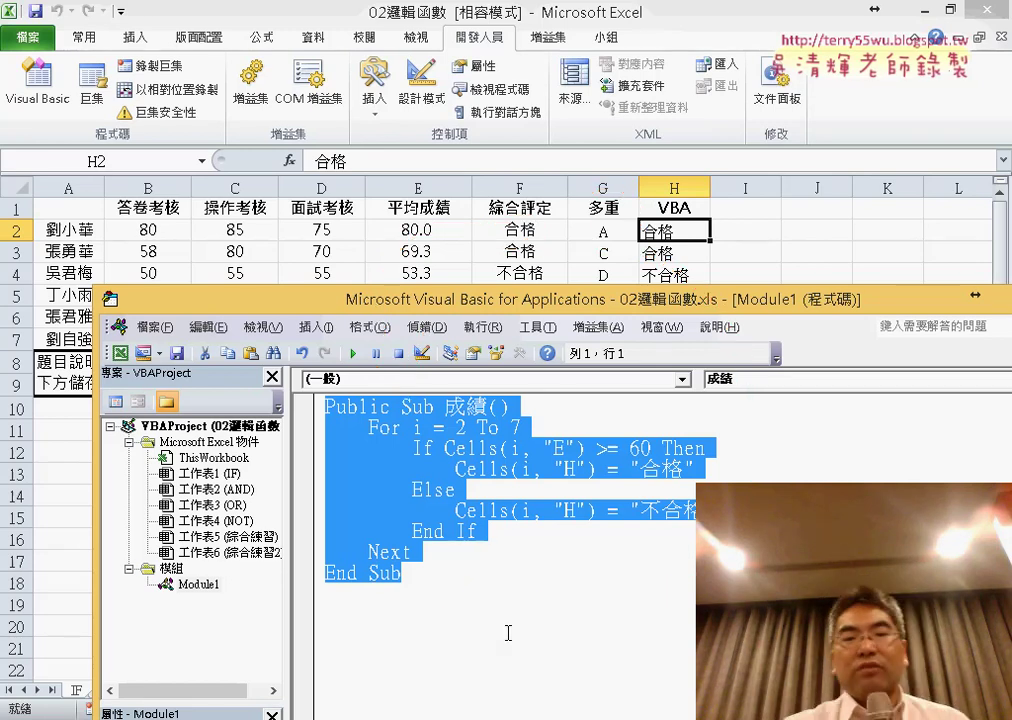